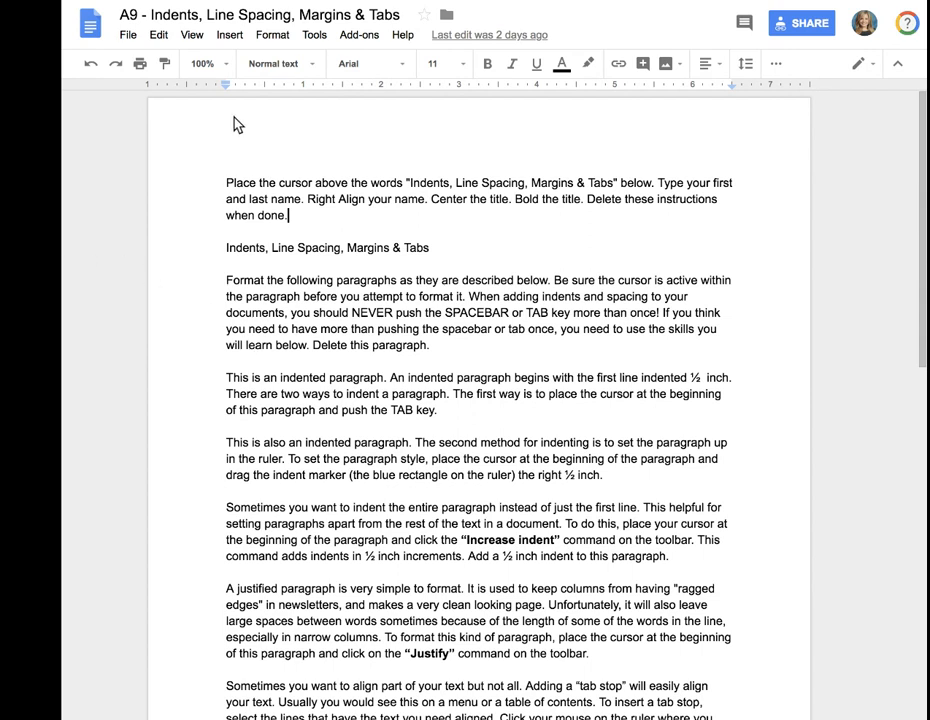
Step: Place the insertion point on the blank line above the title "Indents, Line Spacing, Margins & Tabs" and show the remaining formatting tools
click(225, 183)
drag(225, 183, 287, 213)
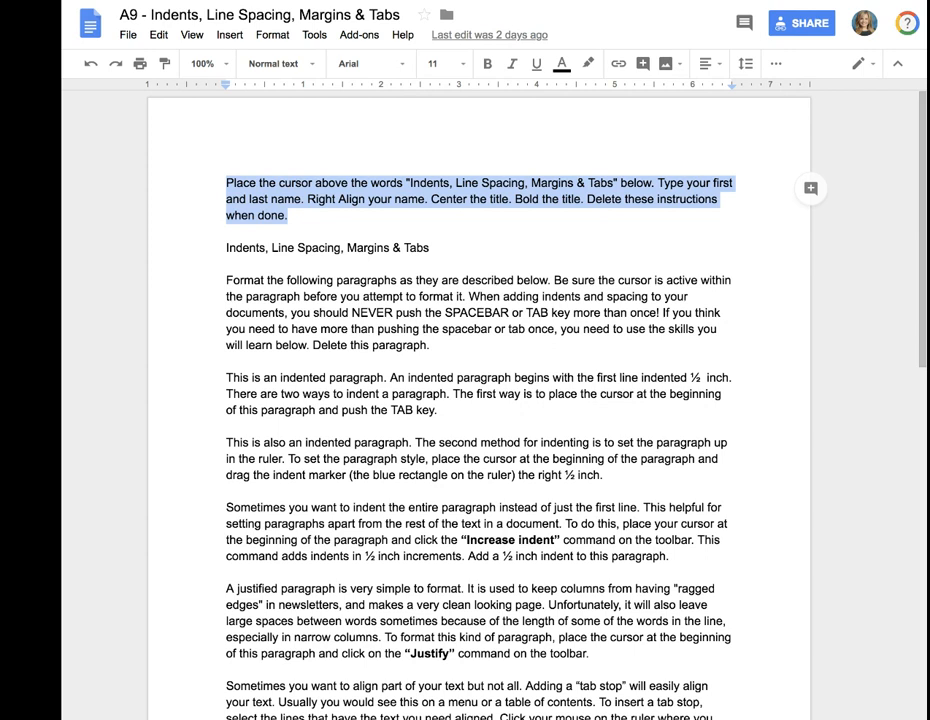
click(369, 186)
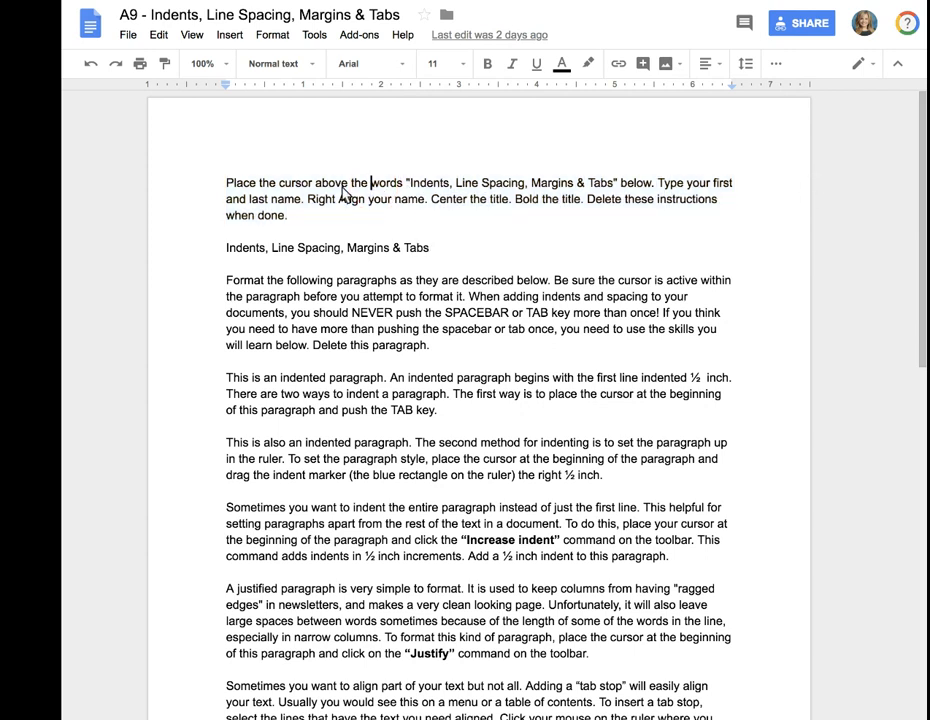
drag(371, 186, 650, 180)
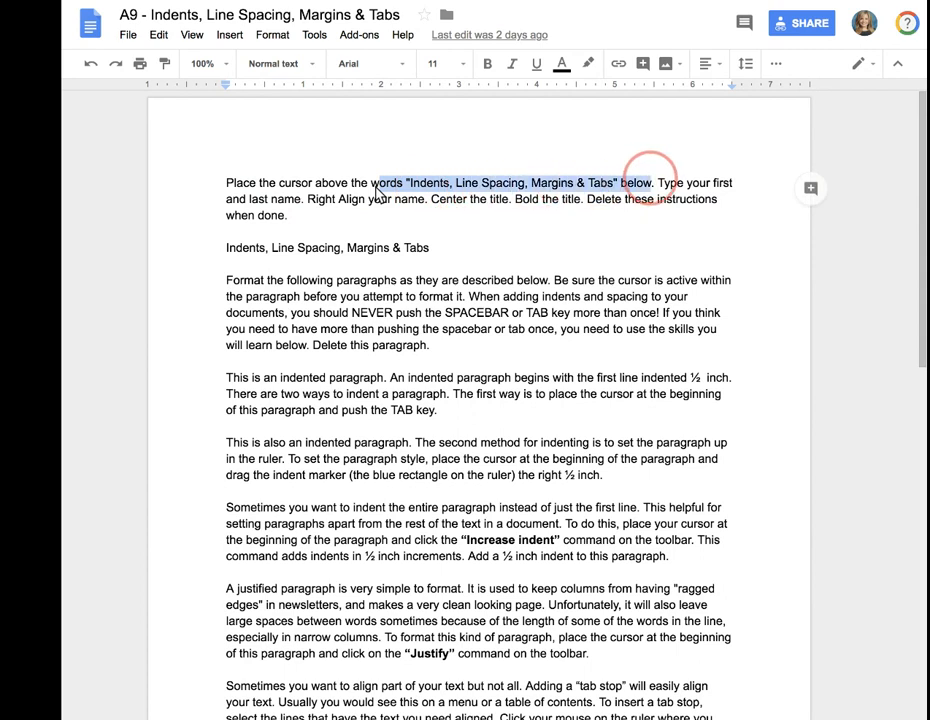
click(229, 233)
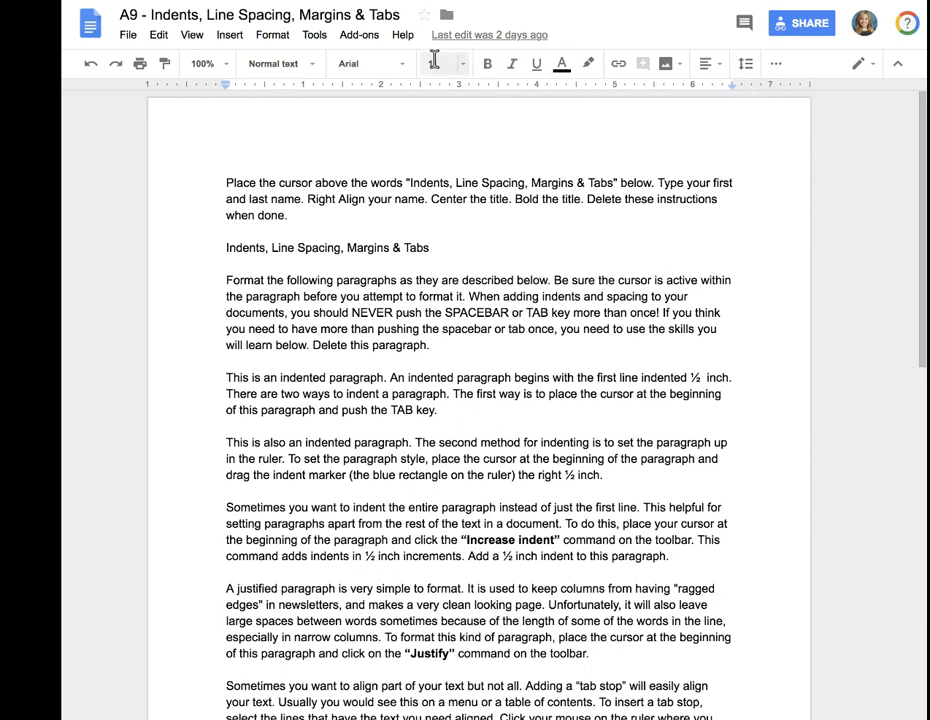
click(777, 66)
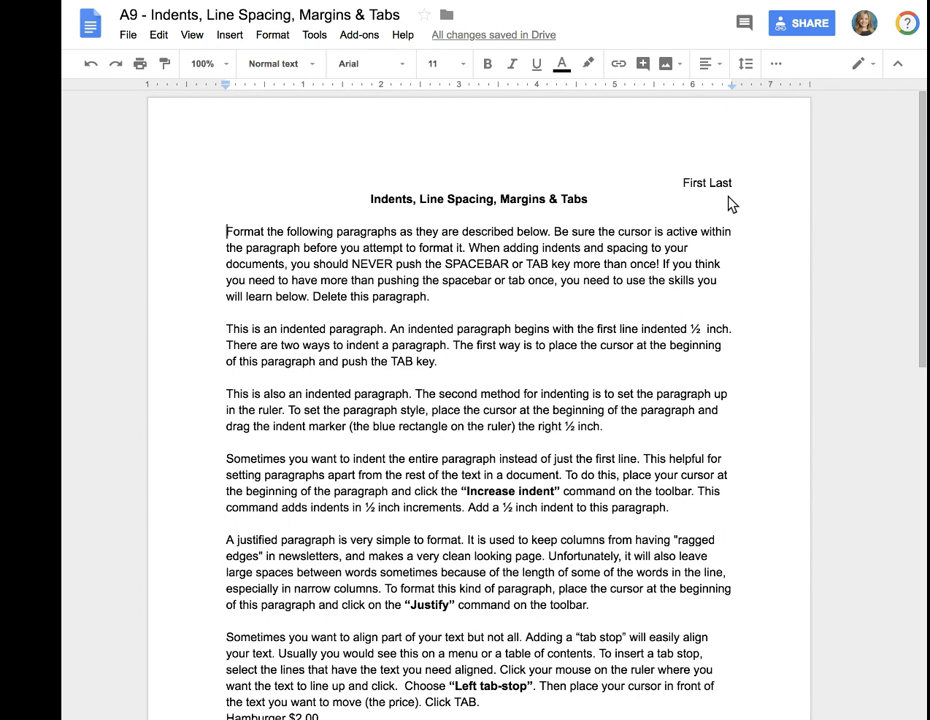
Step: Examine the general formatting instructions and the paragraph beginning "This is an indented paragraph" for how to indent a first line
drag(226, 234, 440, 298)
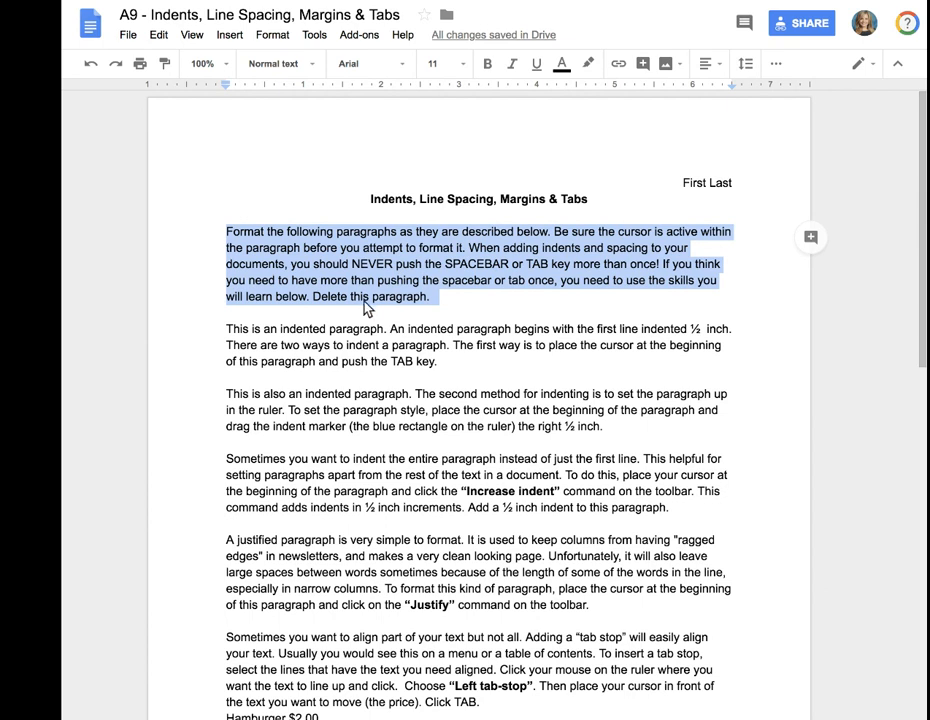
drag(226, 336, 414, 361)
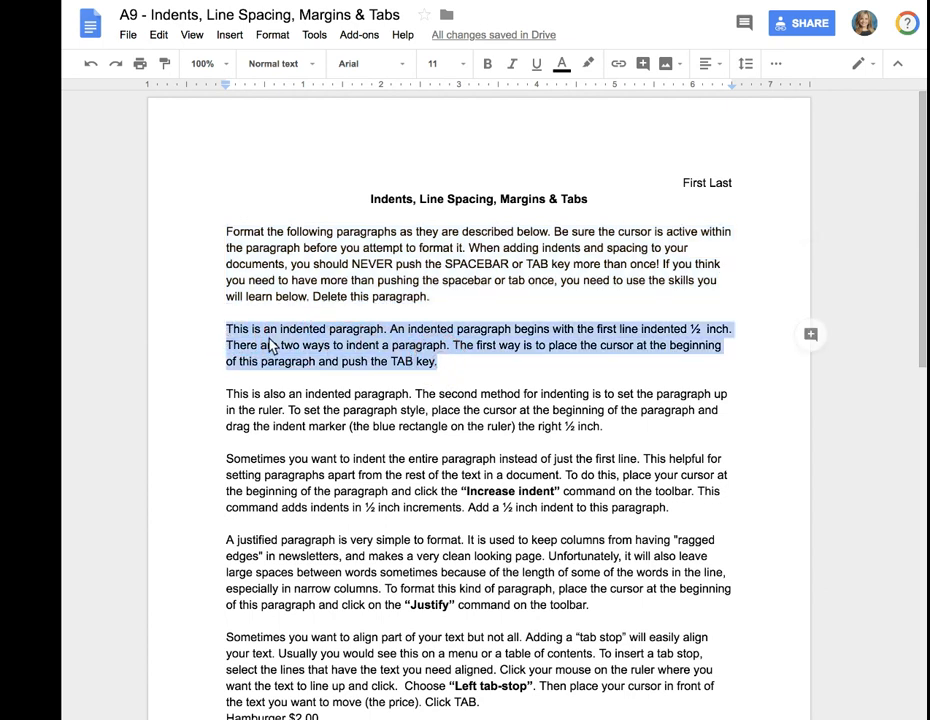
click(237, 336)
click(231, 332)
click(342, 340)
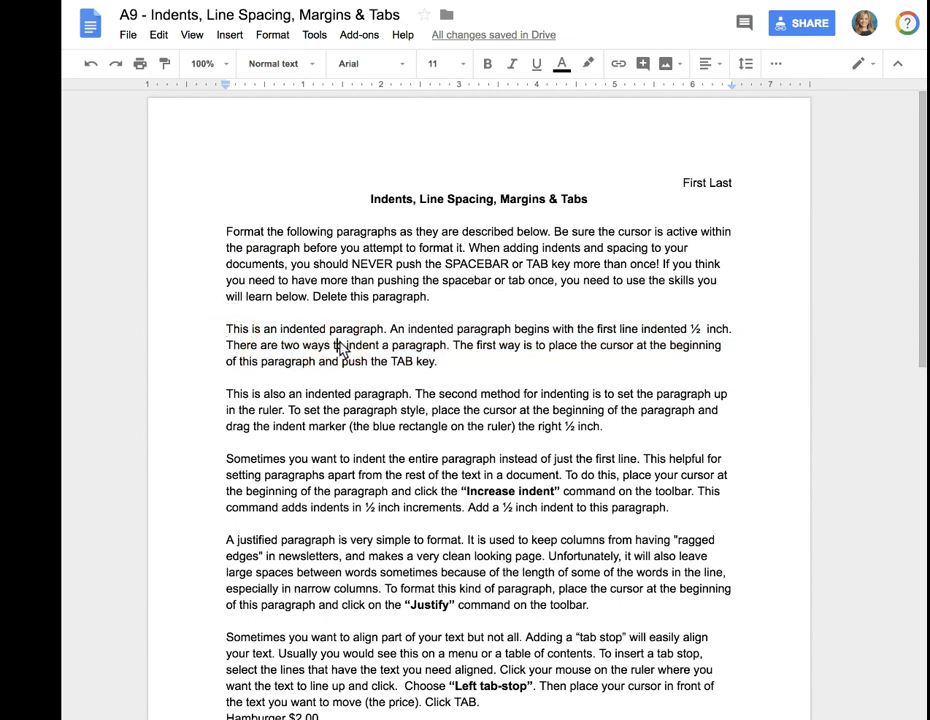
click(365, 345)
click(241, 338)
click(286, 345)
drag(227, 236, 438, 282)
triple_click(227, 238)
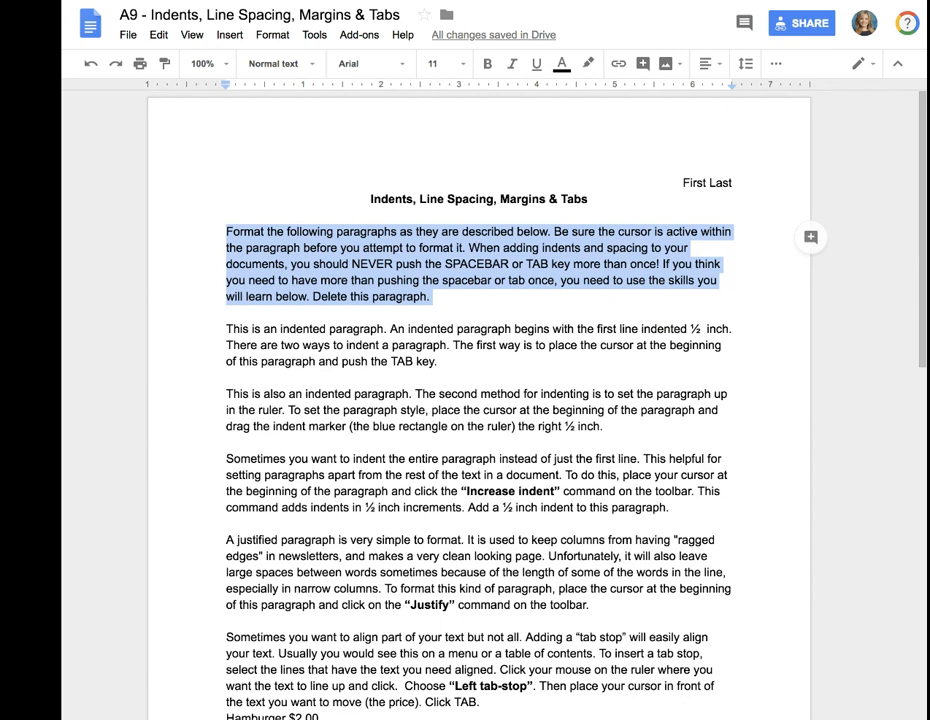
click(230, 232)
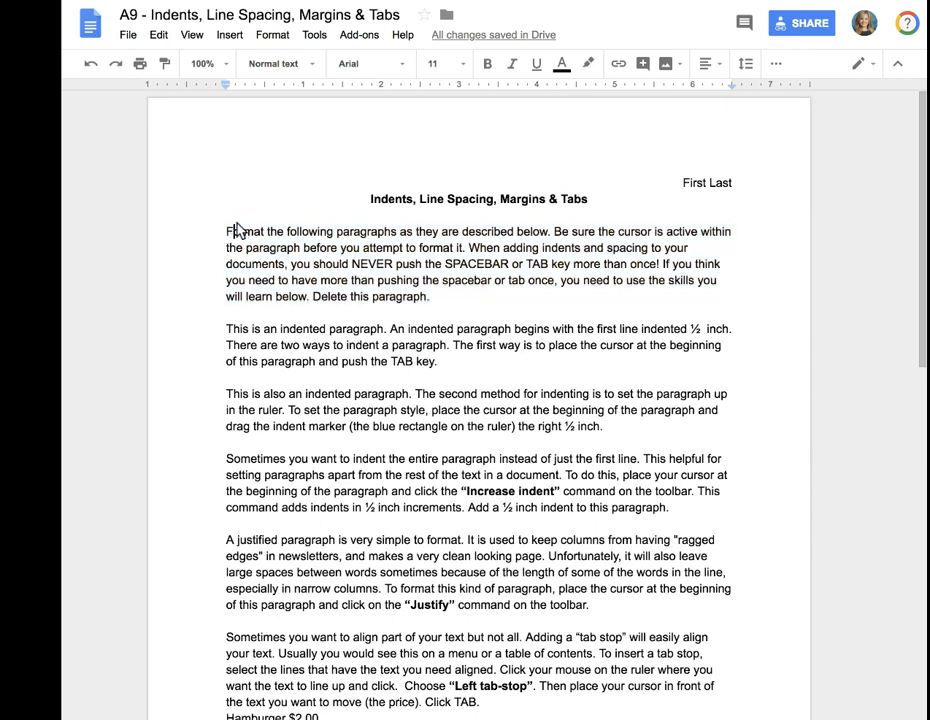
Step: Split the instruction paragraph so "Format the following paragraphs as they are described below." stands on its own line
click(228, 236)
click(555, 233)
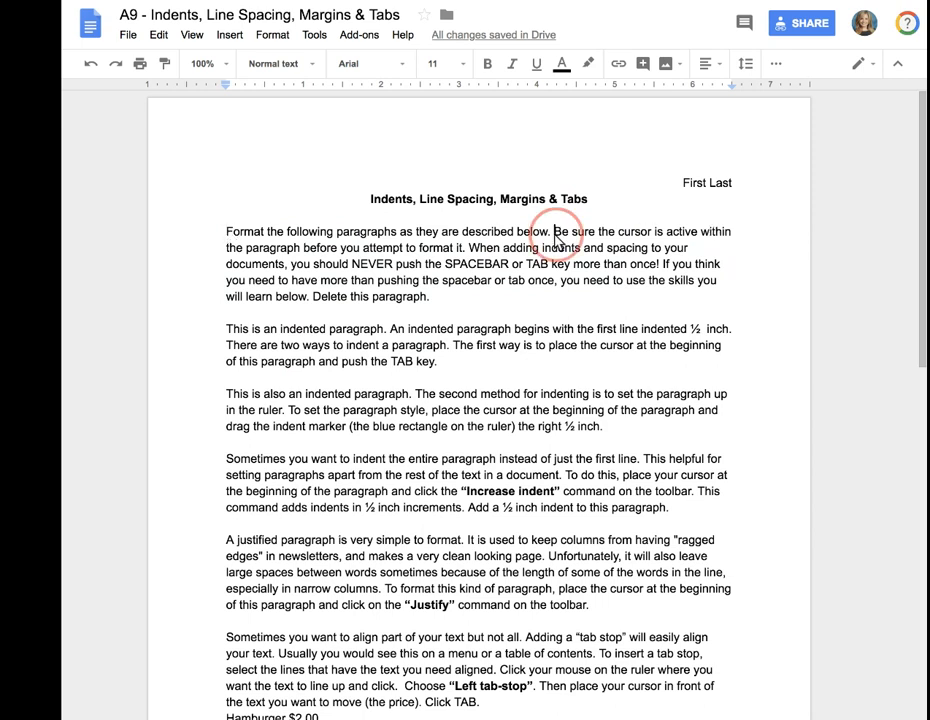
key(Return)
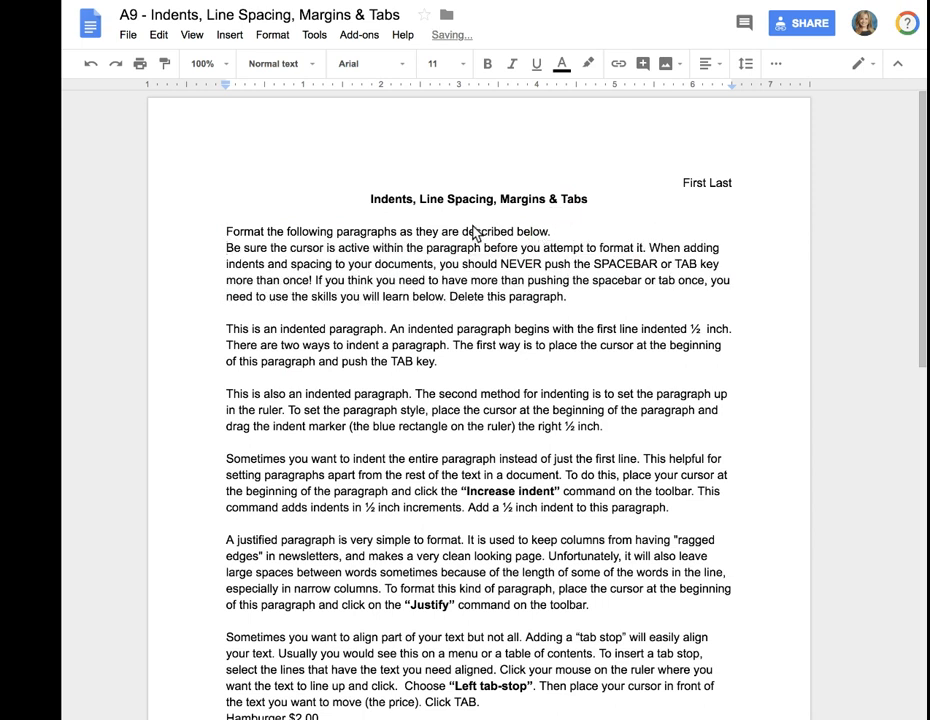
Step: Try positioning the sentence "Format the following paragraphs as they are described below." near the page centre by adding and removing leading spaces
click(226, 234)
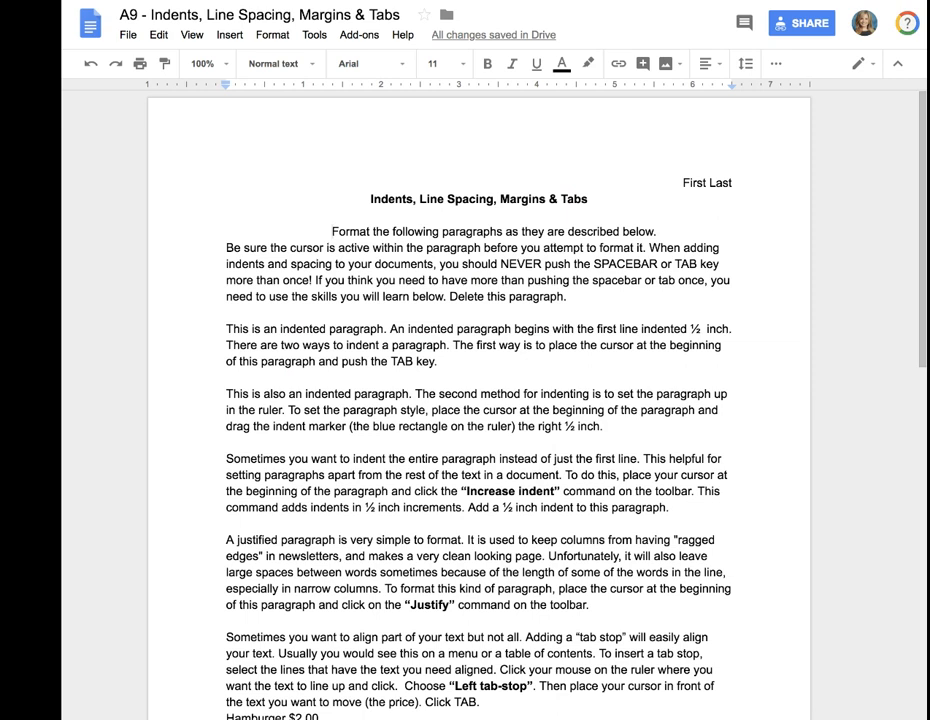
key(BackSpace)
key(BackSpace)
key(BackSpace)
key(BackSpace)
key(BackSpace)
key(BackSpace)
key(BackSpace)
key(BackSpace)
key(BackSpace)
key(BackSpace)
key(BackSpace)
key(BackSpace)
key(BackSpace)
key(BackSpace)
key(BackSpace)
key(BackSpace)
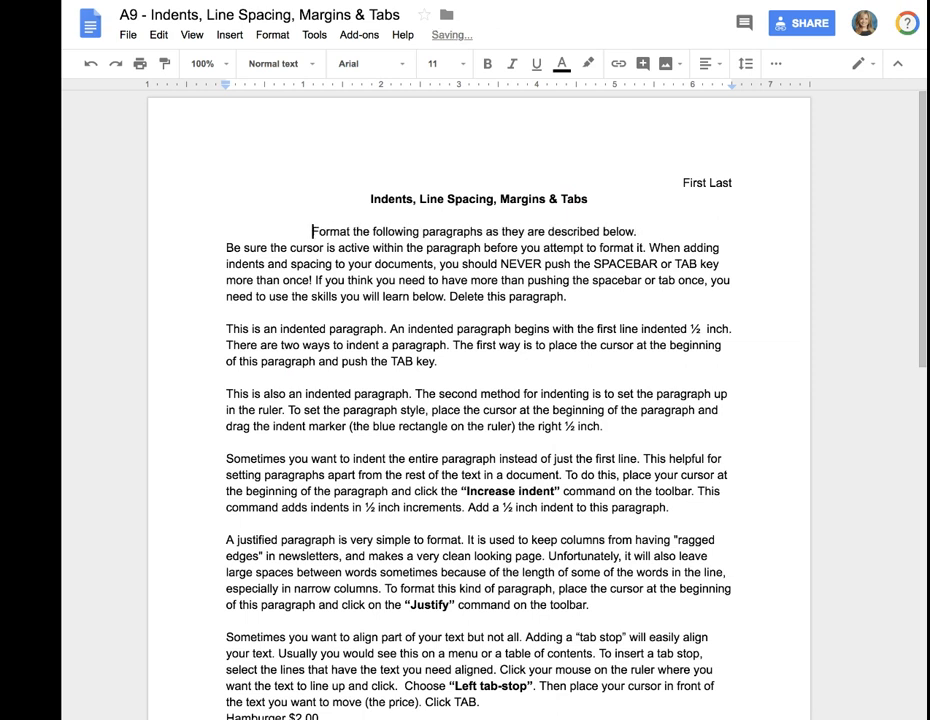
key(BackSpace)
key(BackSpace)
key(BackSpace)
key(BackSpace)
key(BackSpace)
key(BackSpace)
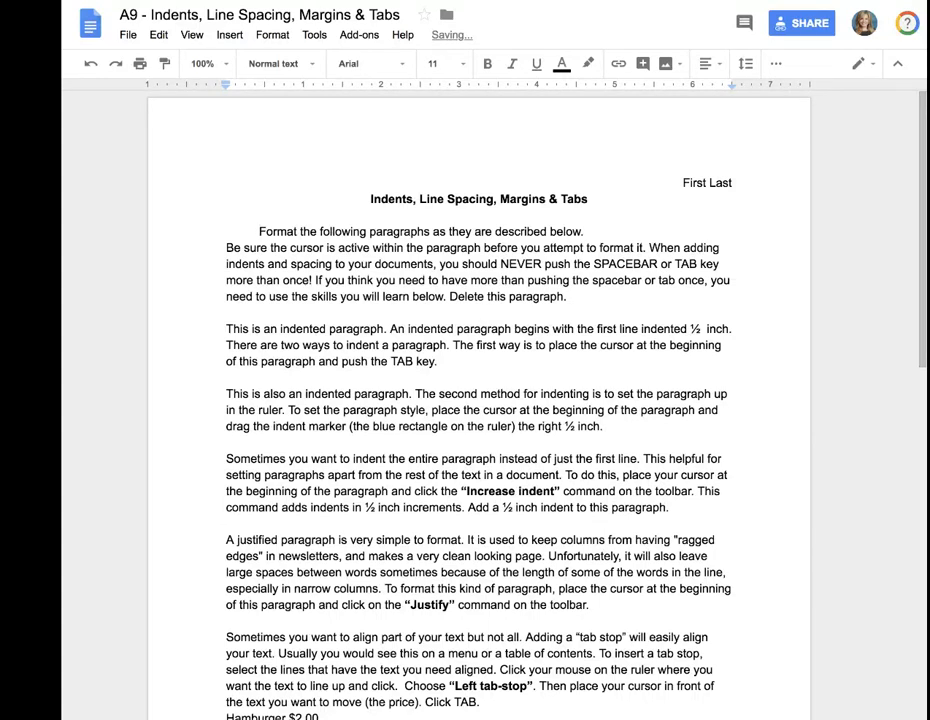
key(BackSpace)
key(BackSpace)
key(BackSpace)
key(BackSpace)
key(BackSpace)
key(BackSpace)
key(BackSpace)
key(BackSpace)
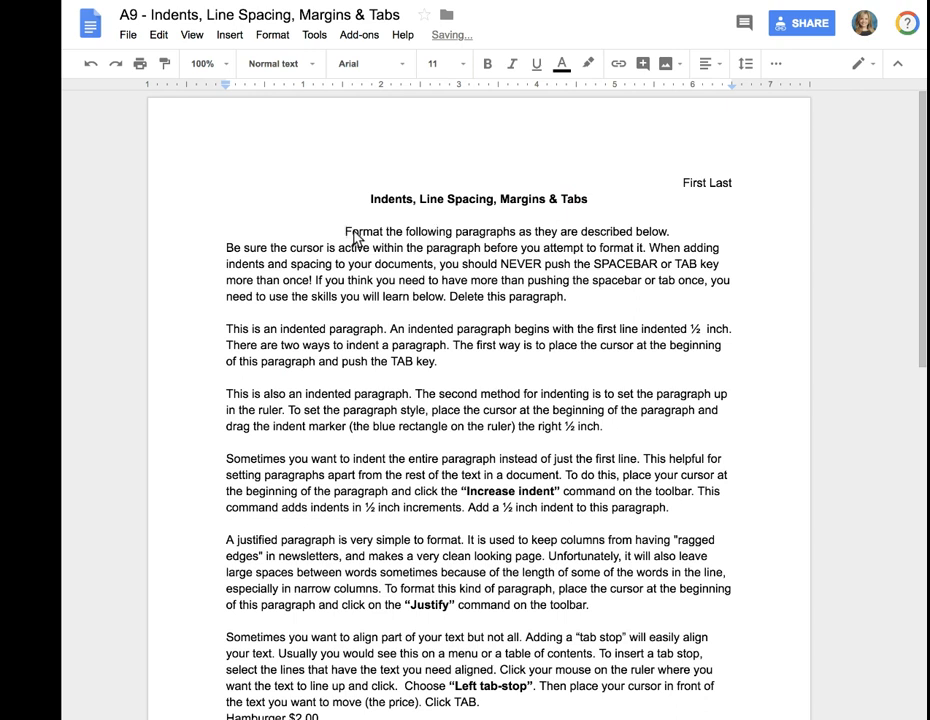
Step: Try font size 14 on the sentence padded with spaces, and undo the size change and the padding
drag(492, 230, 677, 231)
click(458, 63)
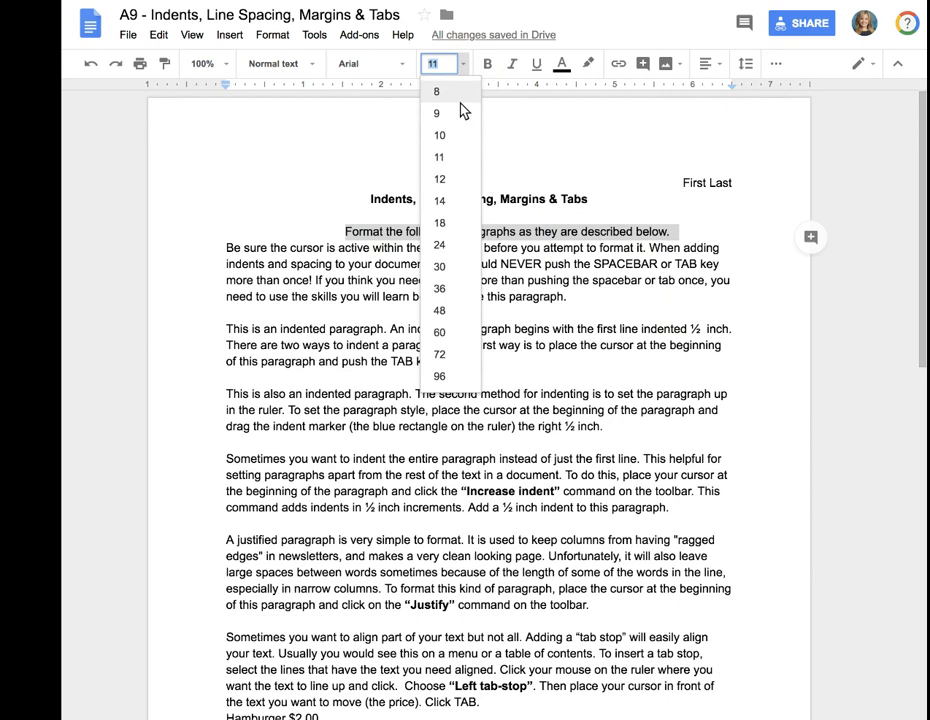
click(440, 201)
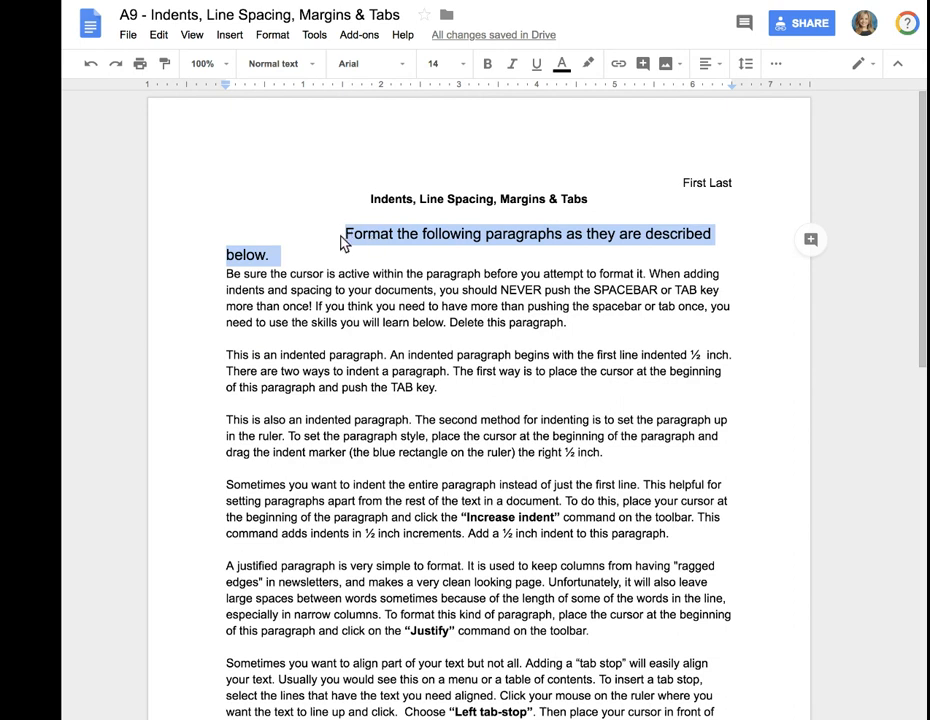
click(90, 66)
click(90, 66)
click(90, 66)
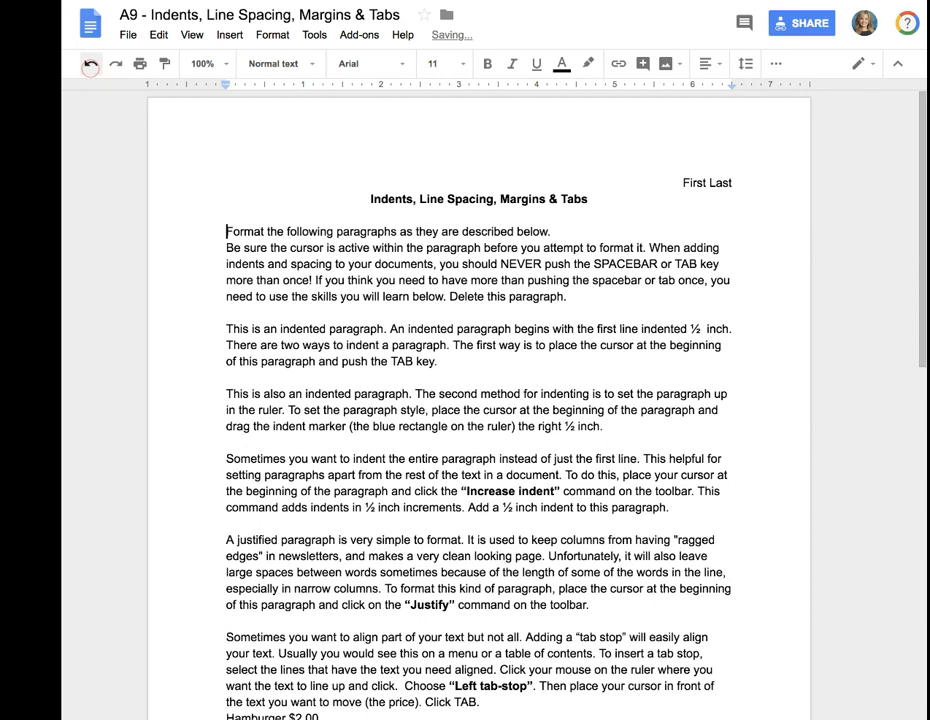
Step: Try center alignment and font size 14 on the sentence "Format the following paragraphs as they are described below.", and undo both
click(716, 66)
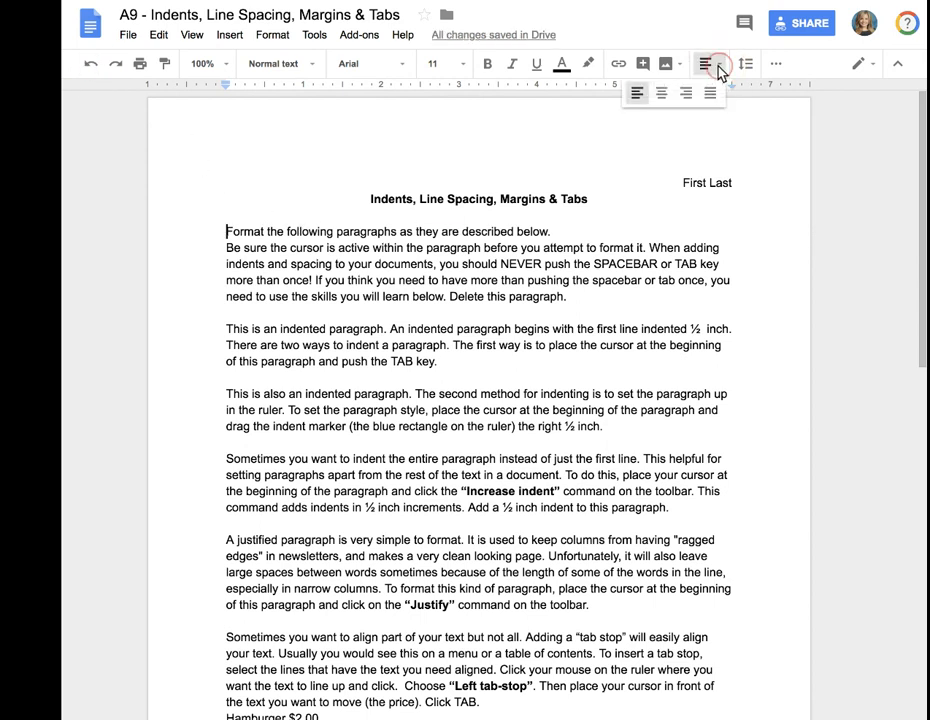
click(662, 95)
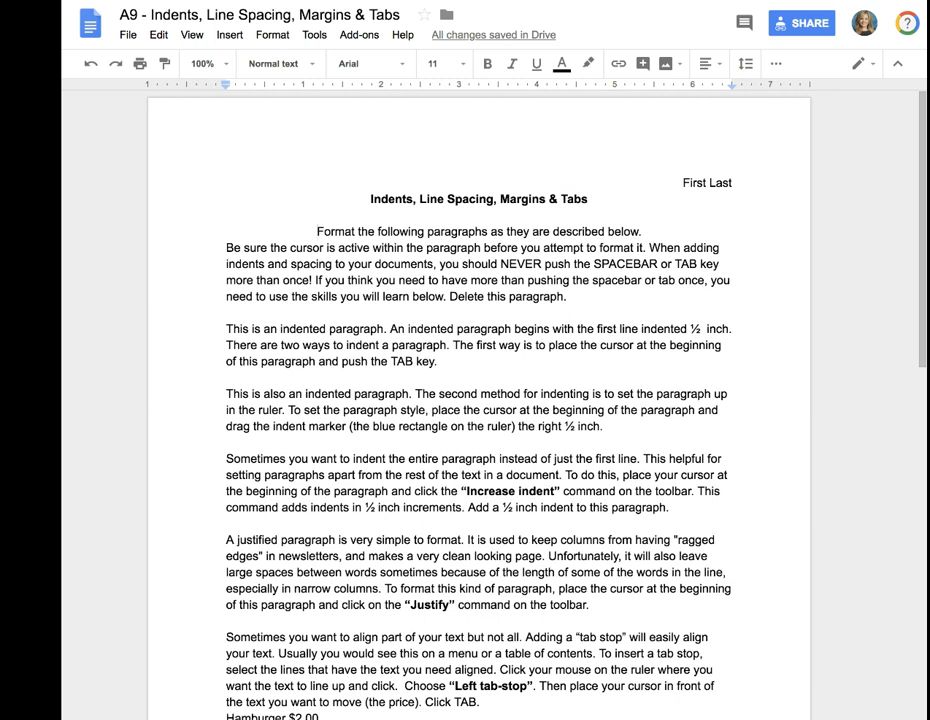
drag(642, 231, 236, 226)
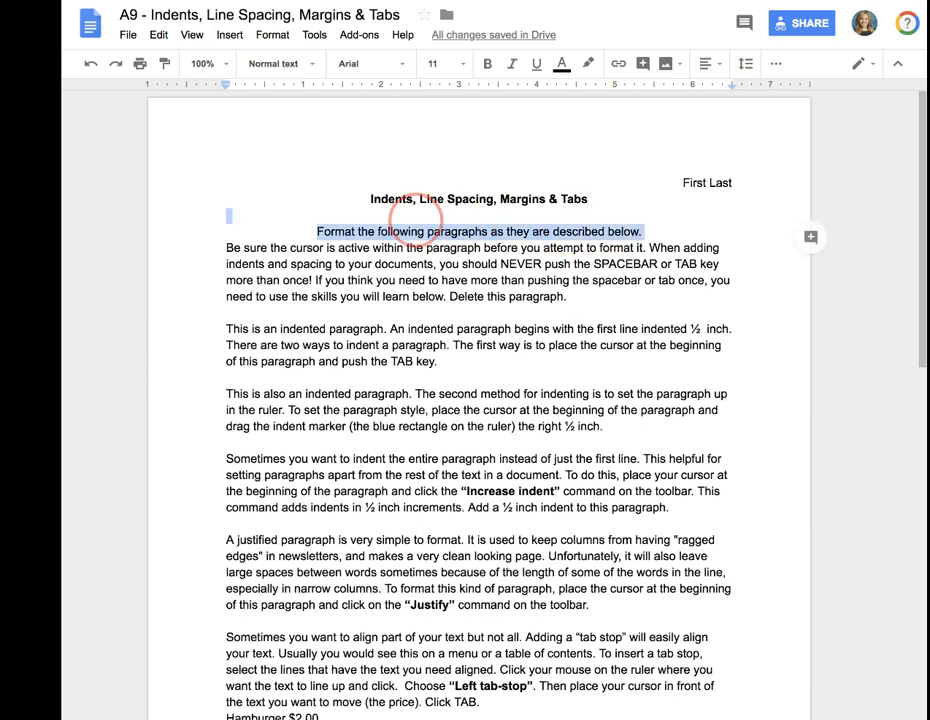
click(462, 65)
click(444, 201)
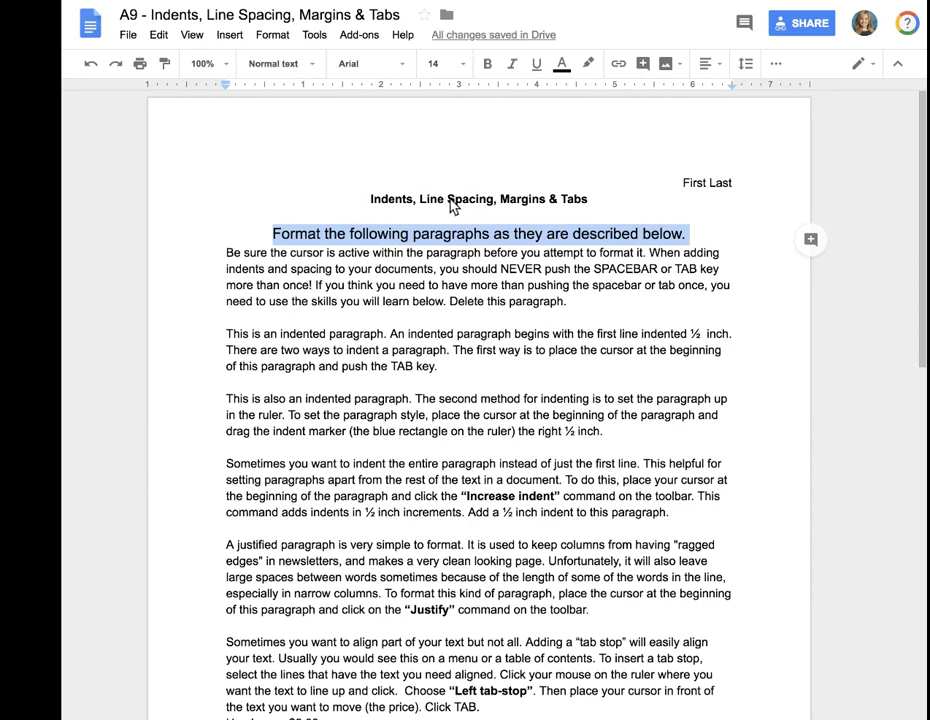
key(ctrl+z)
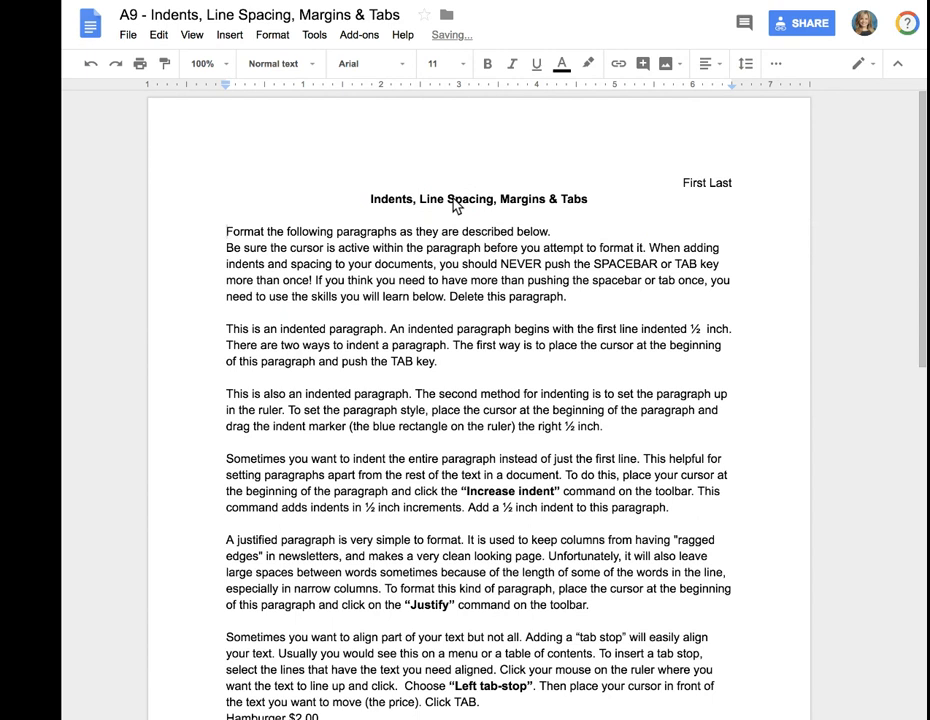
Step: Remove the blank space inserted before "Format the following paragraphs" and rejoin that sentence with the rest of its paragraph
key(Tab)
key(Tab)
drag(256, 231, 310, 232)
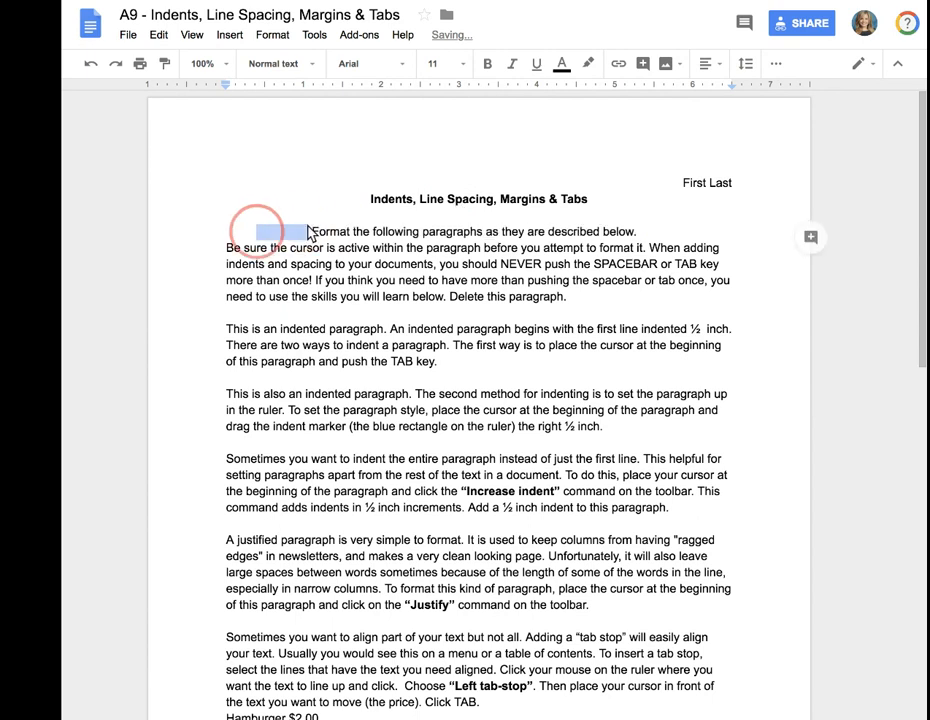
drag(226, 232, 311, 232)
key(BackSpace)
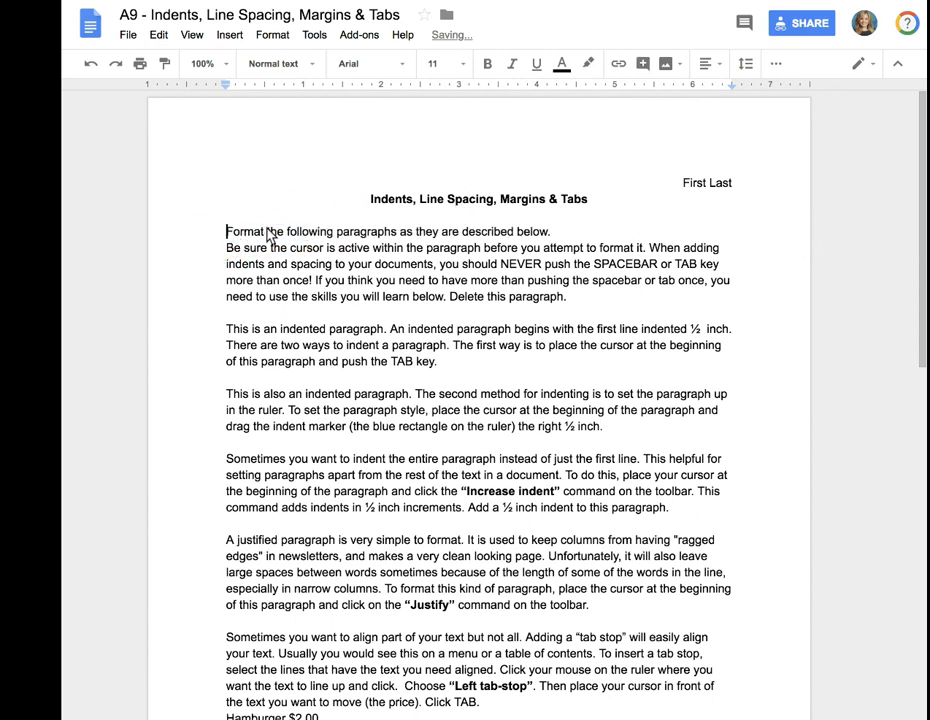
click(228, 248)
key(BackSpace)
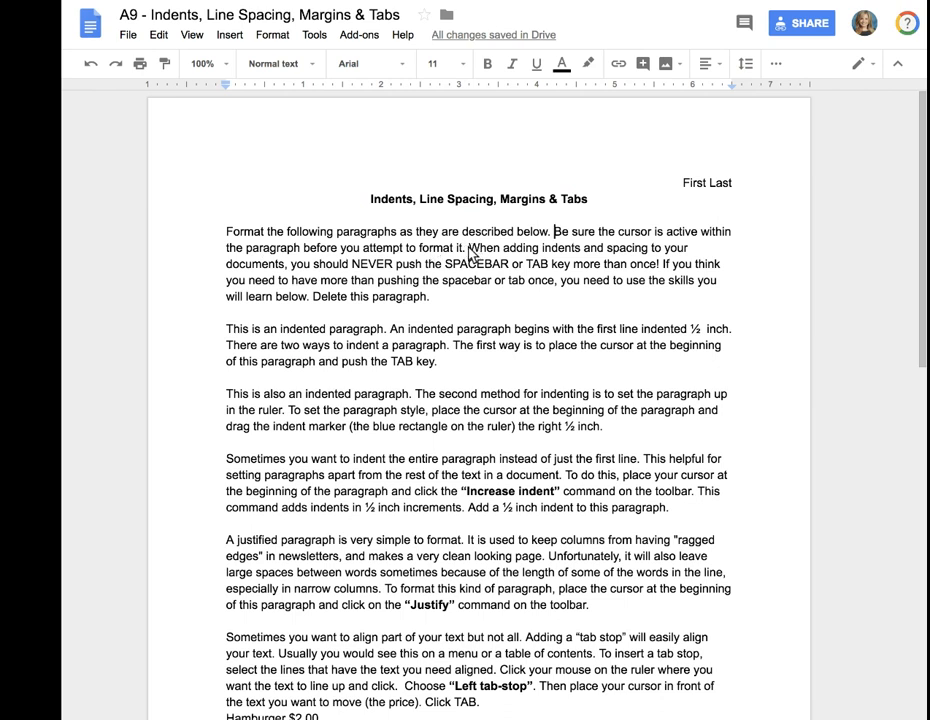
Step: Bold the sentence "When adding indents and spacing to your documents, you should NEVER push the SPACEBAR or TAB key more than once!"
drag(470, 249, 660, 265)
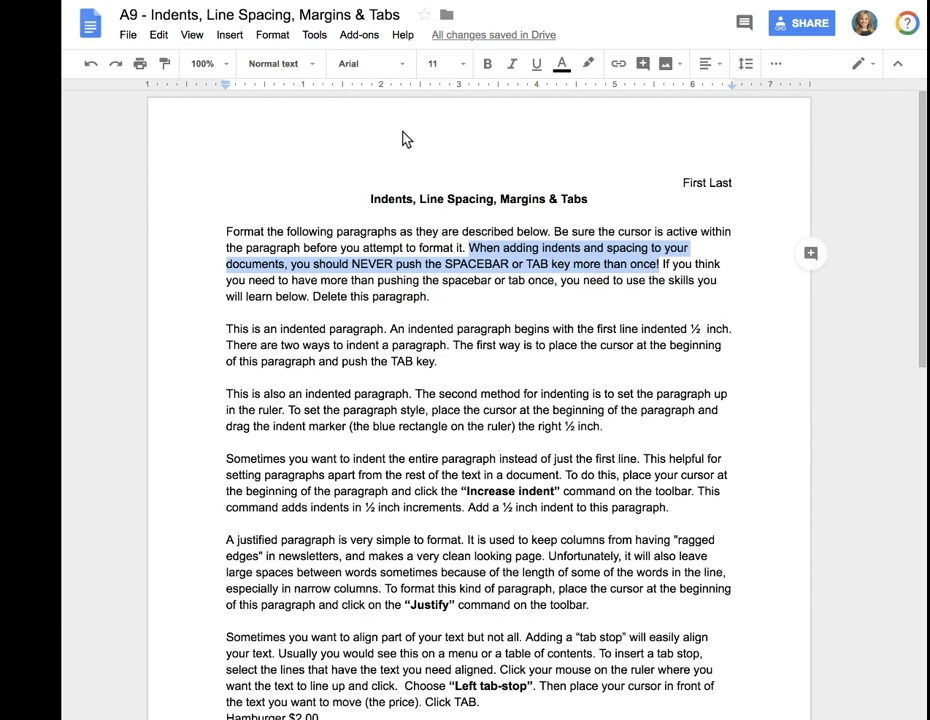
click(487, 63)
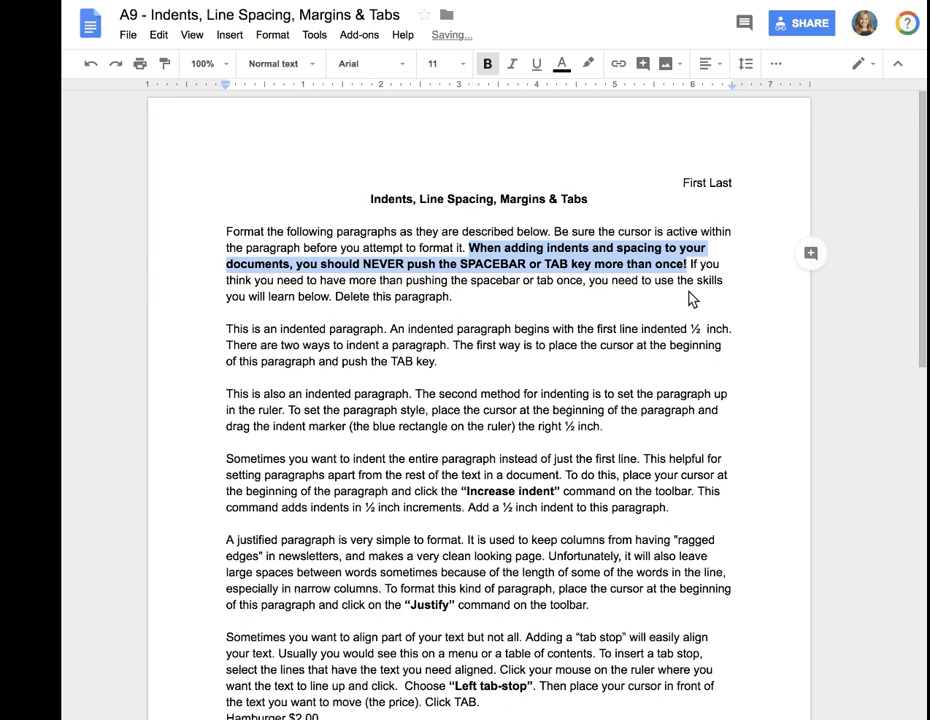
Step: Delete the whole instruction paragraph that begins "Format the following paragraphs" and ends "Delete this paragraph."
click(465, 295)
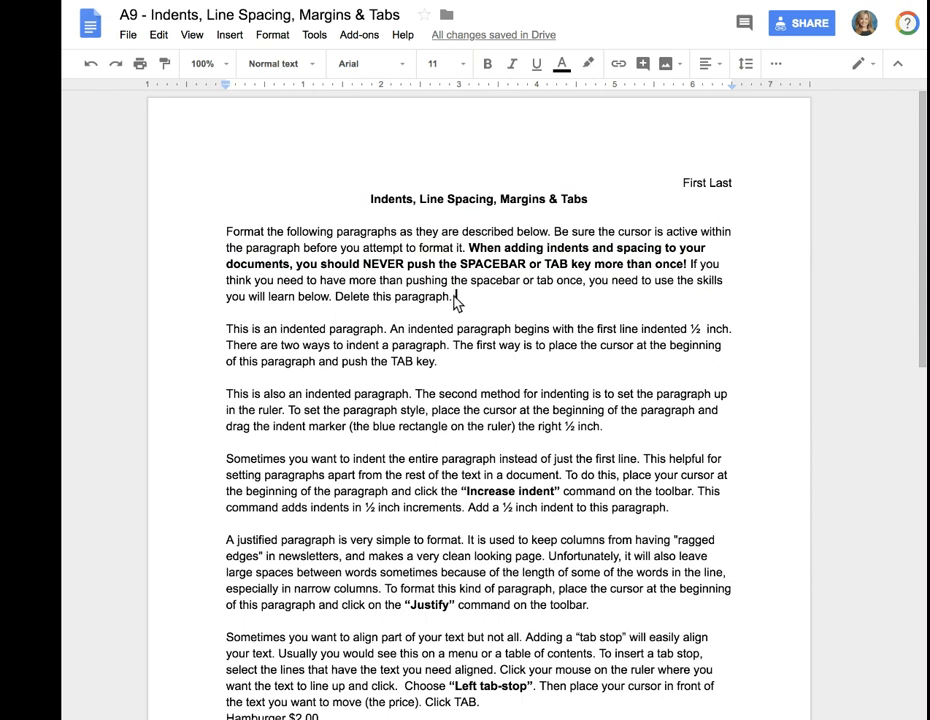
drag(456, 297, 330, 297)
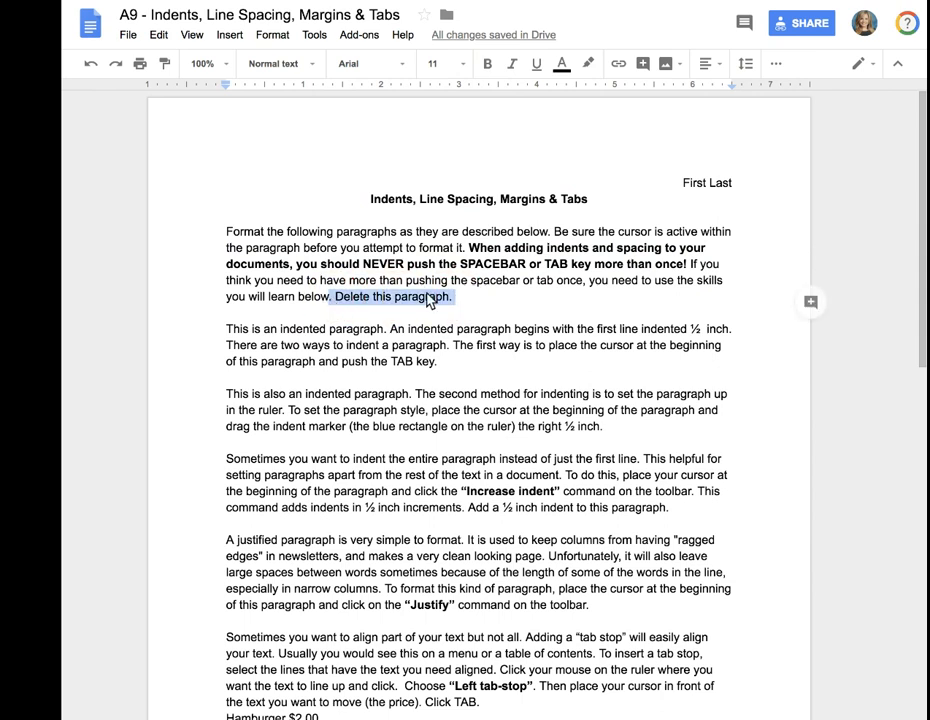
click(470, 304)
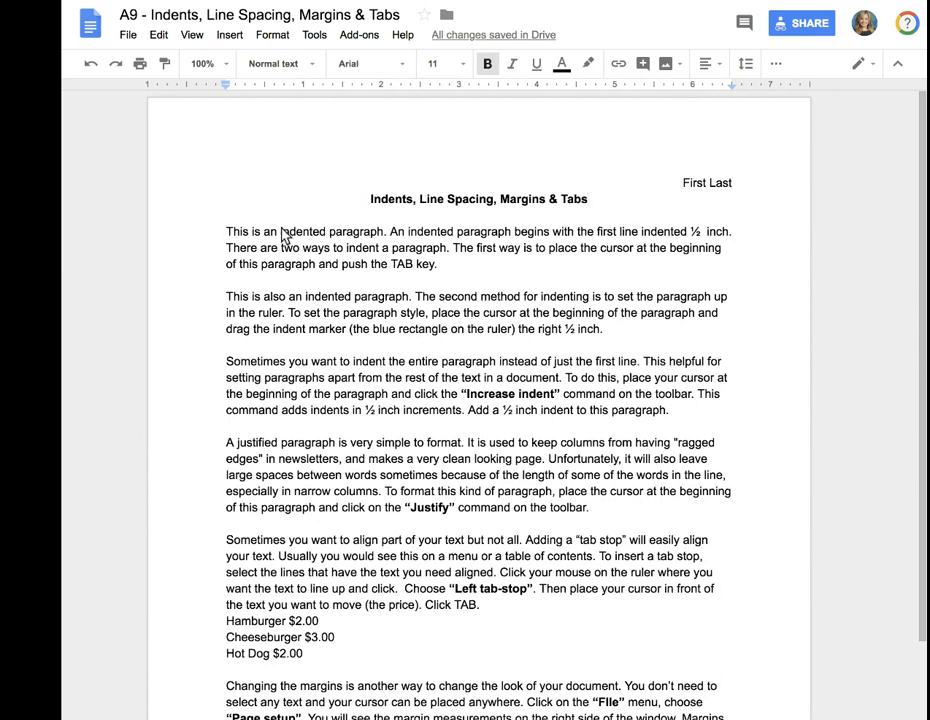
Step: Indent the first line of the paragraph beginning "This is an indented paragraph" by ½ inch with a single tab
click(226, 234)
drag(226, 234, 437, 265)
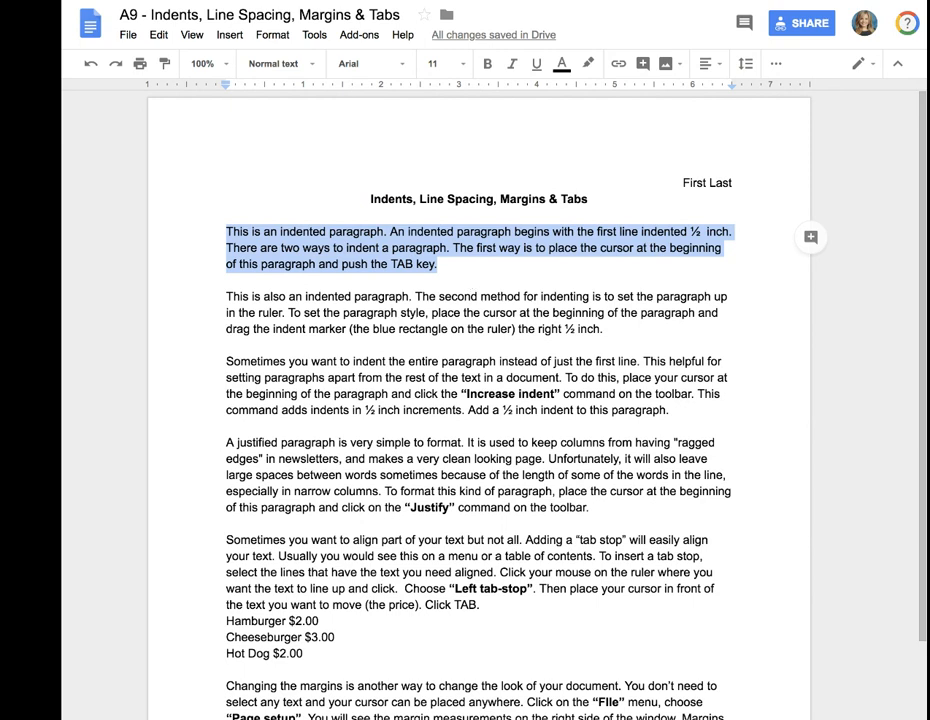
click(227, 237)
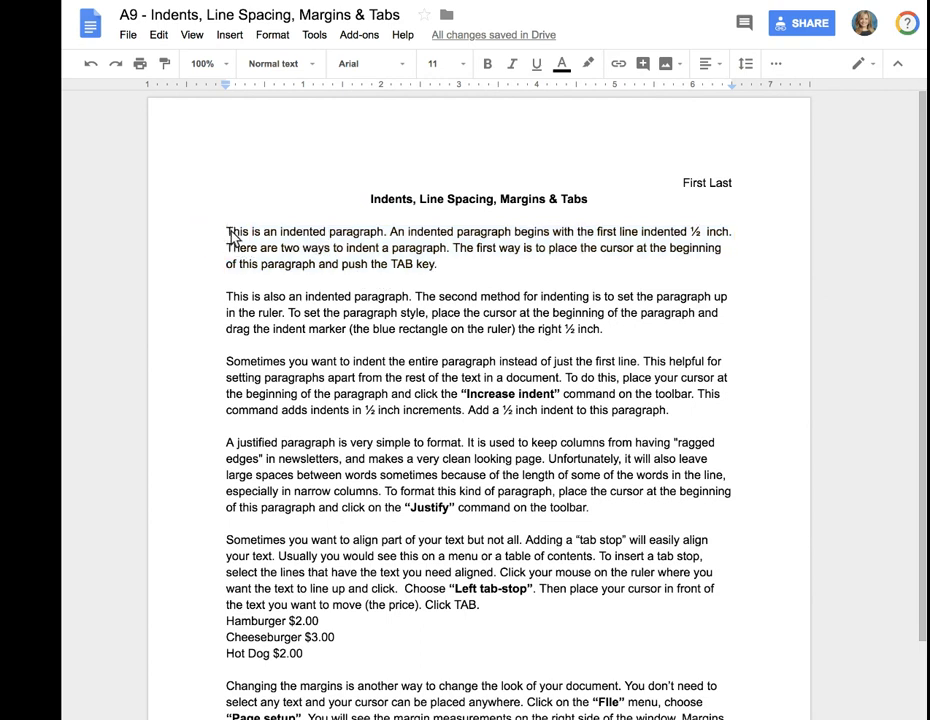
click(226, 238)
click(227, 239)
key(Tab)
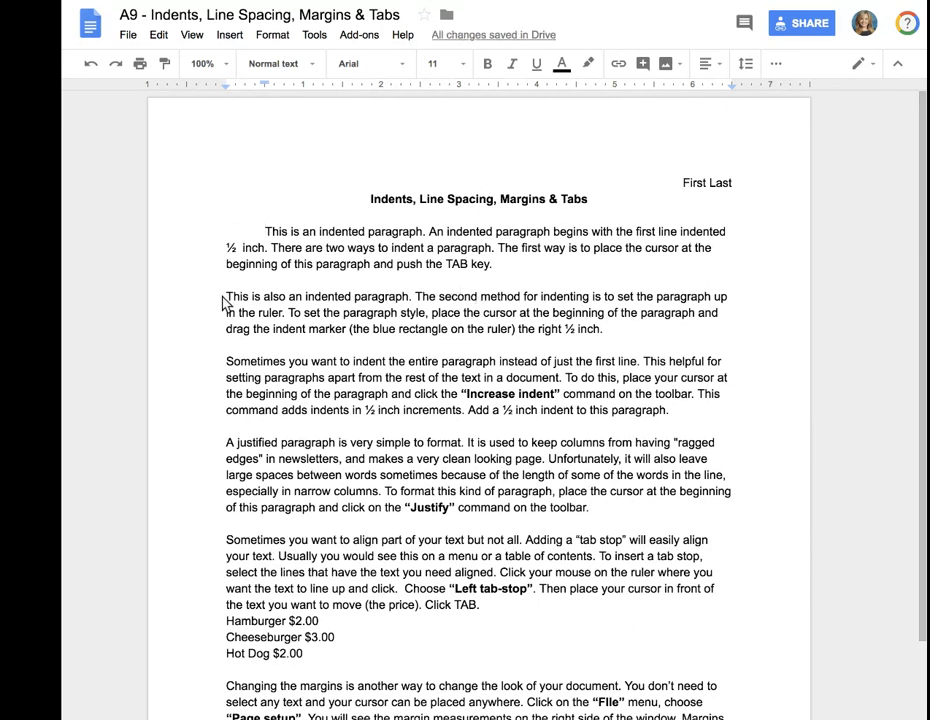
Step: Insert the word "to" after "(the blue rectangle on the ruler)" in the paragraph beginning "This is also an indented paragraph"
drag(226, 298, 623, 340)
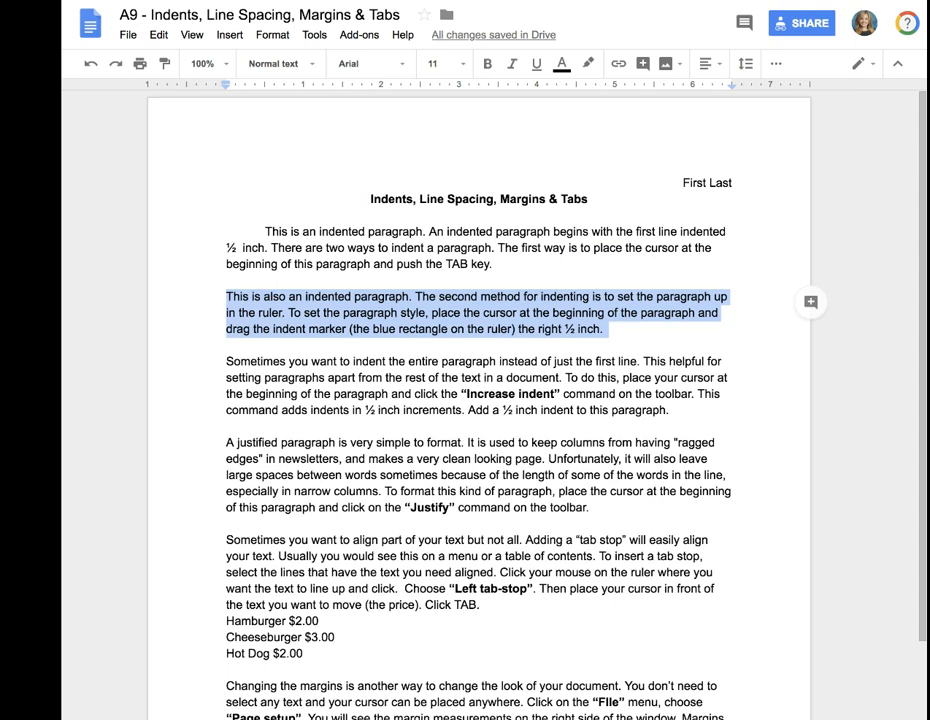
click(230, 302)
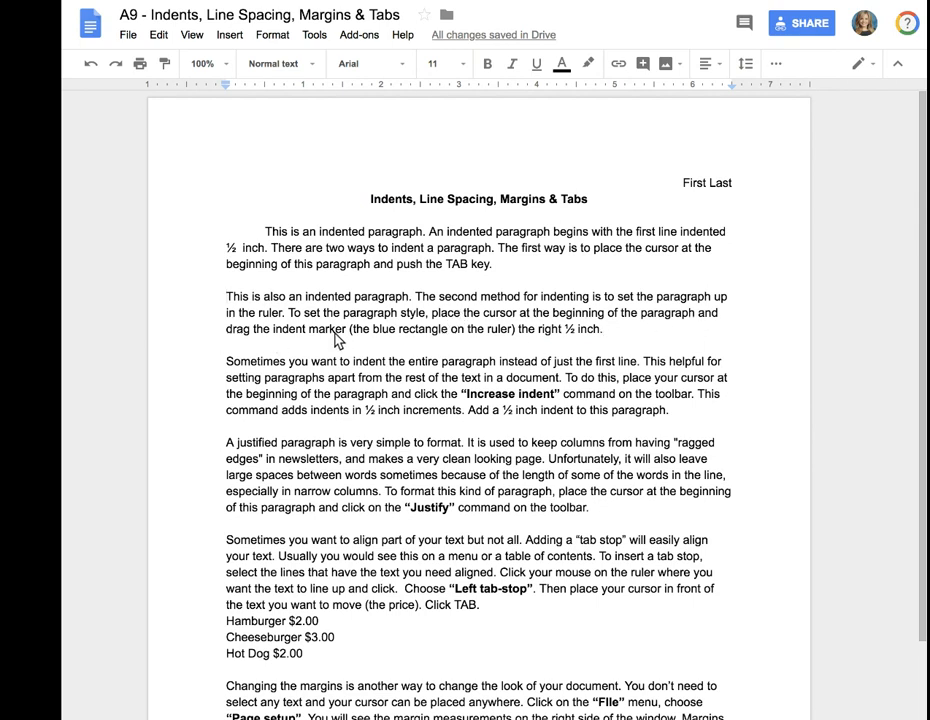
drag(355, 331, 513, 333)
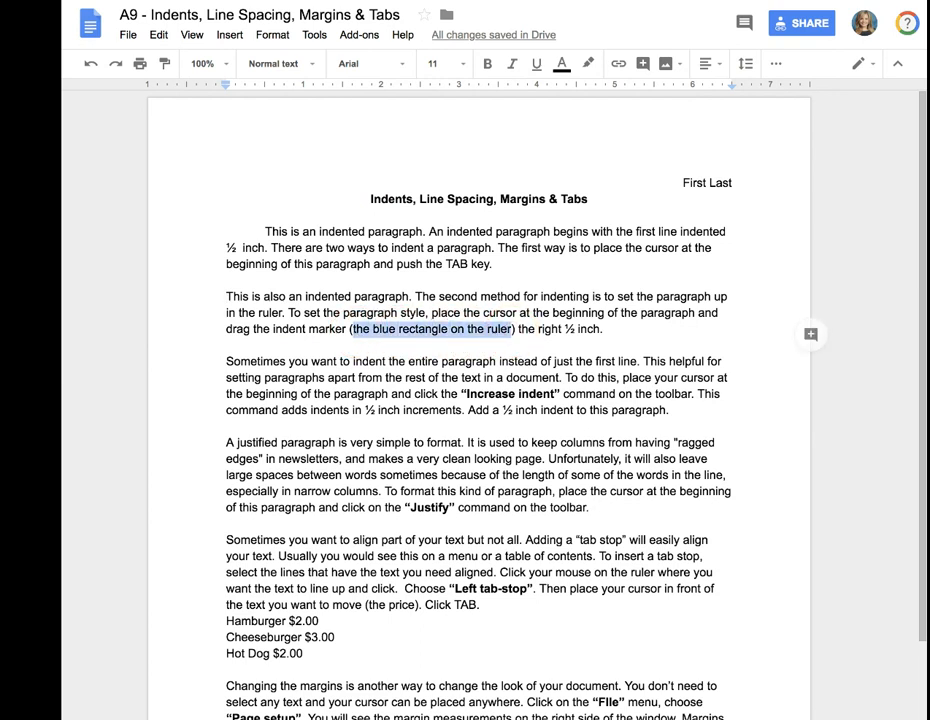
click(519, 334)
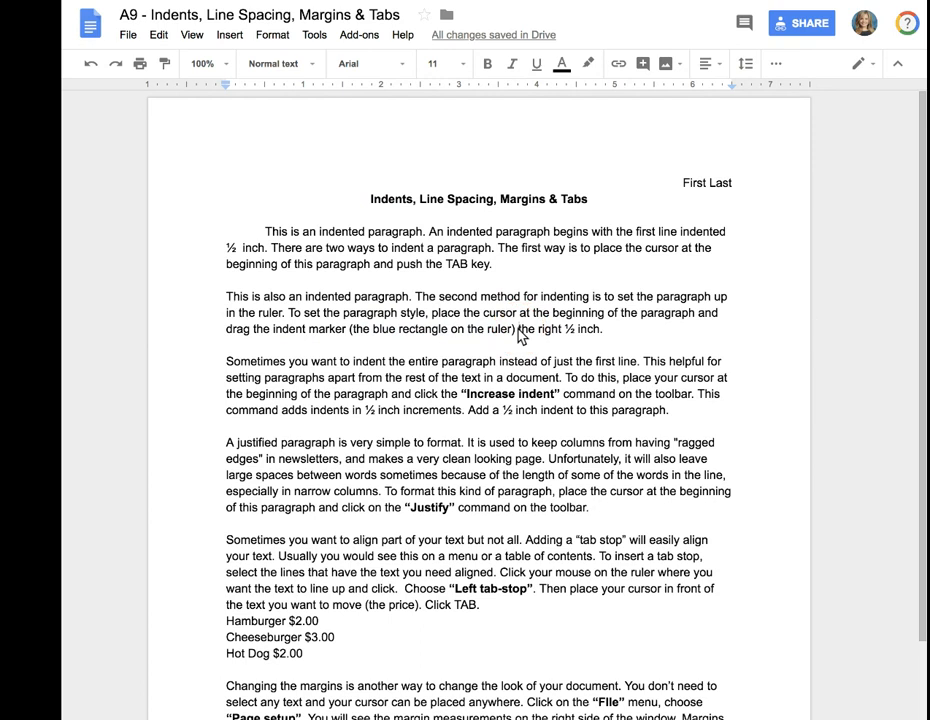
text(to)
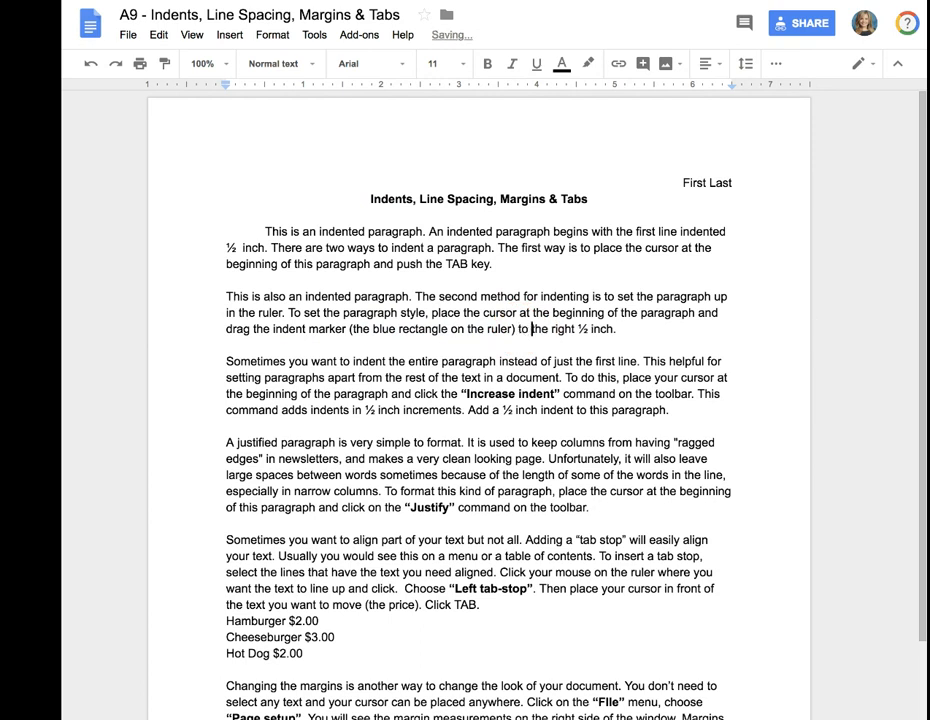
Step: Set a 0.50 inch first-line indent on the ruler for the paragraph beginning "This is also an indented paragraph"
click(227, 297)
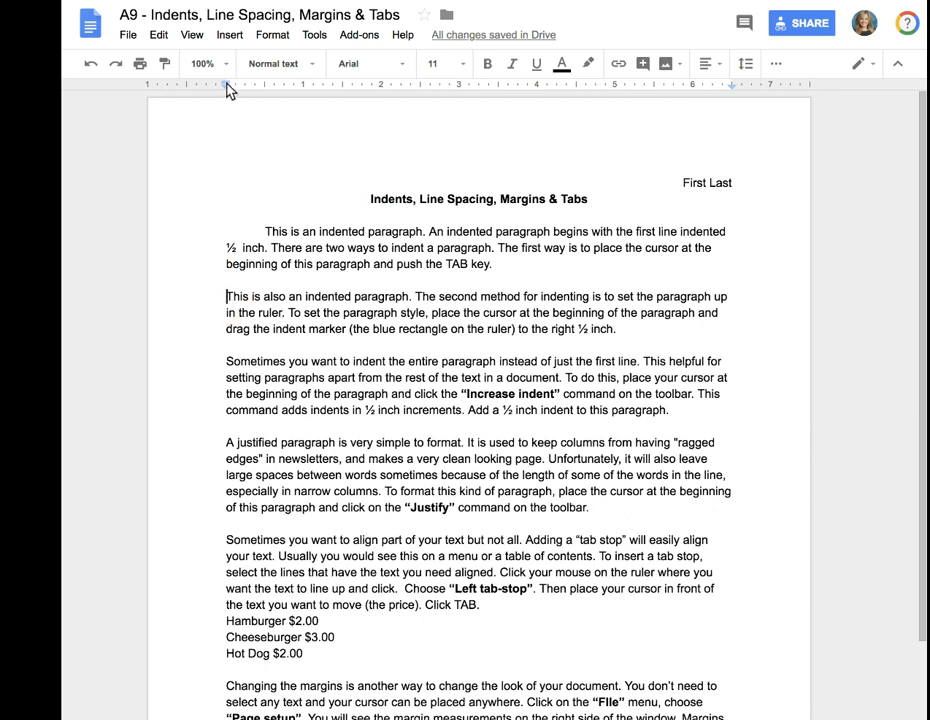
drag(226, 88, 228, 88)
drag(226, 84, 264, 84)
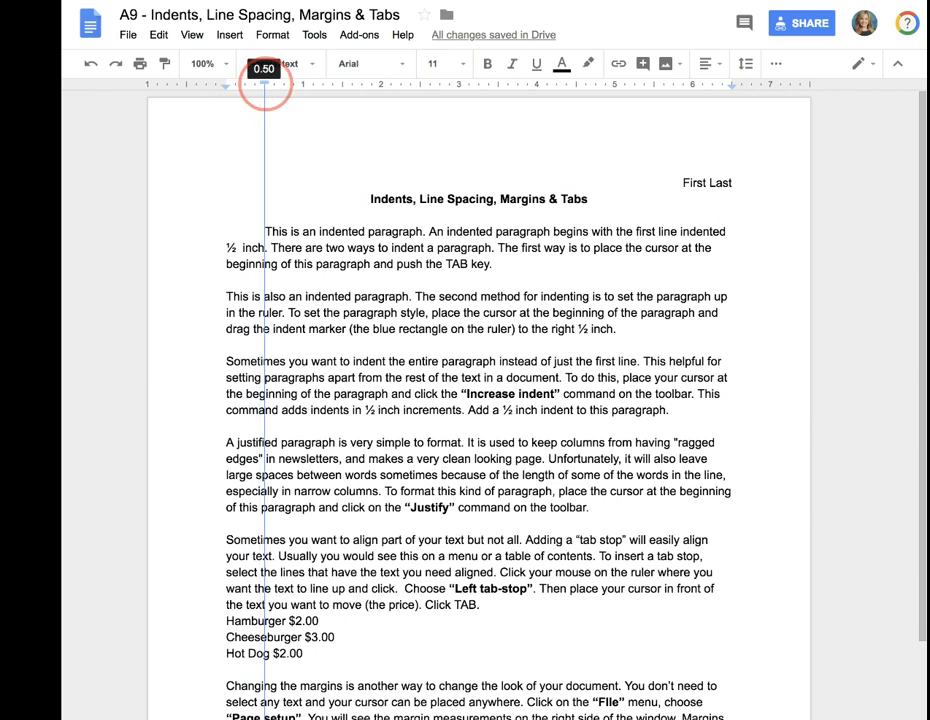
mouse_move(265, 84)
mouse_down()
mouse_move(232, 84)
mouse_move(264, 84)
mouse_up()
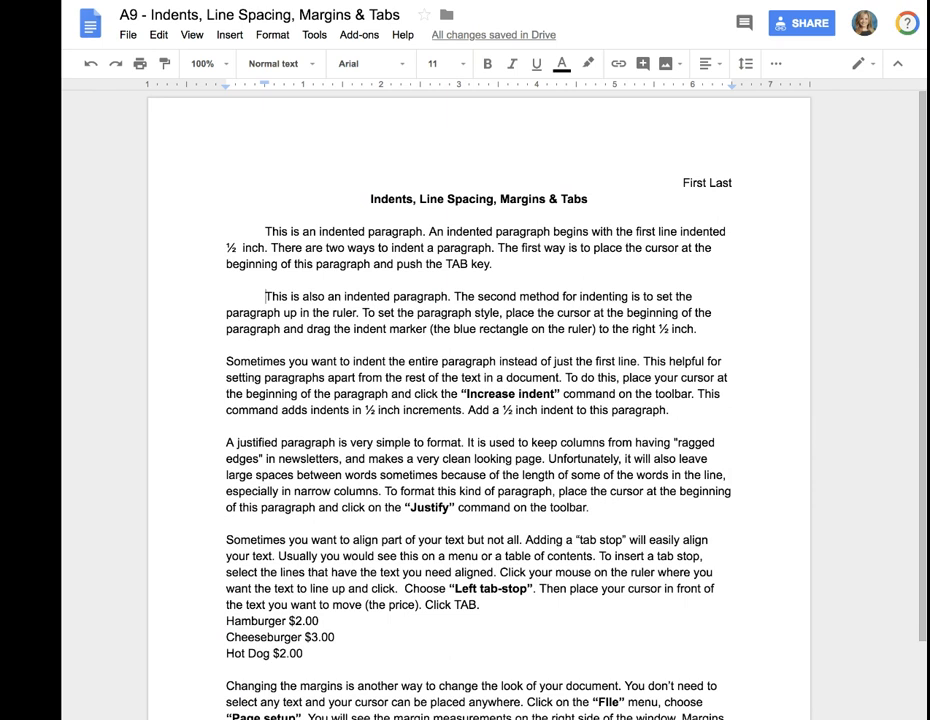
Step: Try a first-line indent of about ¼ inch on the same paragraph and return it to ½ inch
drag(264, 84, 245, 86)
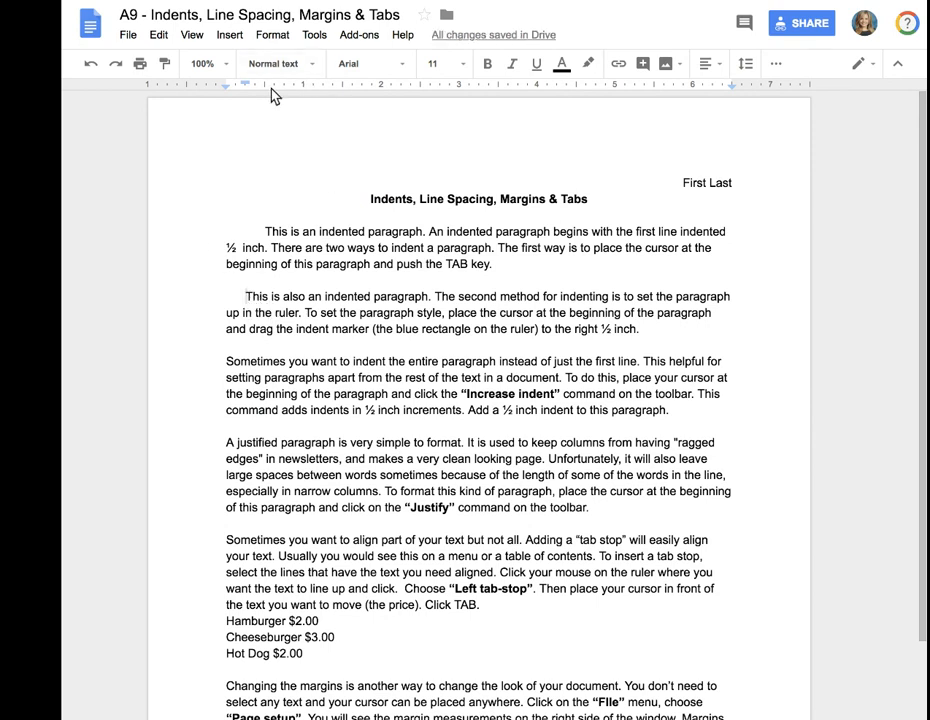
mouse_move(245, 84)
mouse_down()
mouse_move(307, 86)
mouse_move(266, 92)
mouse_up()
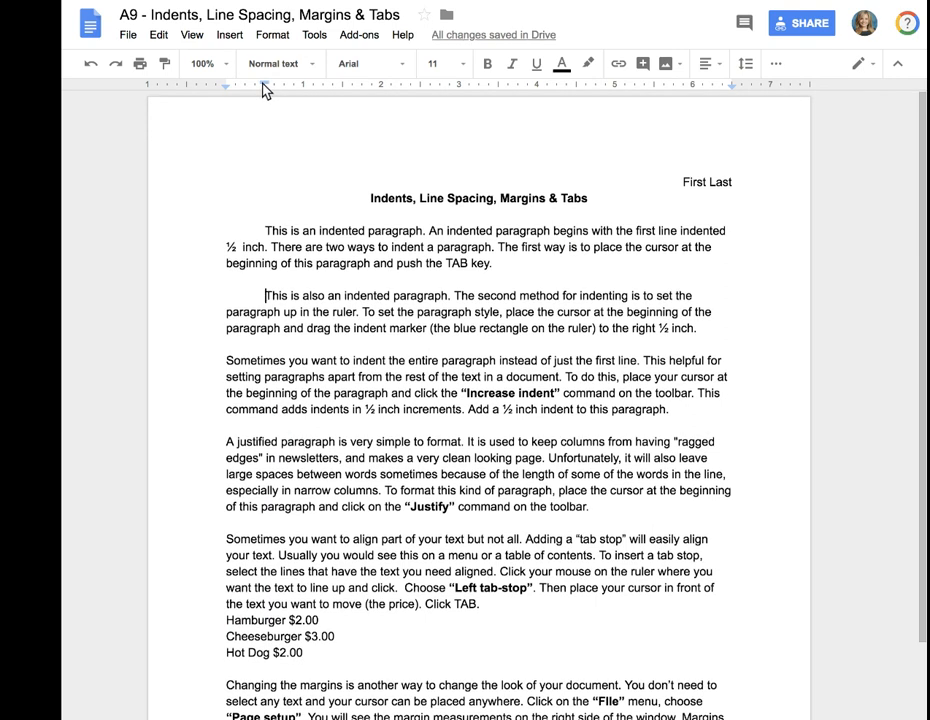
mouse_move(265, 88)
mouse_down()
mouse_move(255, 86)
mouse_move(263, 87)
mouse_up()
click(225, 364)
drag(225, 365, 681, 412)
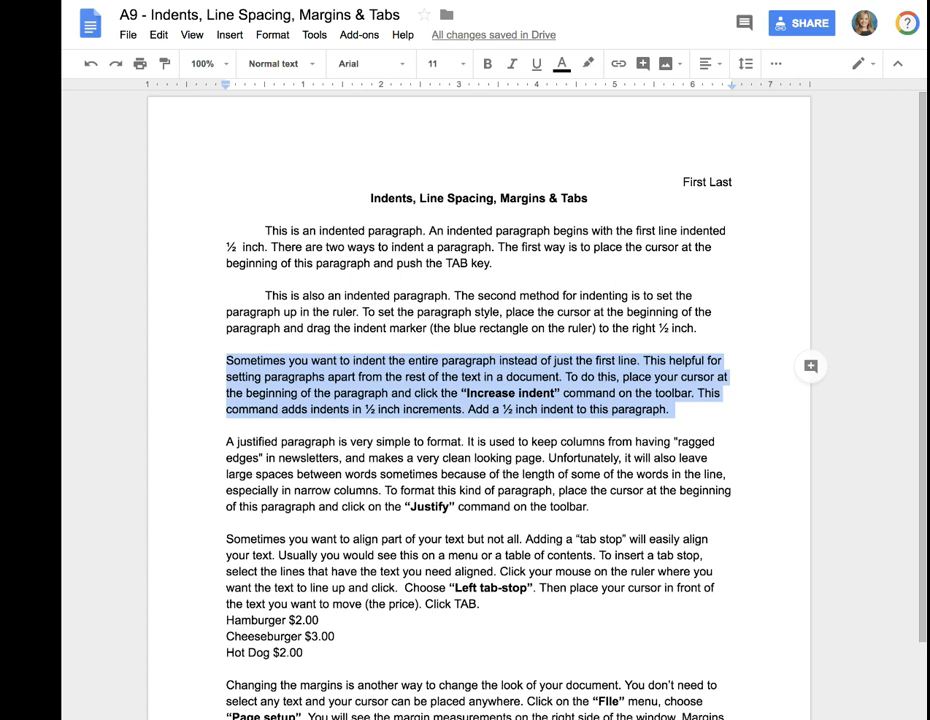
text(n)
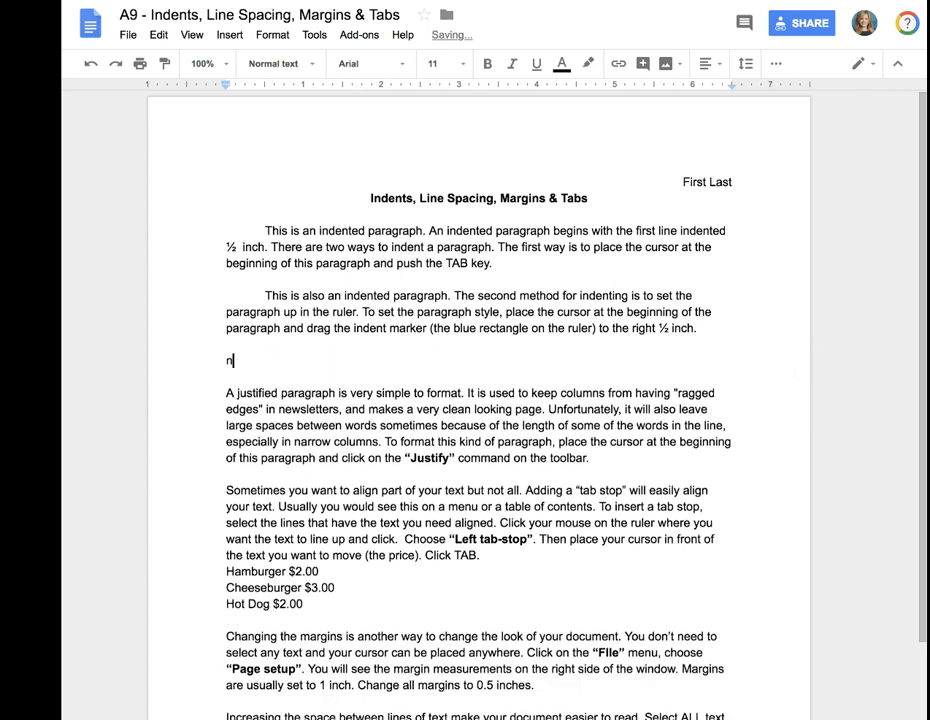
key(ctrl+z)
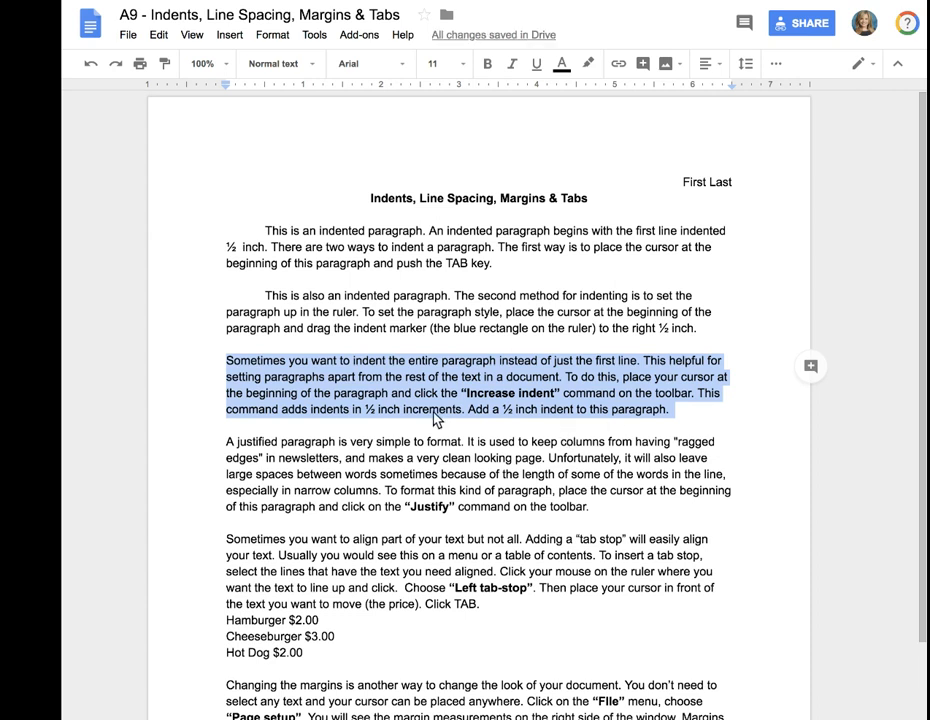
Step: Indent the entire paragraph beginning "Sometimes you want to indent the entire paragraph" by ½ inch with Increase indent
click(232, 362)
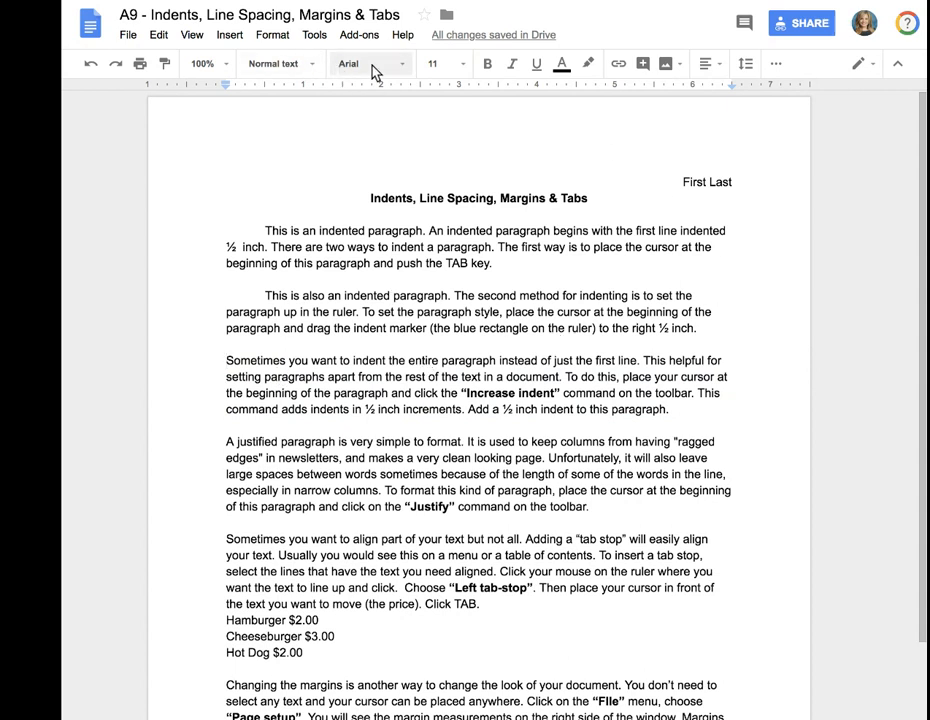
click(777, 66)
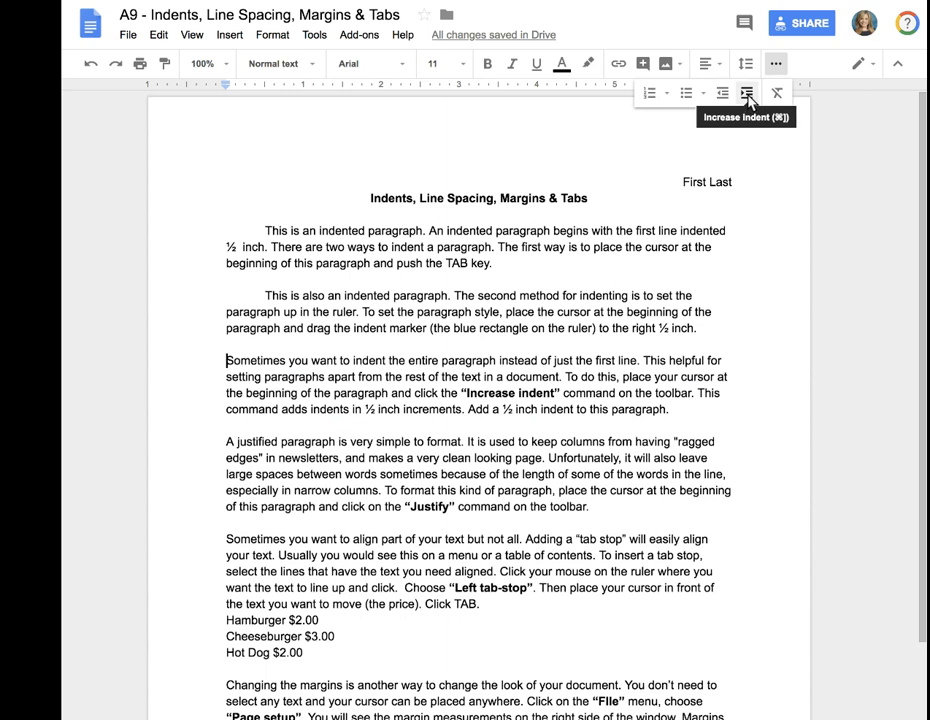
click(748, 97)
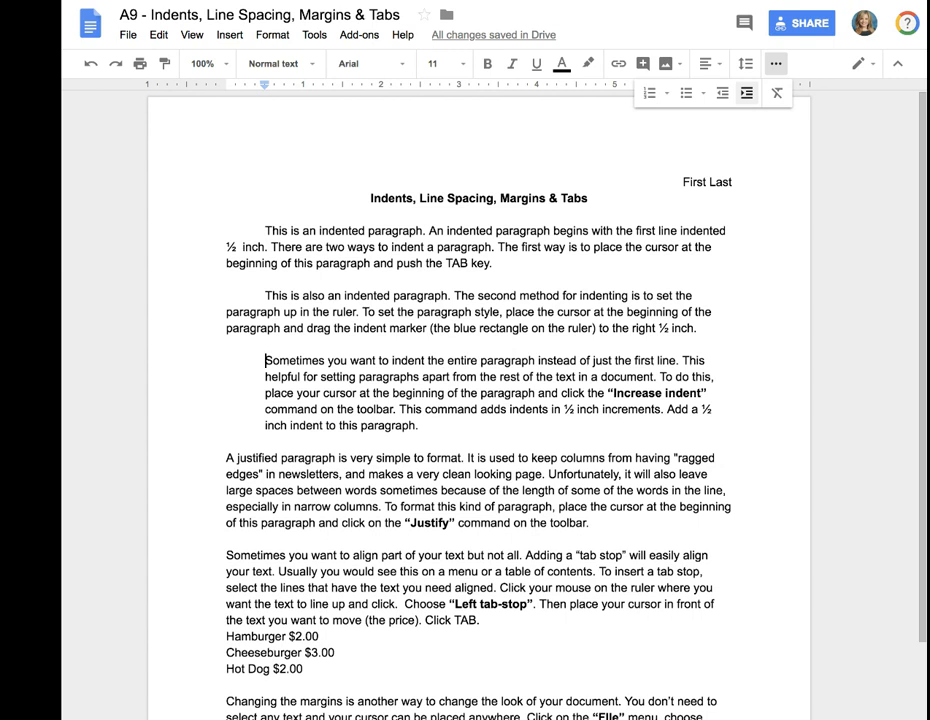
Step: Try Increase indent up to 2½ inches on the same paragraph and bring it back to ½ inch with Decrease indent
click(746, 92)
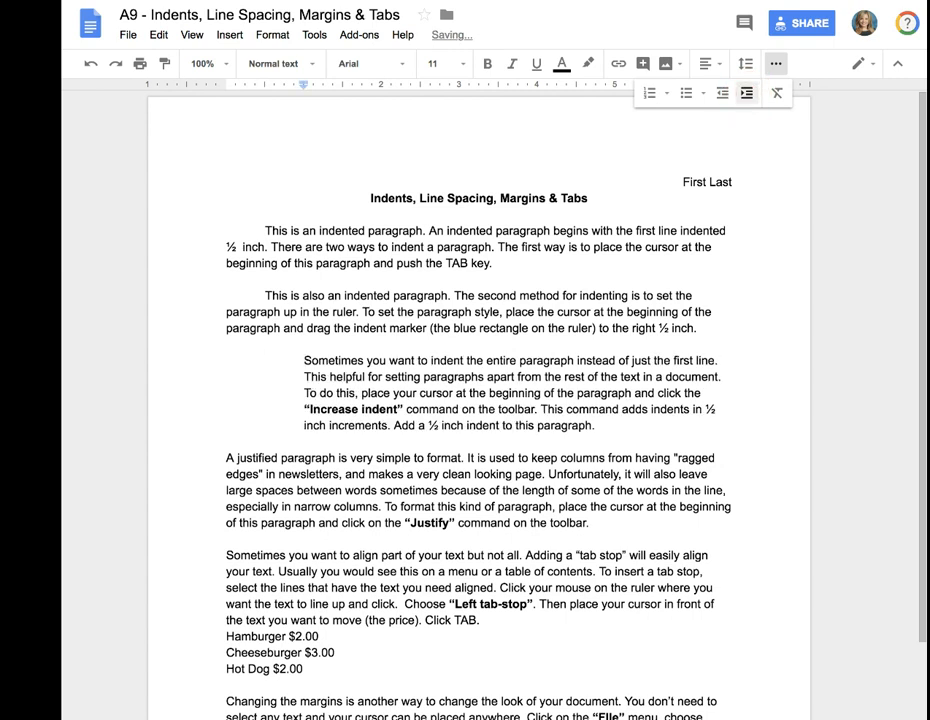
click(746, 92)
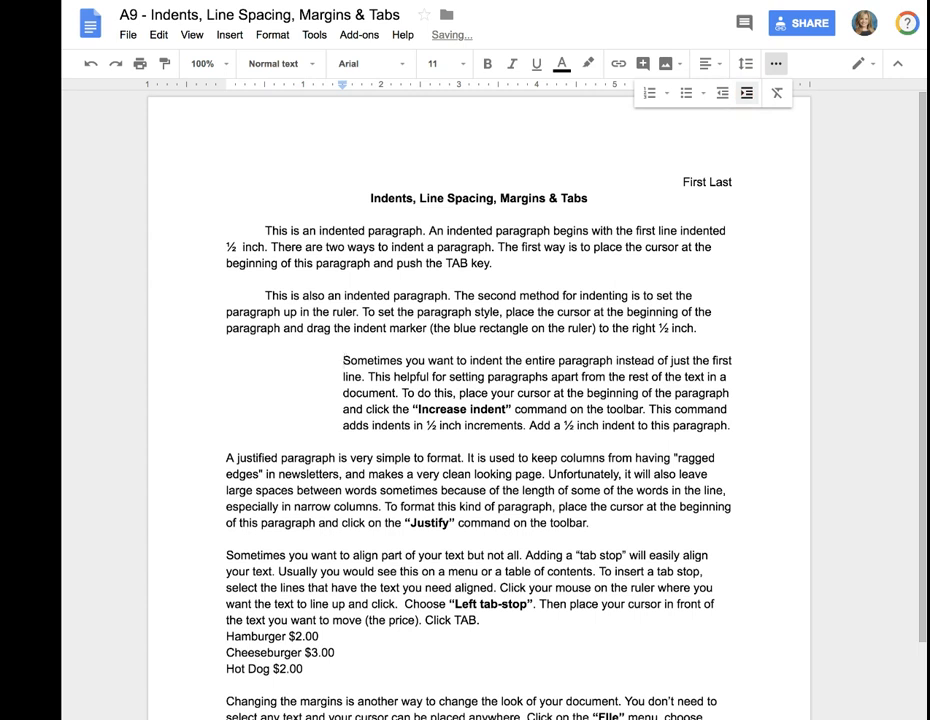
click(746, 92)
click(746, 92)
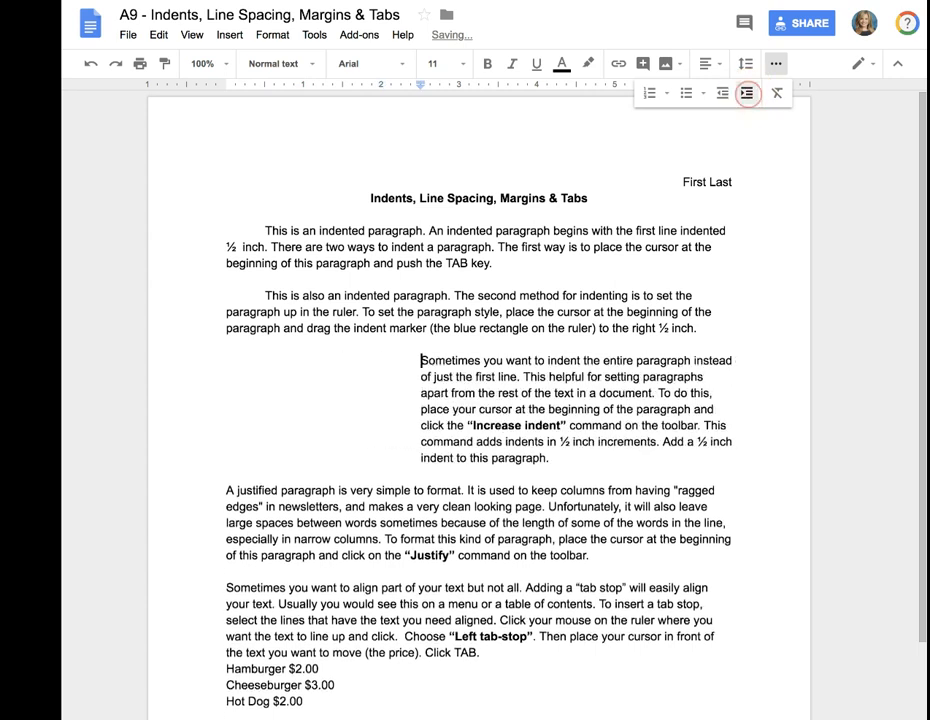
click(722, 93)
click(722, 93)
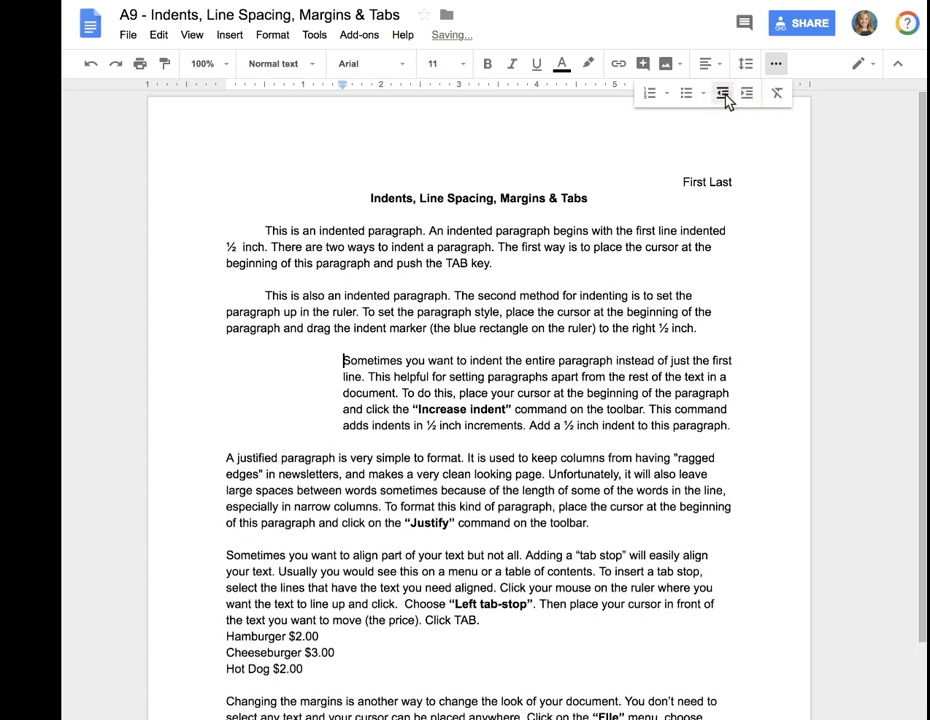
click(722, 93)
click(722, 93)
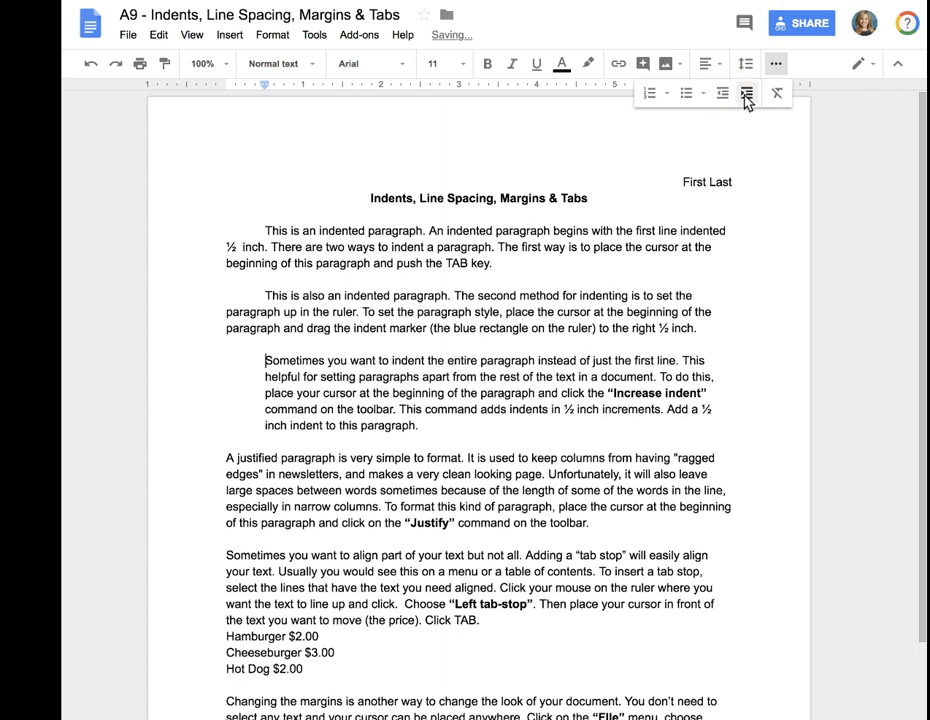
click(746, 93)
click(722, 93)
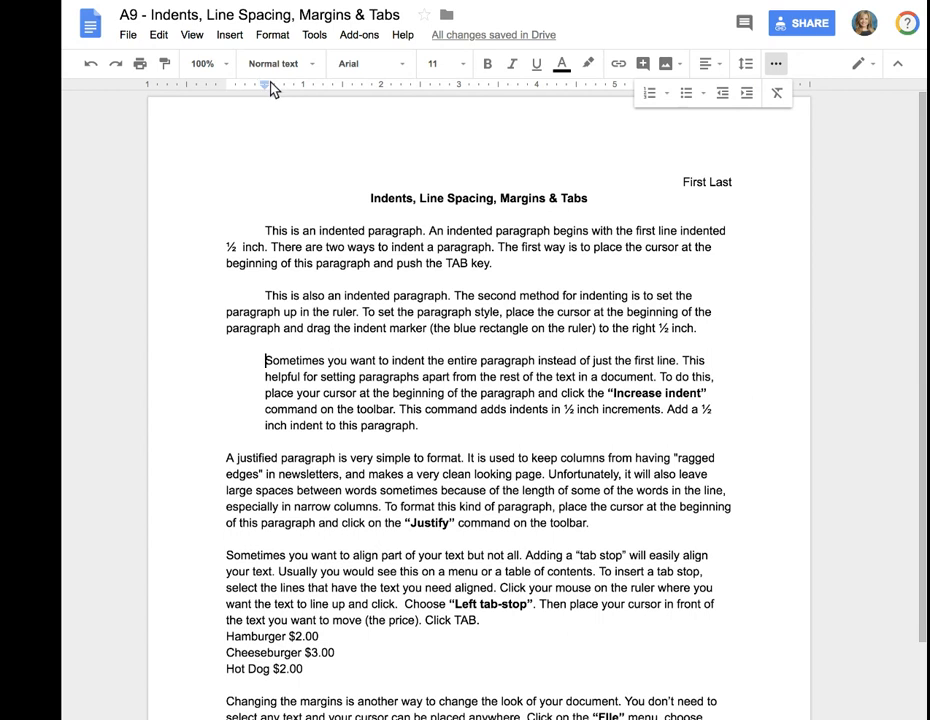
Step: Remove the paragraph's indent with Decrease indent and reapply a ½ inch indent to the whole paragraph on the ruler
drag(265, 91, 265, 92)
click(724, 95)
click(746, 94)
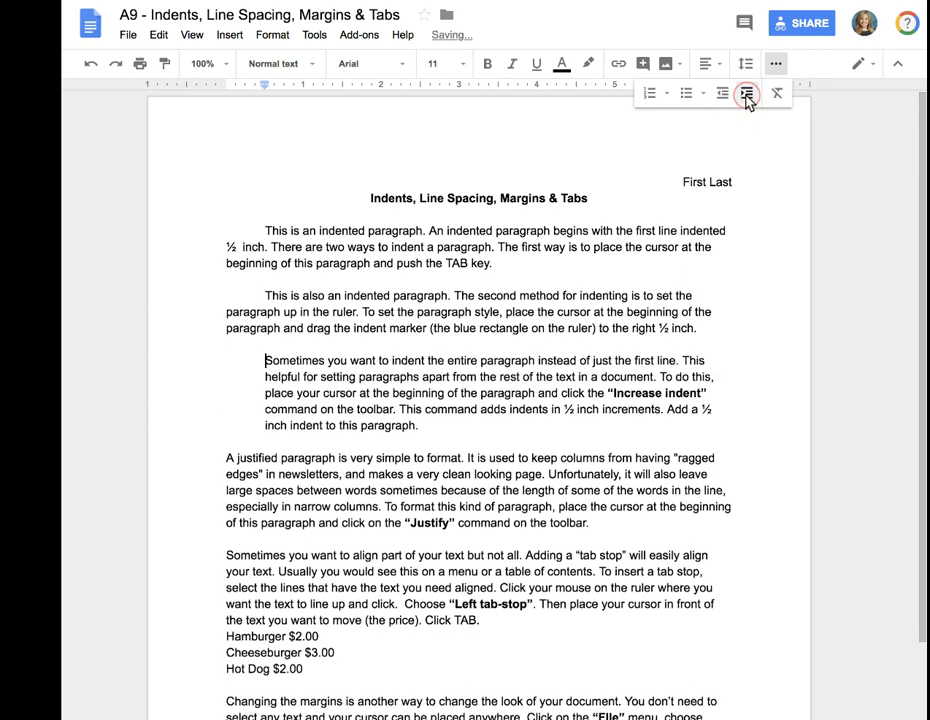
click(746, 94)
click(723, 94)
click(723, 94)
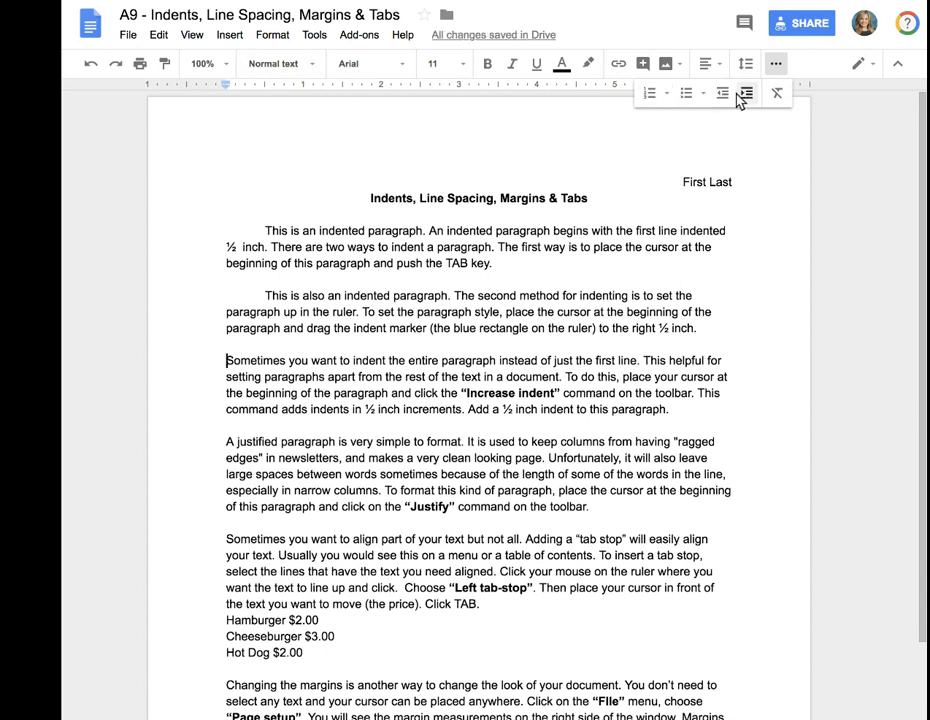
mouse_move(225, 90)
mouse_down()
mouse_move(303, 93)
mouse_move(268, 101)
mouse_move(245, 90)
mouse_move(264, 92)
mouse_up()
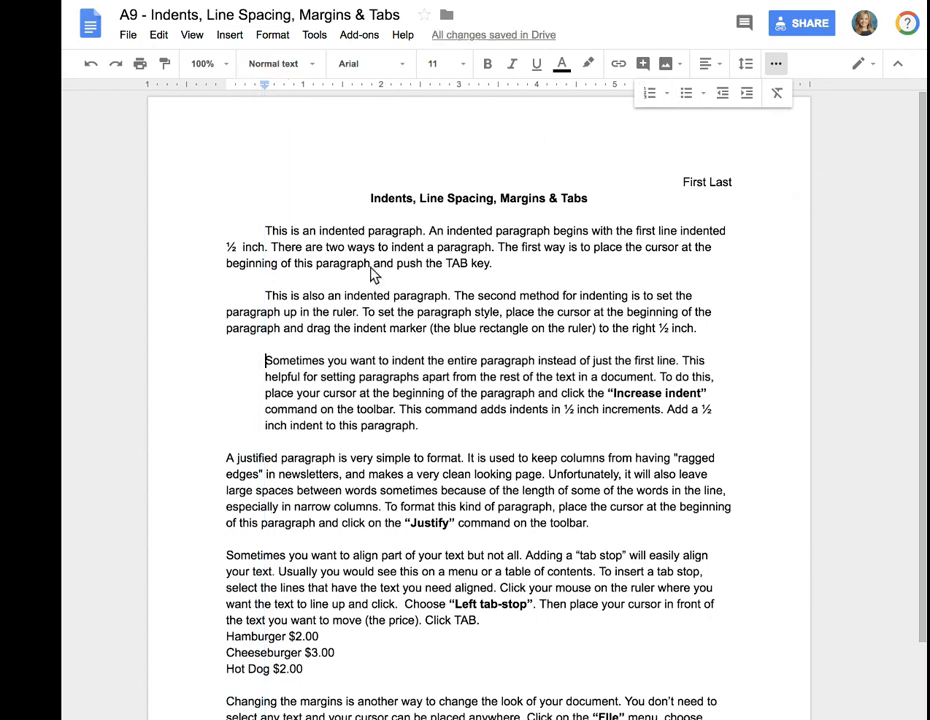
drag(266, 364, 417, 428)
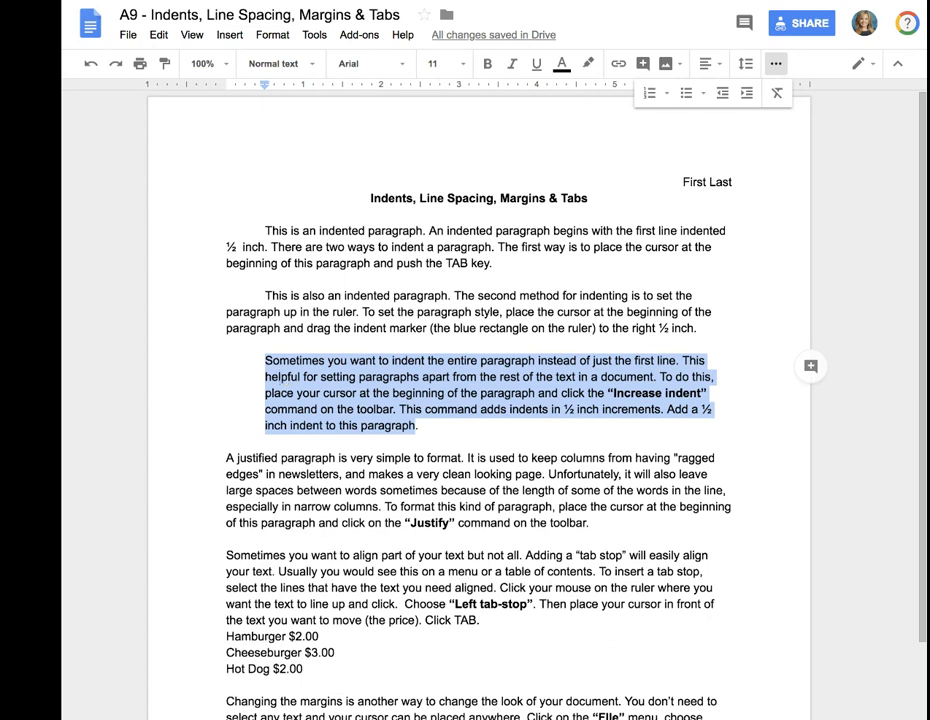
Step: Justify the paragraph beginning "A justified paragraph is very simple to format"
click(228, 463)
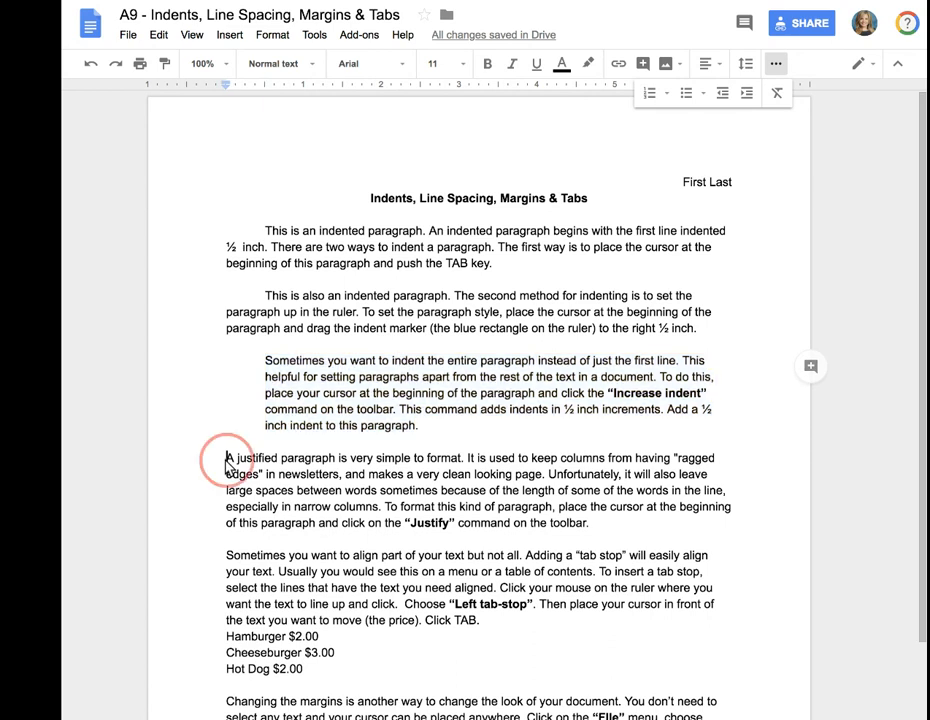
drag(228, 463, 615, 527)
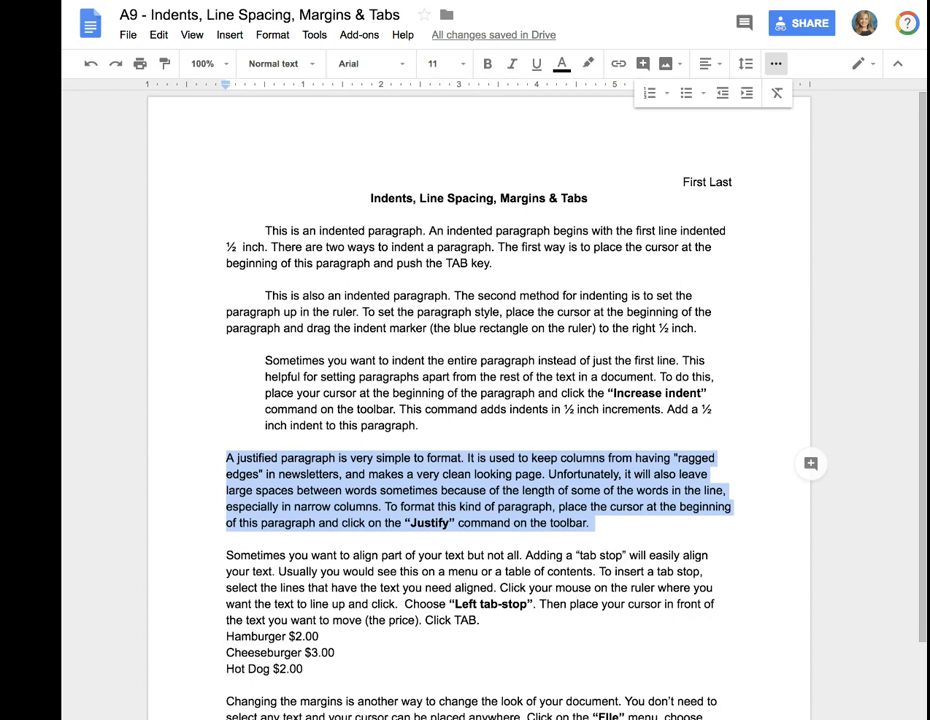
click(229, 462)
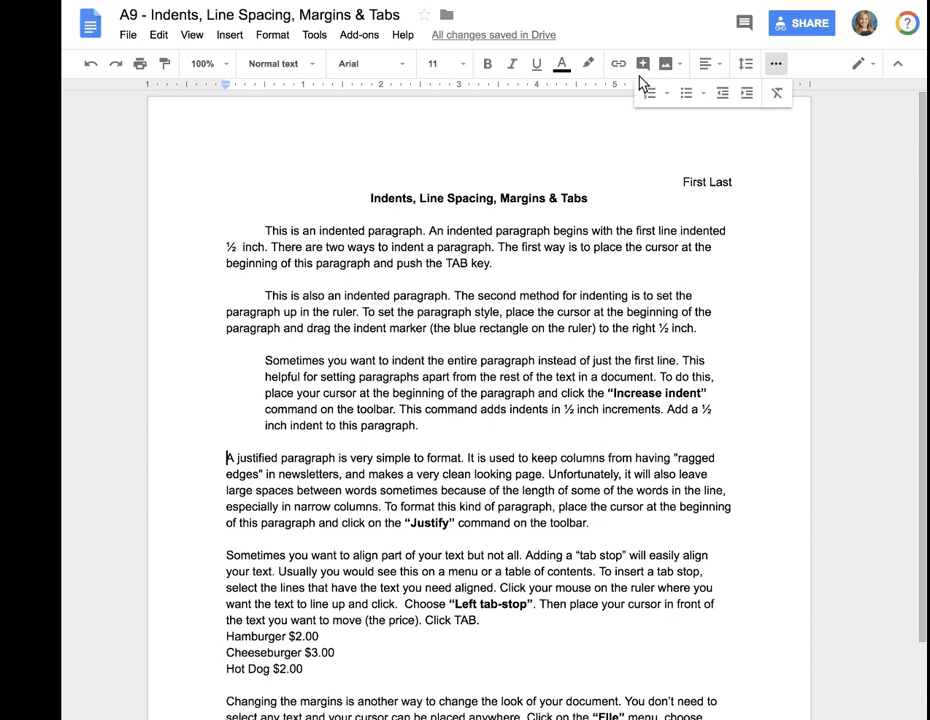
click(720, 66)
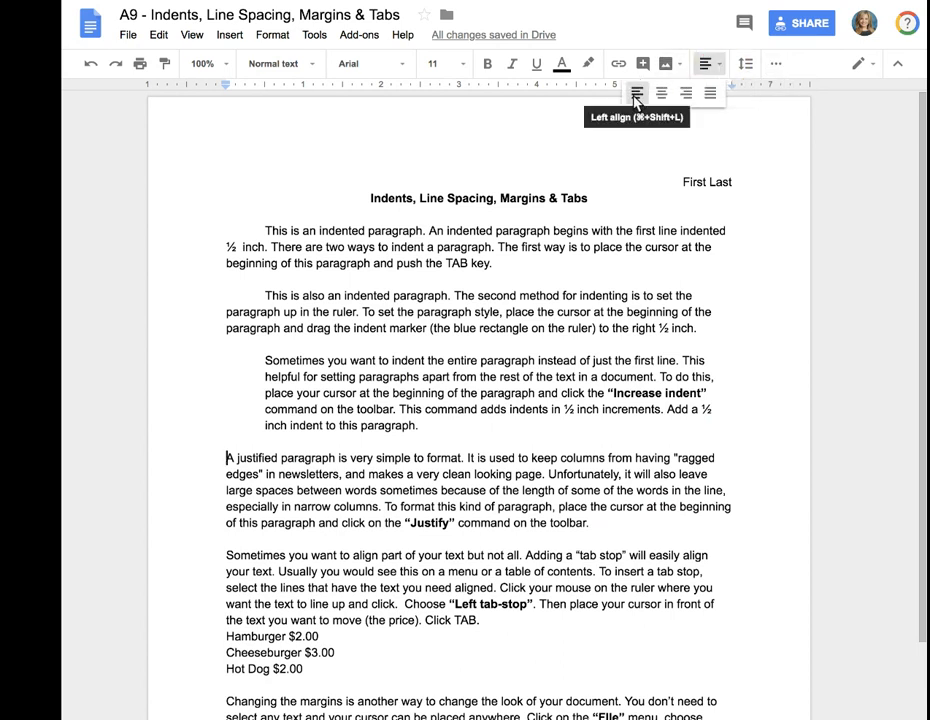
click(724, 66)
click(722, 66)
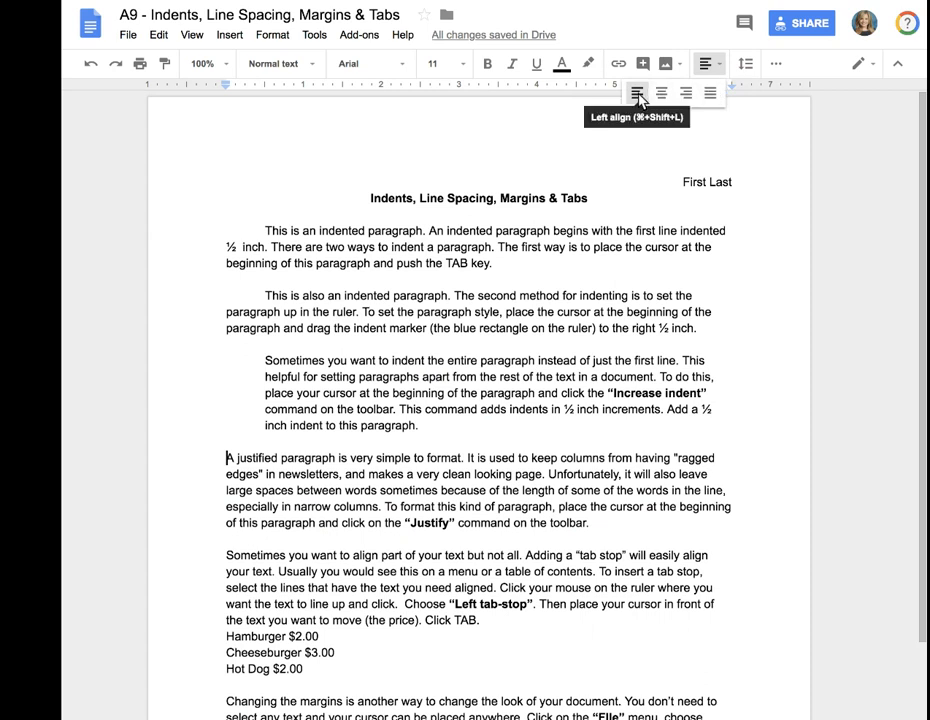
click(707, 99)
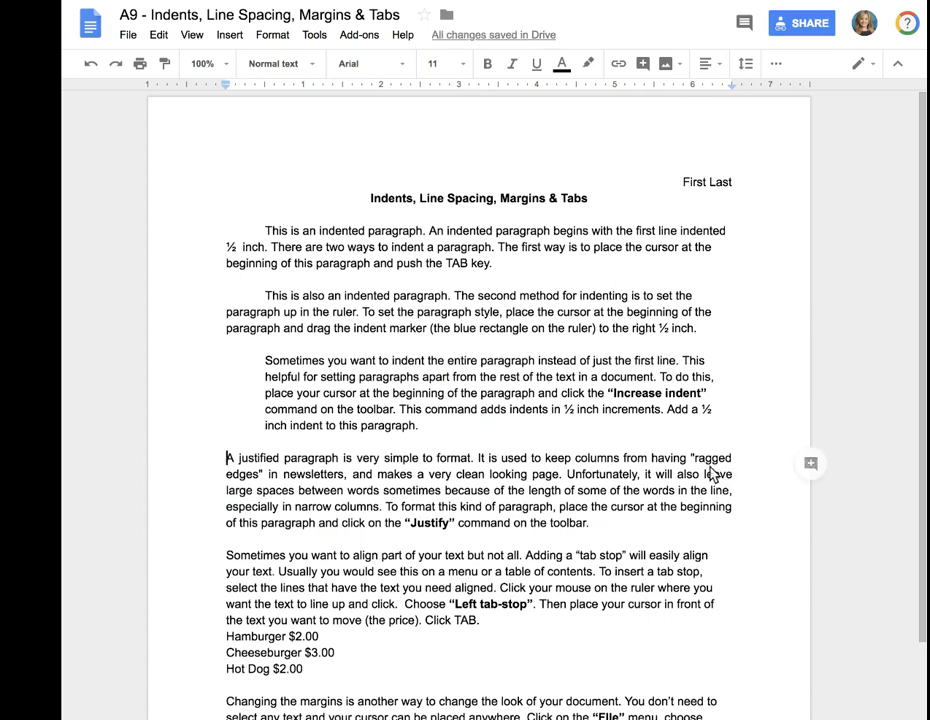
Step: Switch the same paragraph to left alignment for comparison and set it back to justified
click(718, 68)
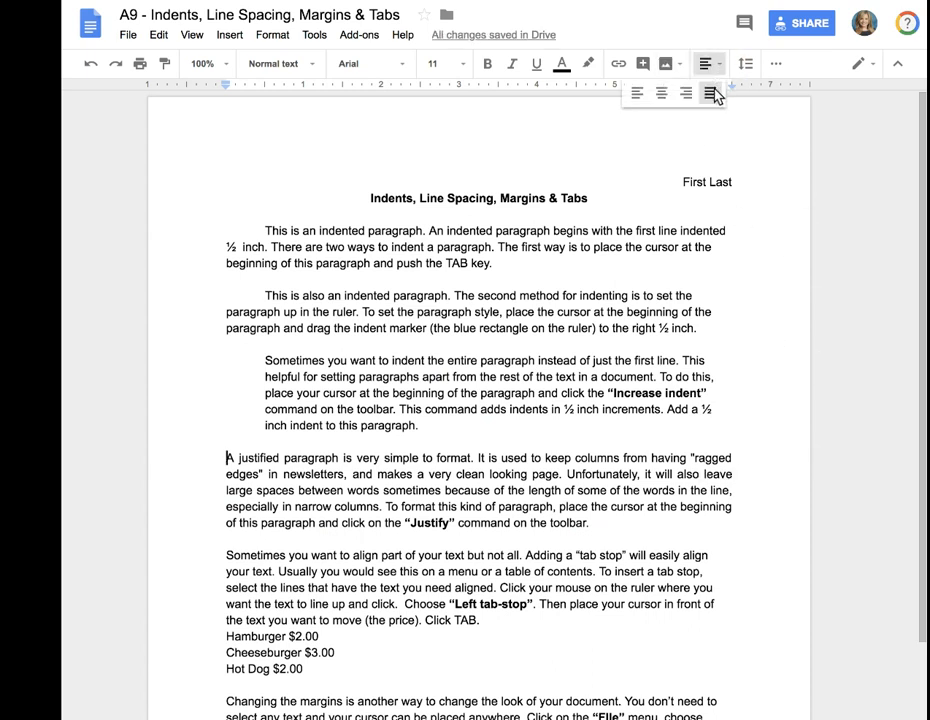
click(715, 92)
click(721, 68)
click(637, 93)
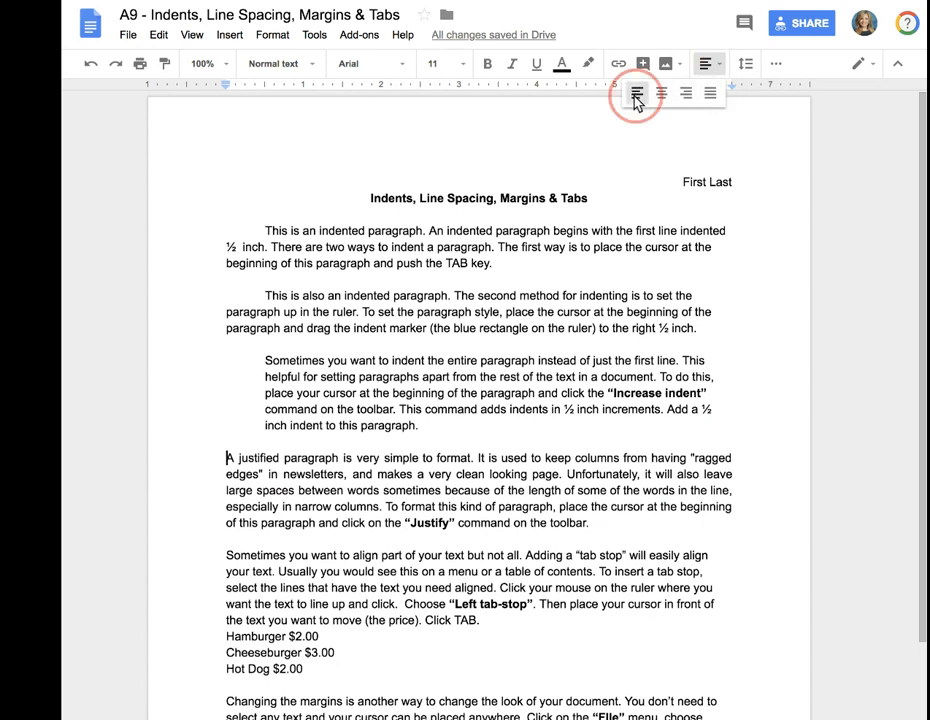
click(718, 66)
click(711, 93)
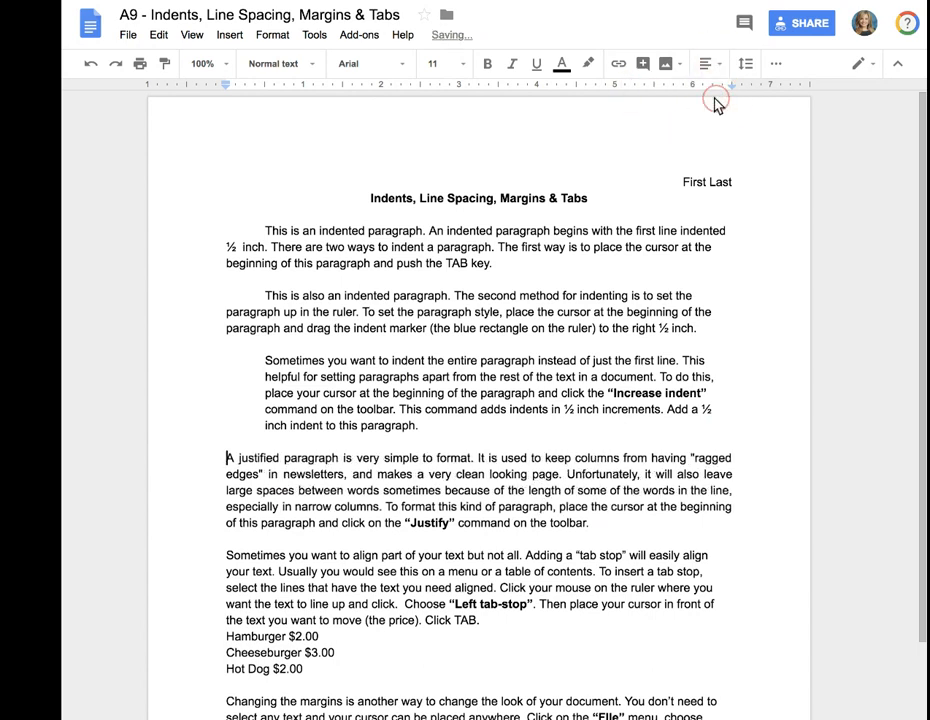
Step: Examine the justified paragraph's note on word spacing and the tab-stop instructions with the three menu lines below them
drag(567, 475, 734, 476)
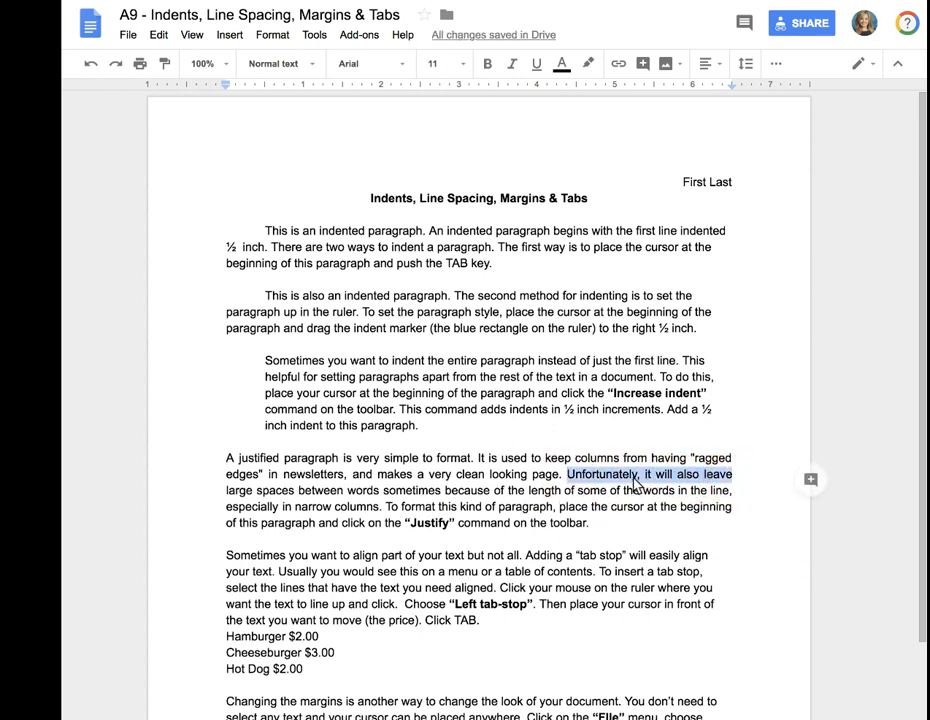
click(733, 478)
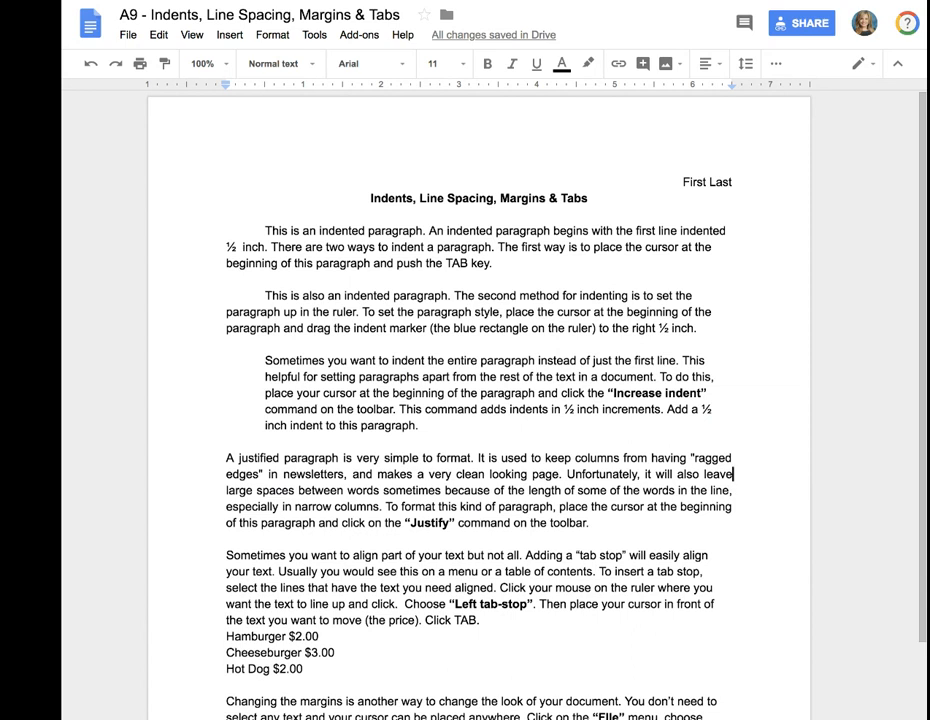
drag(226, 554, 479, 669)
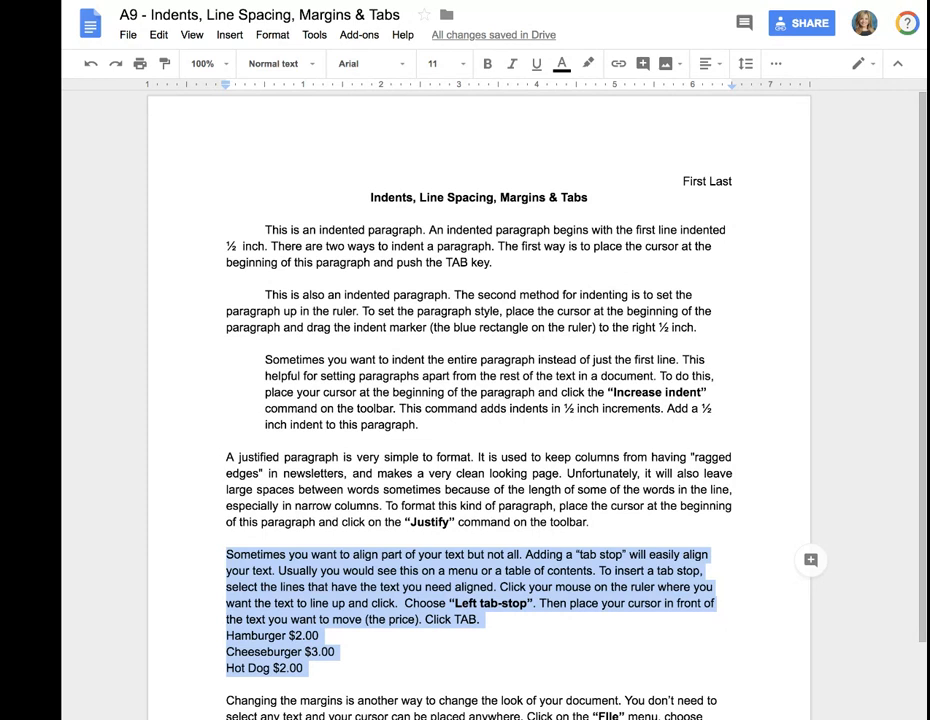
scroll(500, 650, down, 3)
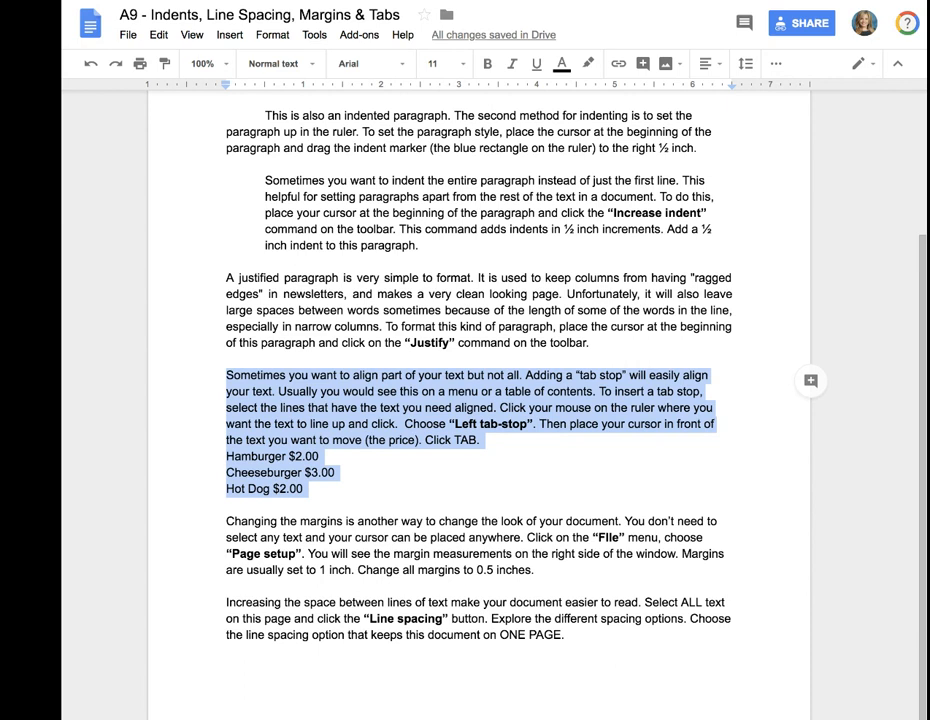
click(307, 472)
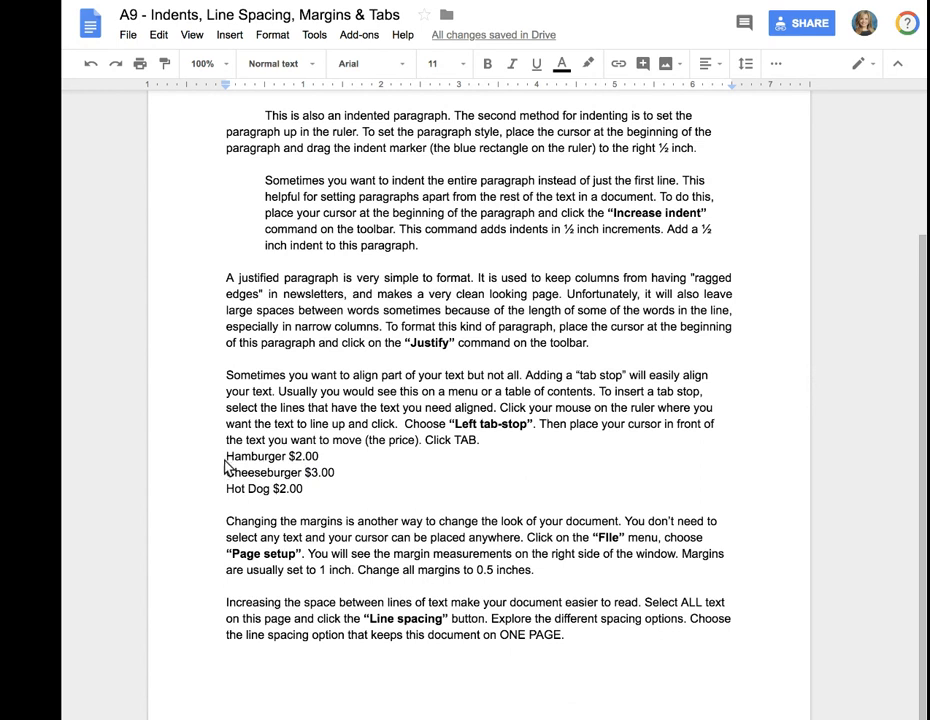
drag(226, 457, 310, 490)
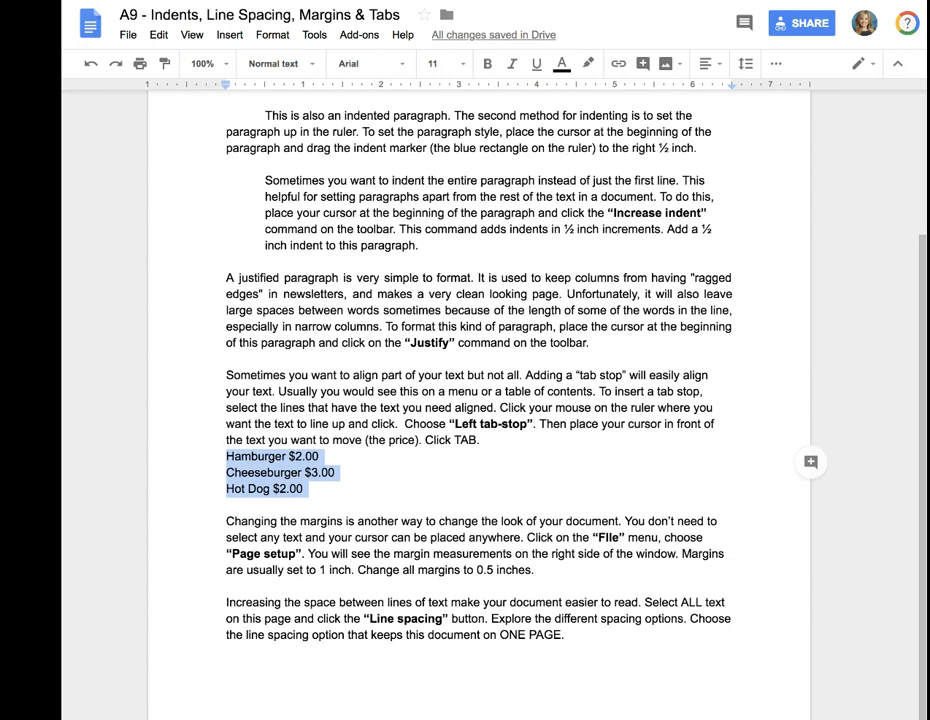
scroll(300, 470, up, 1)
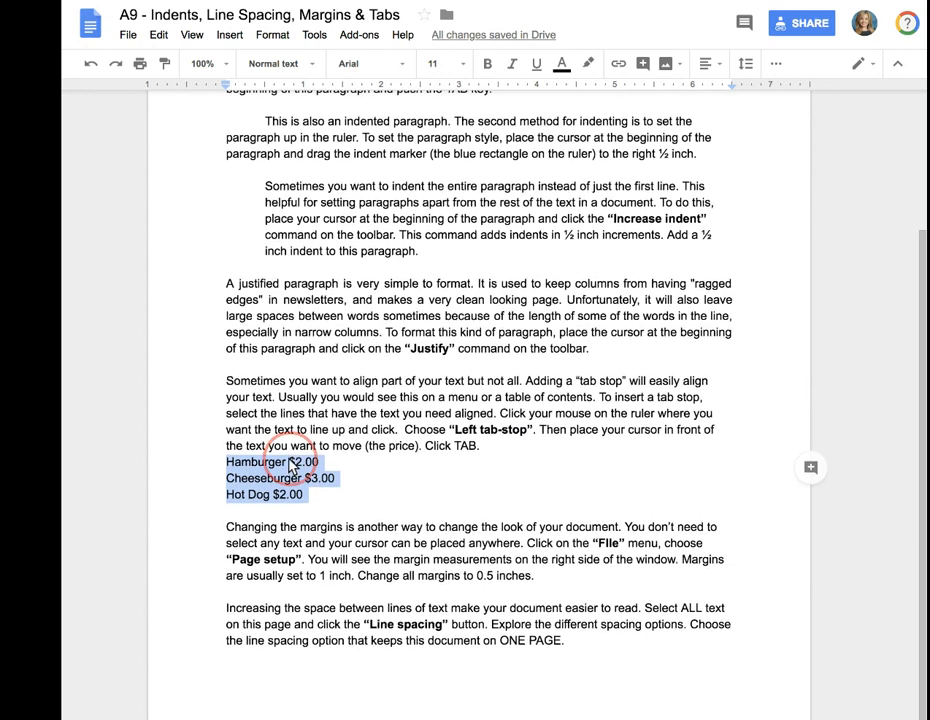
Step: Try to line up the Hamburger, Cheeseburger and Hot Dog prices in one column by inserting tab characters before them
click(291, 465)
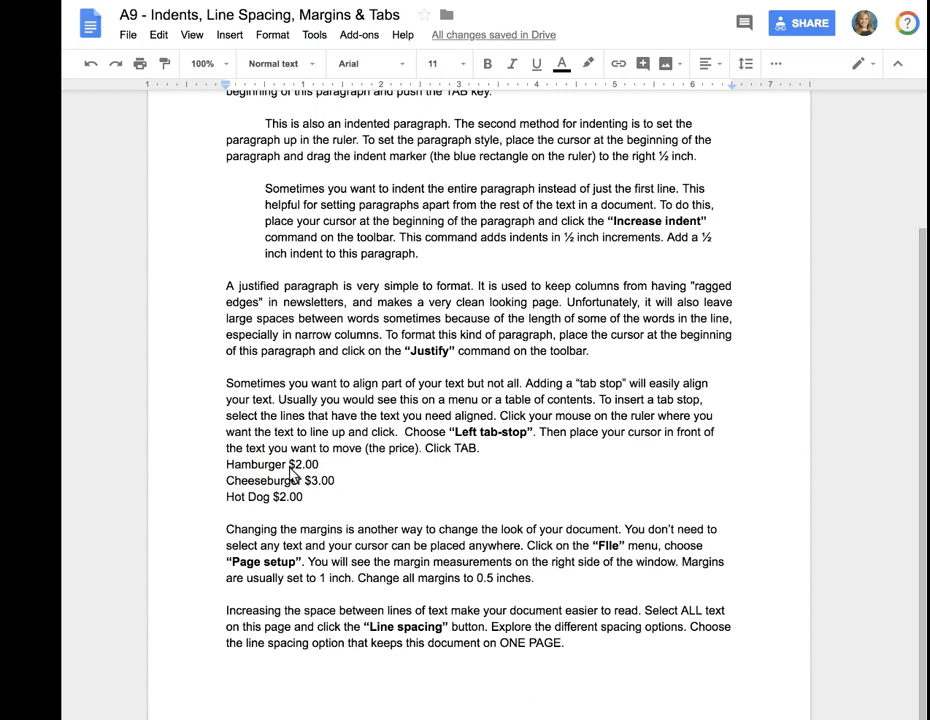
key(Tab)
key(Tab)
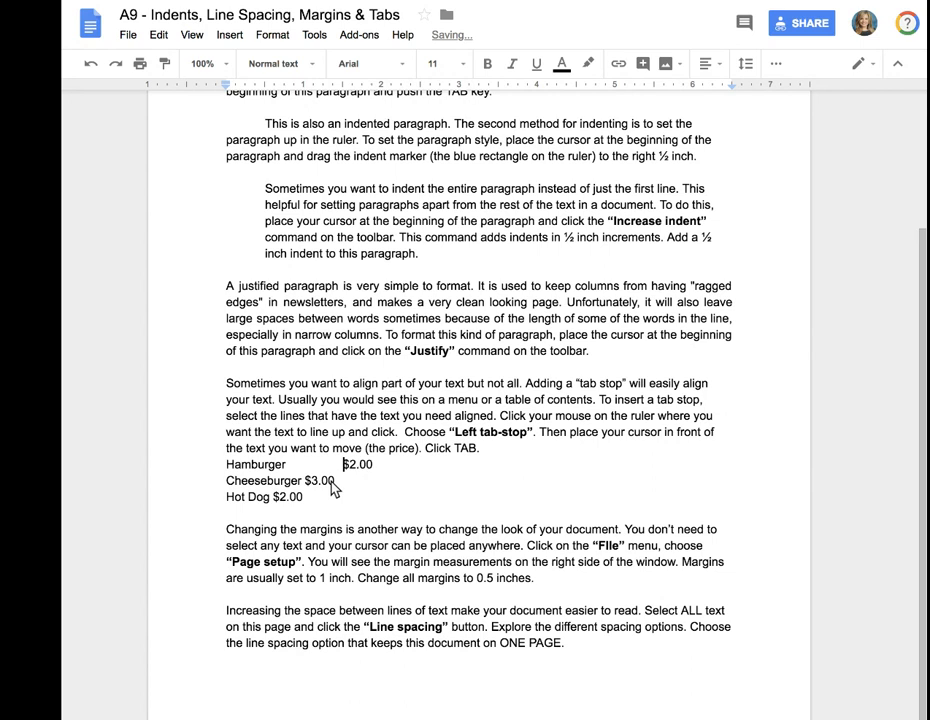
key(Tab)
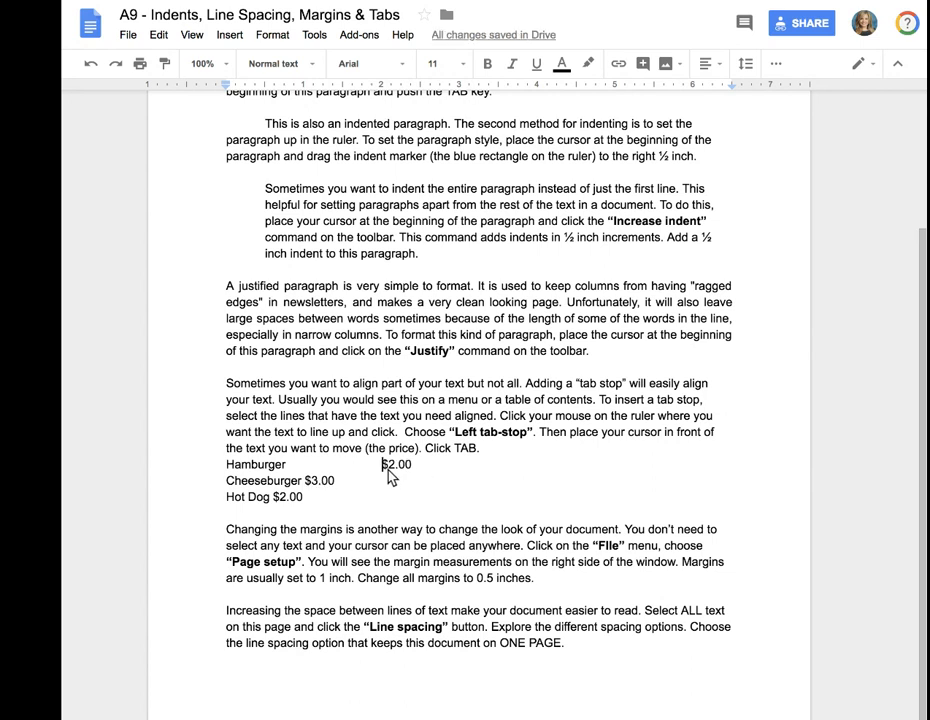
key(BackSpace)
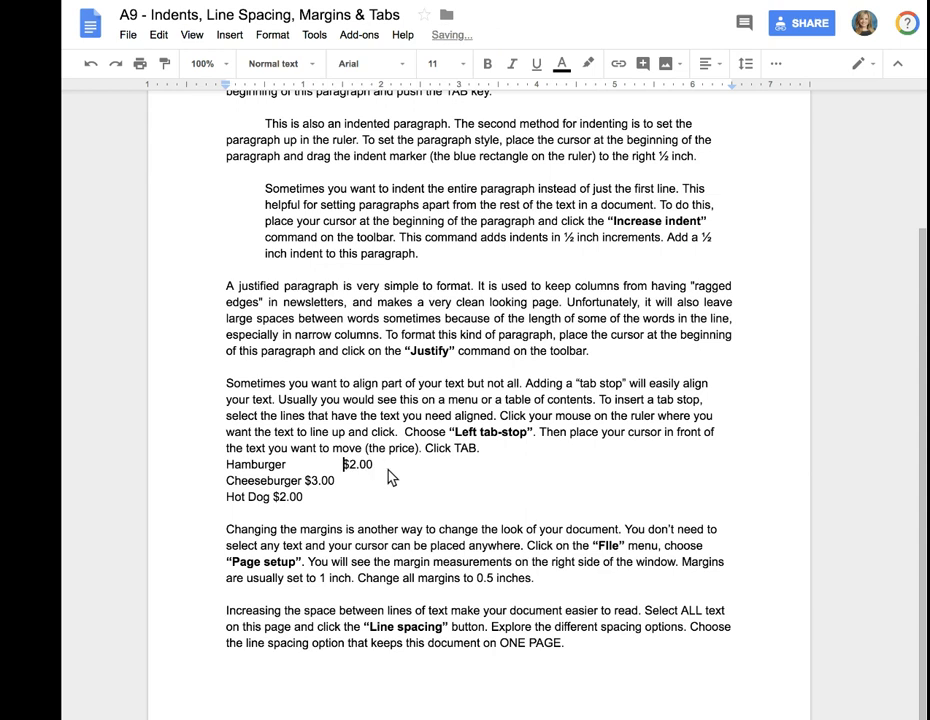
click(305, 482)
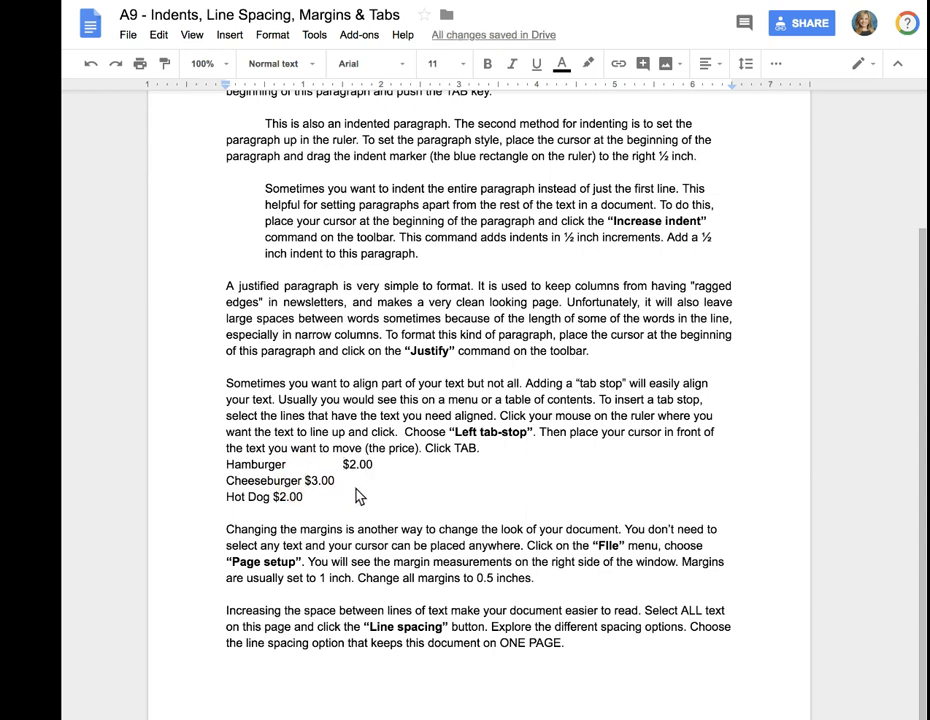
key(Tab)
click(274, 498)
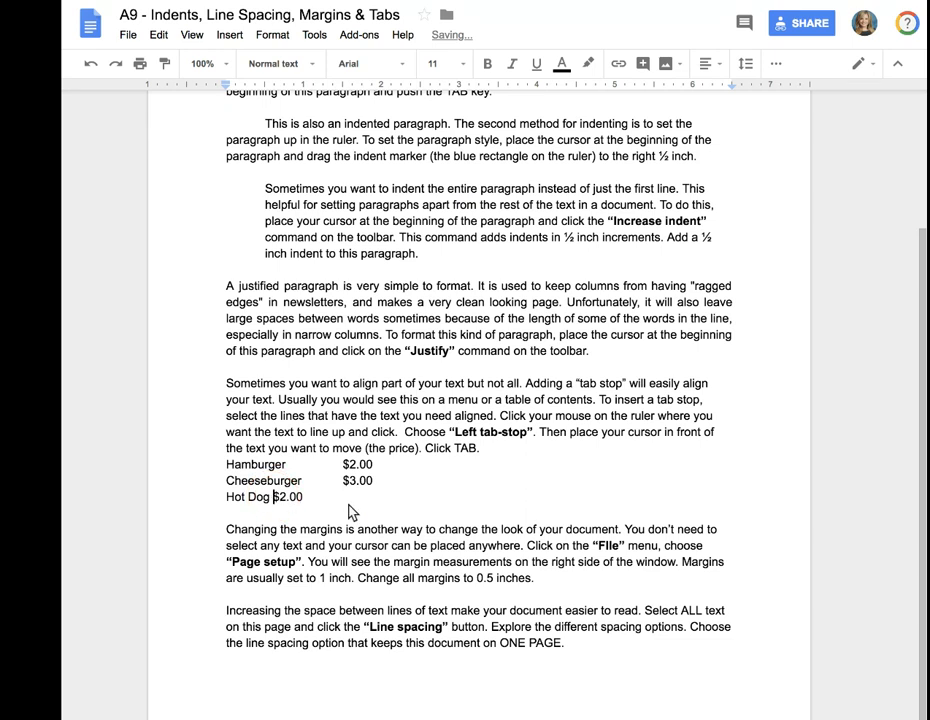
key(Tab)
key(Tab)
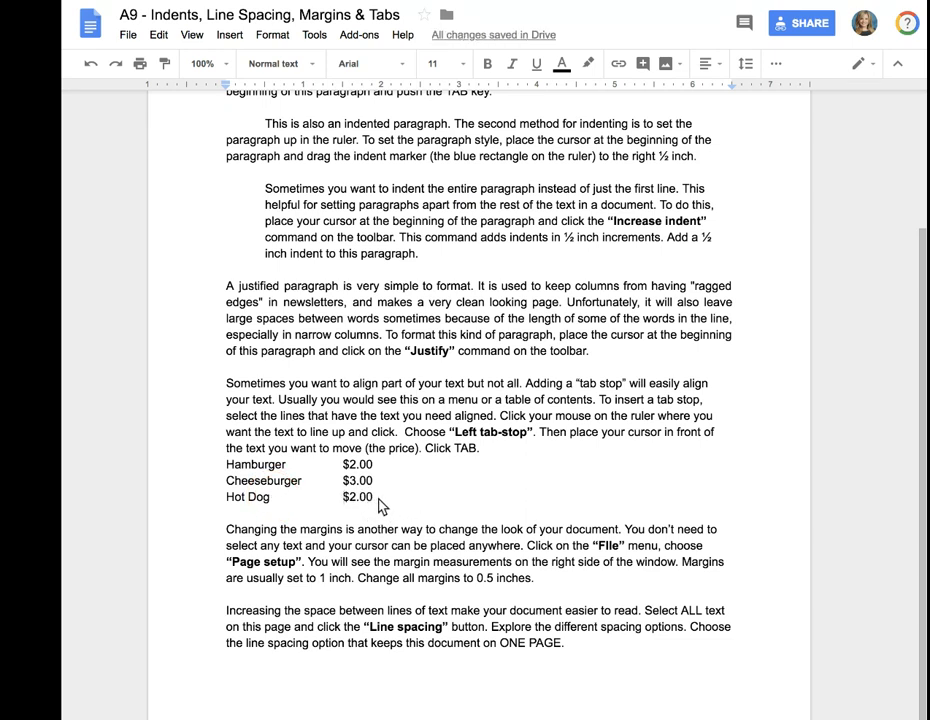
Step: Remove the tabs before the Hamburger and Cheeseburger prices and insert them again to realign both with the Hot Dog price
drag(375, 499, 228, 471)
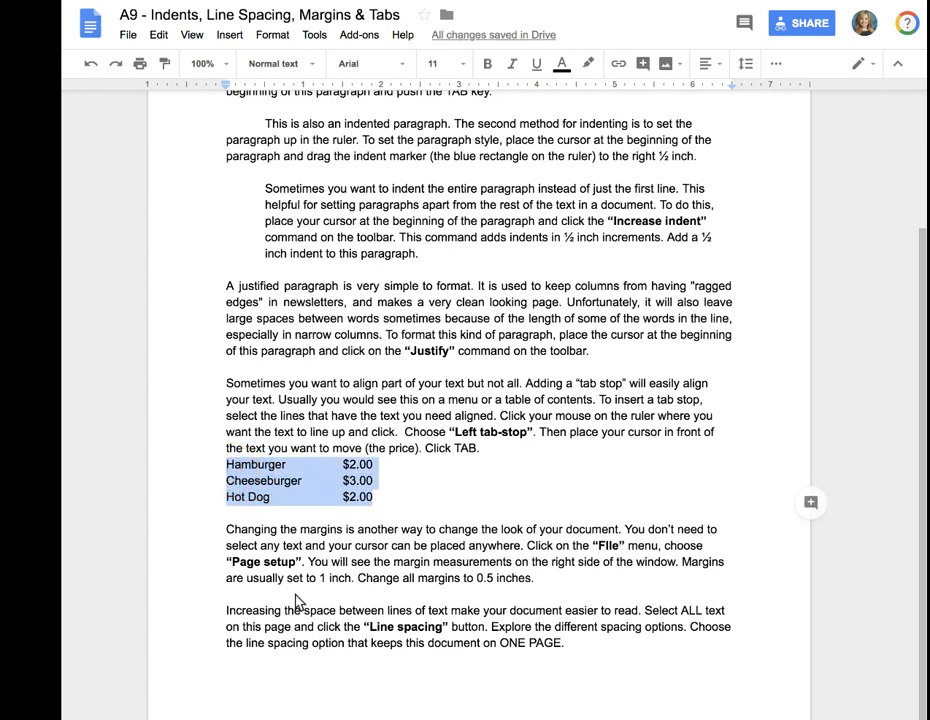
click(336, 467)
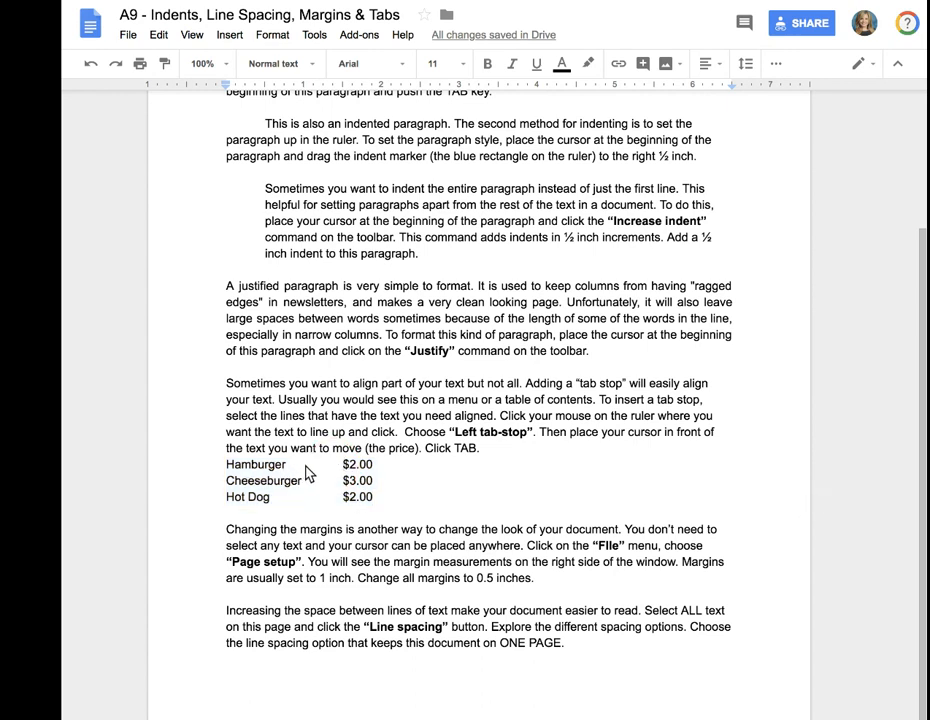
click(306, 468)
drag(341, 467, 286, 474)
key(BackSpace)
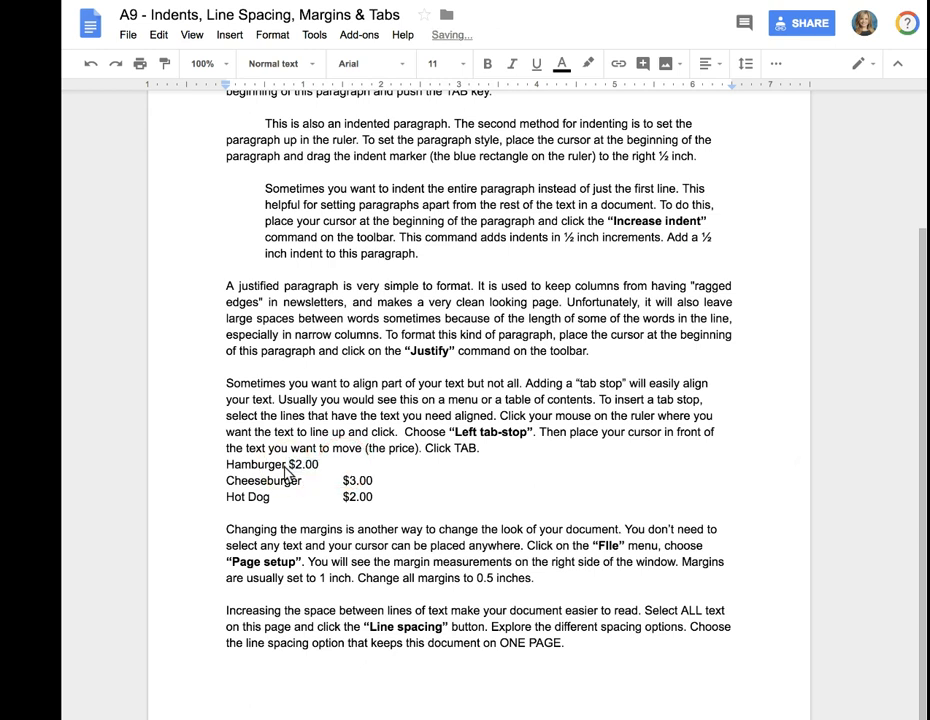
scroll(286, 474, up, 3)
key(Tab)
scroll(337, 515, down, 2)
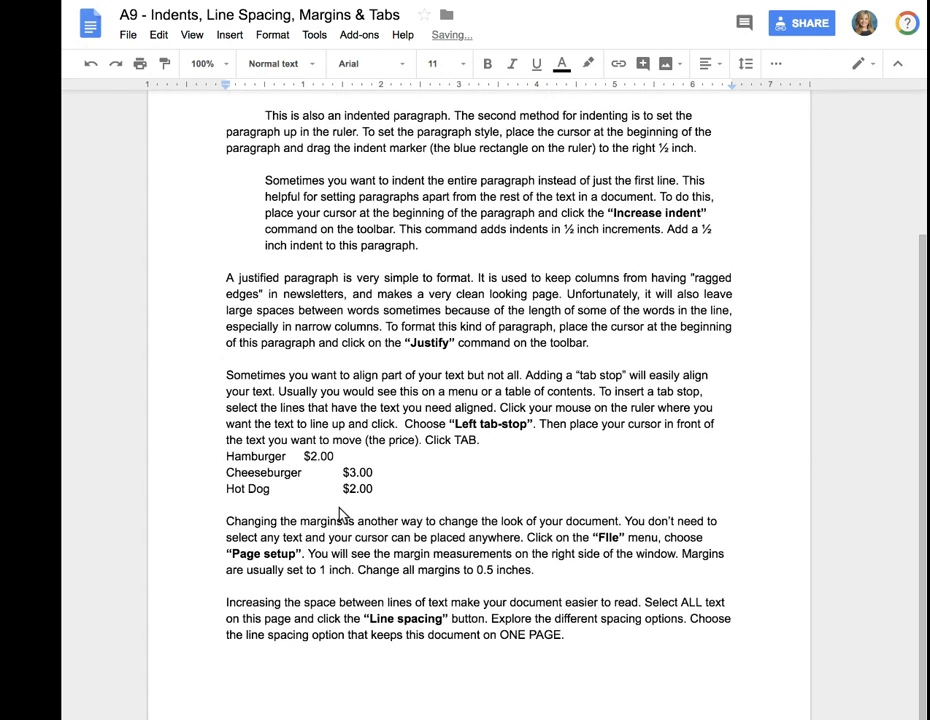
key(Tab)
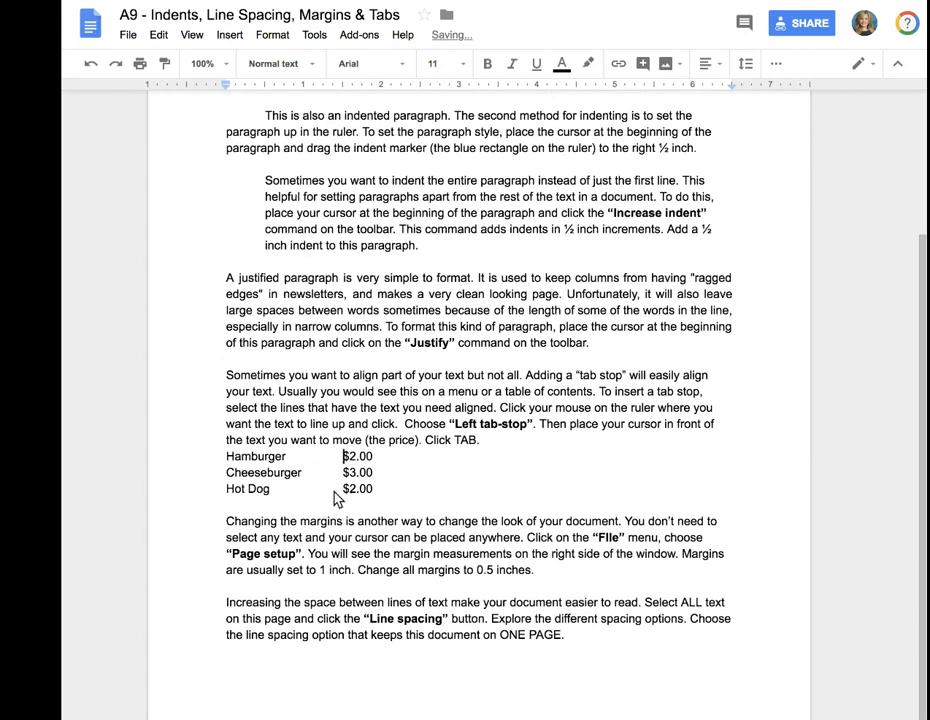
click(340, 472)
key(BackSpace)
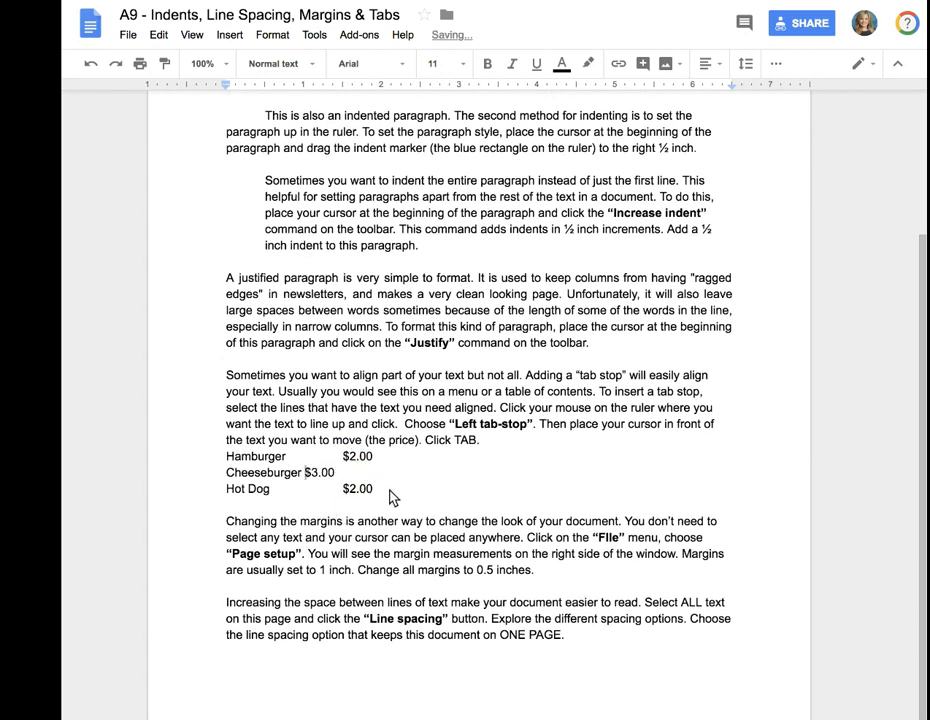
key(Tab)
Step: Try font size 18 on the three menu lines and realign the Hot Dog price with one more tab
drag(378, 498, 228, 456)
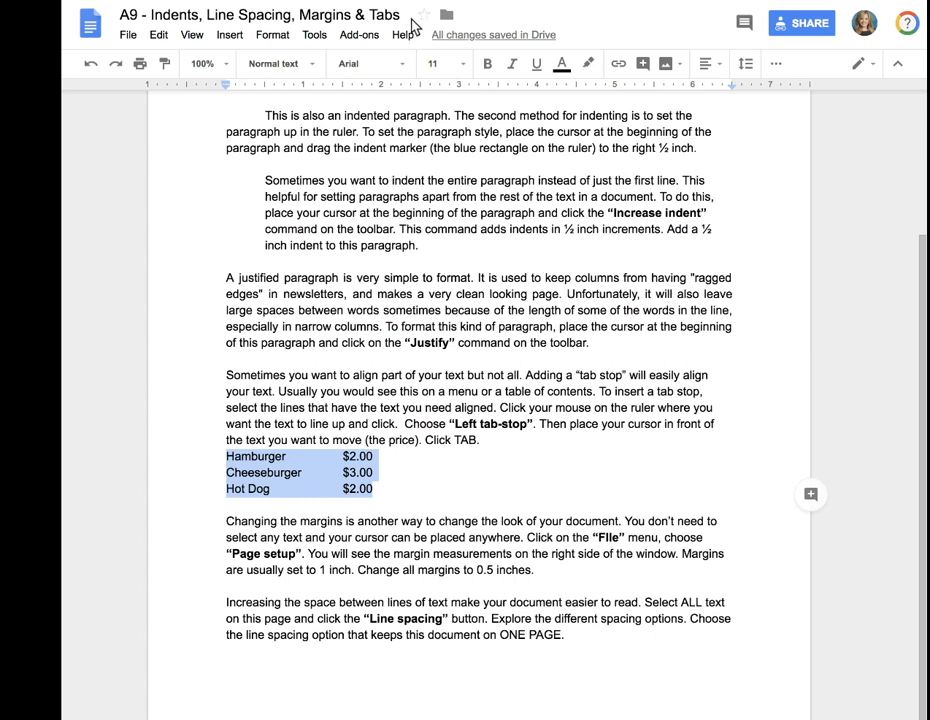
click(462, 64)
click(452, 222)
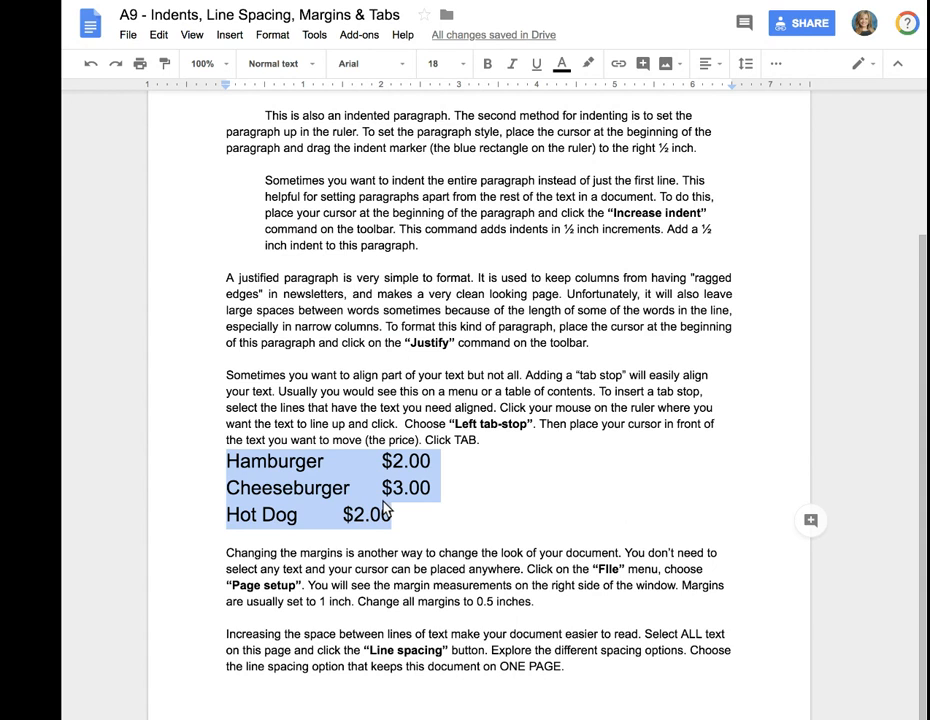
click(344, 515)
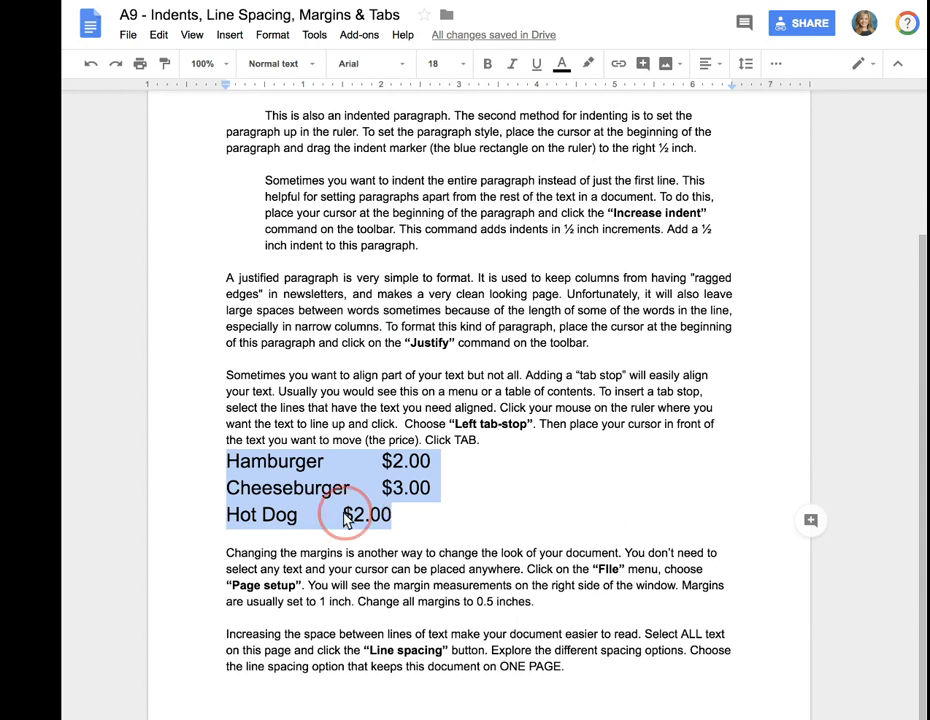
key(Tab)
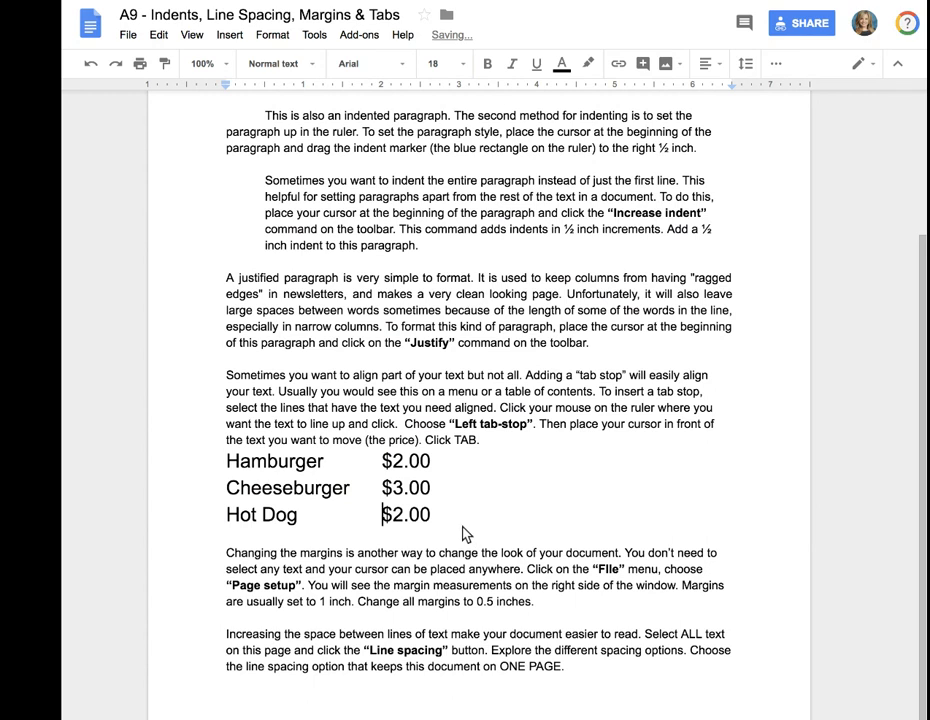
Step: Set the font size of the Hamburger, Cheeseburger and Hot Dog lines to 12
drag(405, 516, 442, 518)
drag(228, 465, 442, 527)
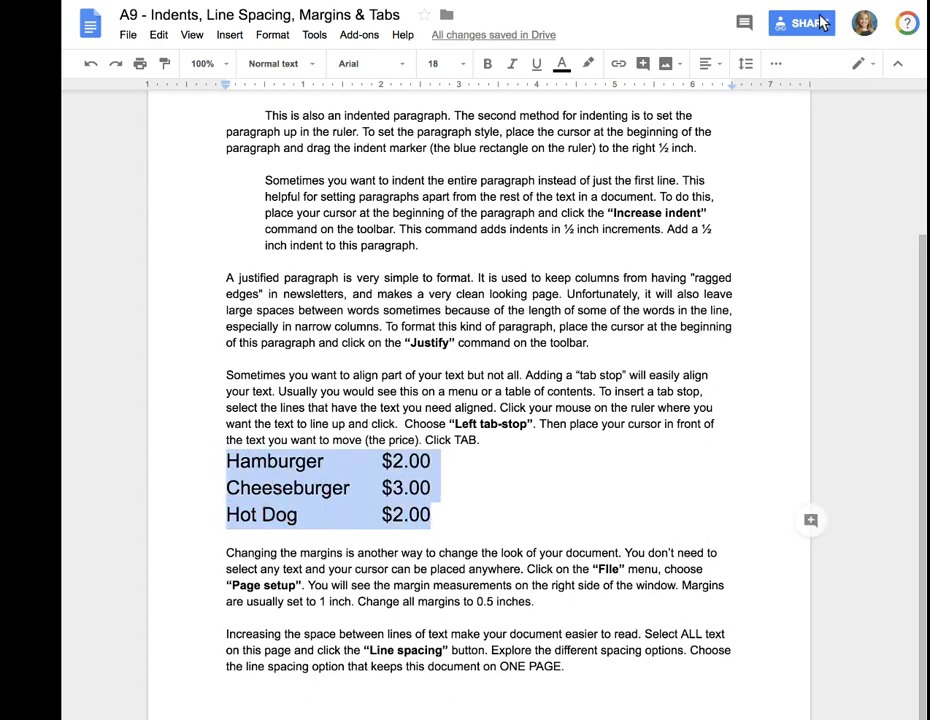
click(454, 63)
click(446, 179)
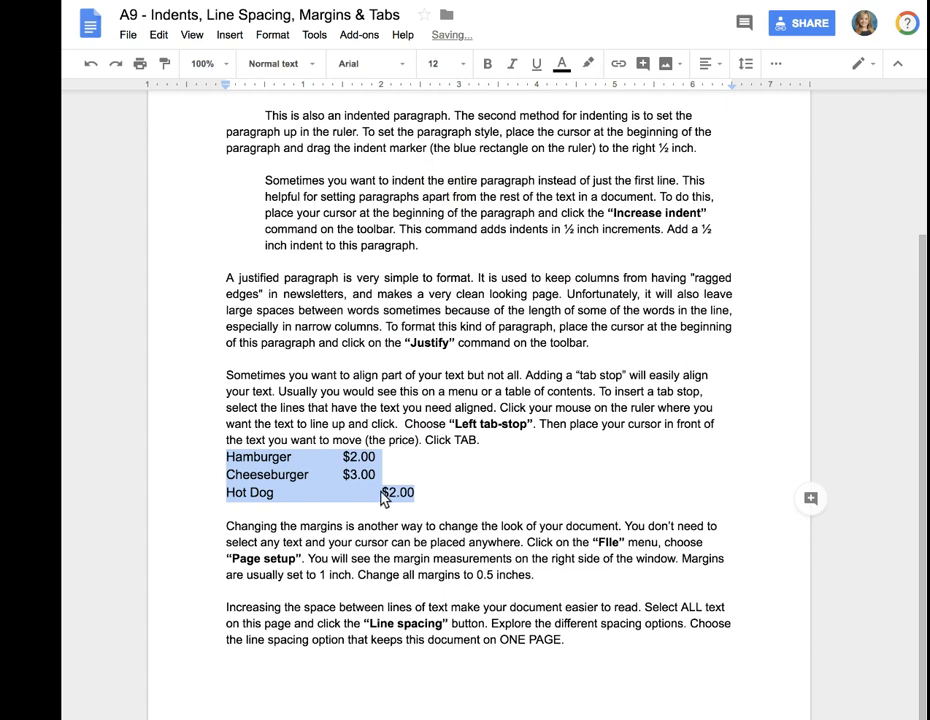
Step: Delete the tabs before all three prices so only a single space separates each item from its price
click(383, 495)
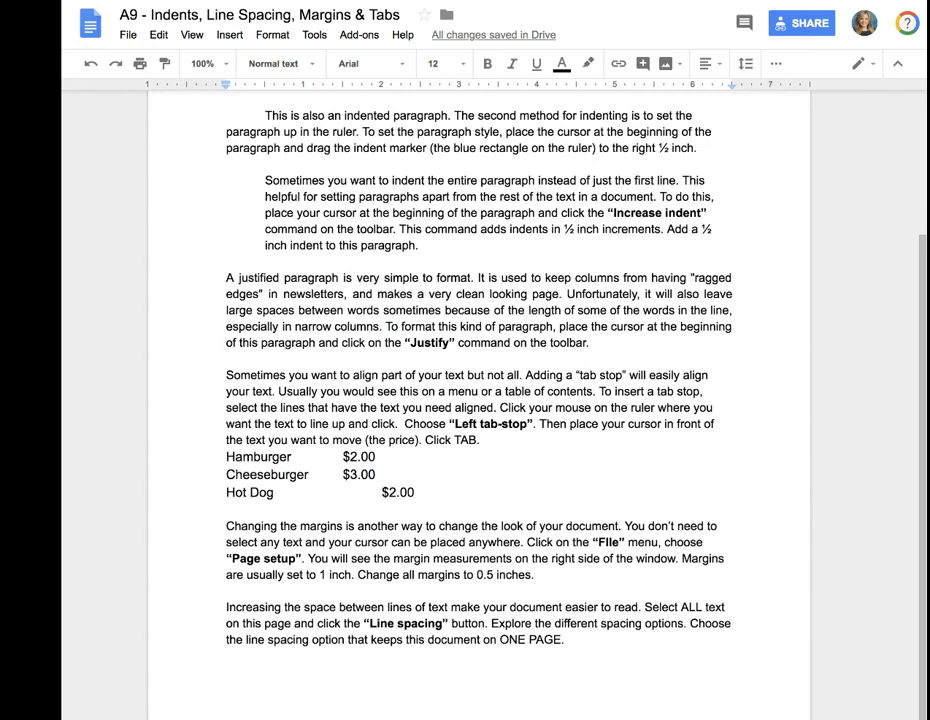
key(BackSpace)
key(BackSpace)
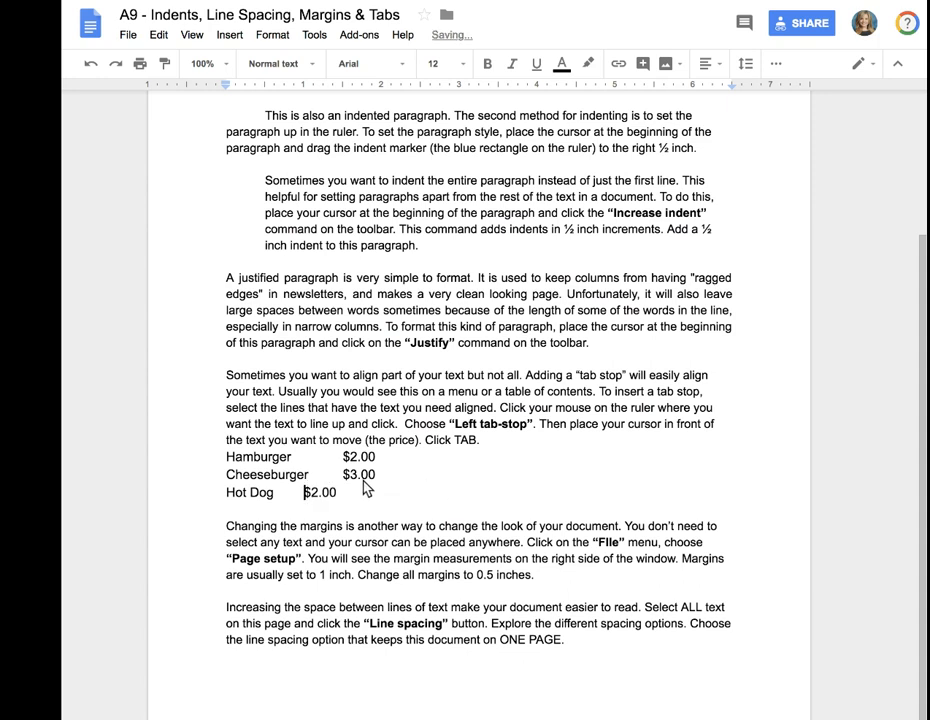
click(343, 476)
key(BackSpace)
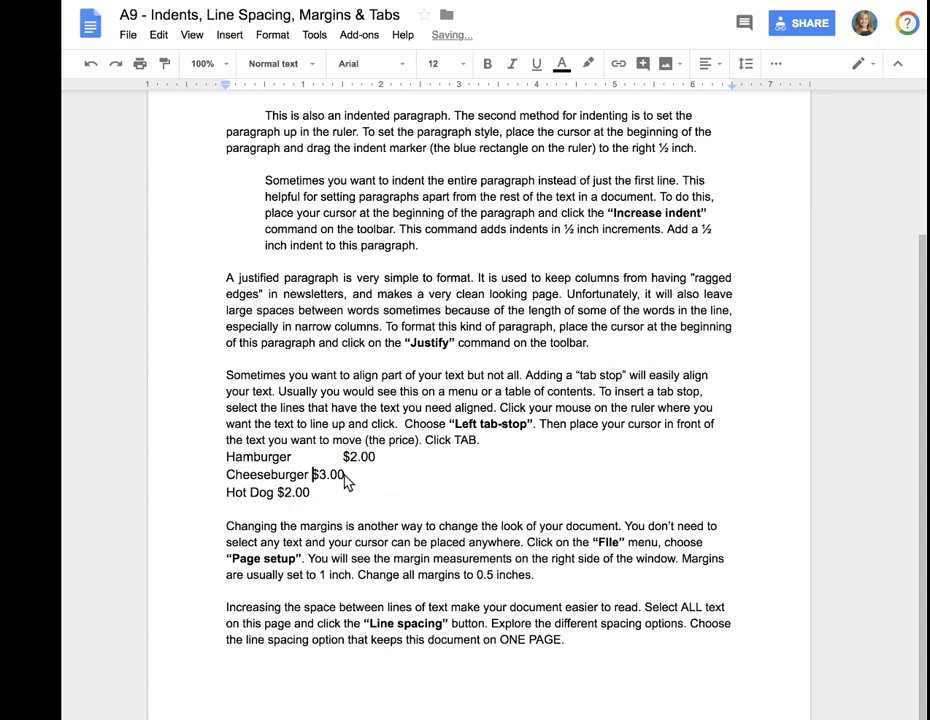
click(343, 458)
key(BackSpace)
key(BackSpace)
key(BackSpace)
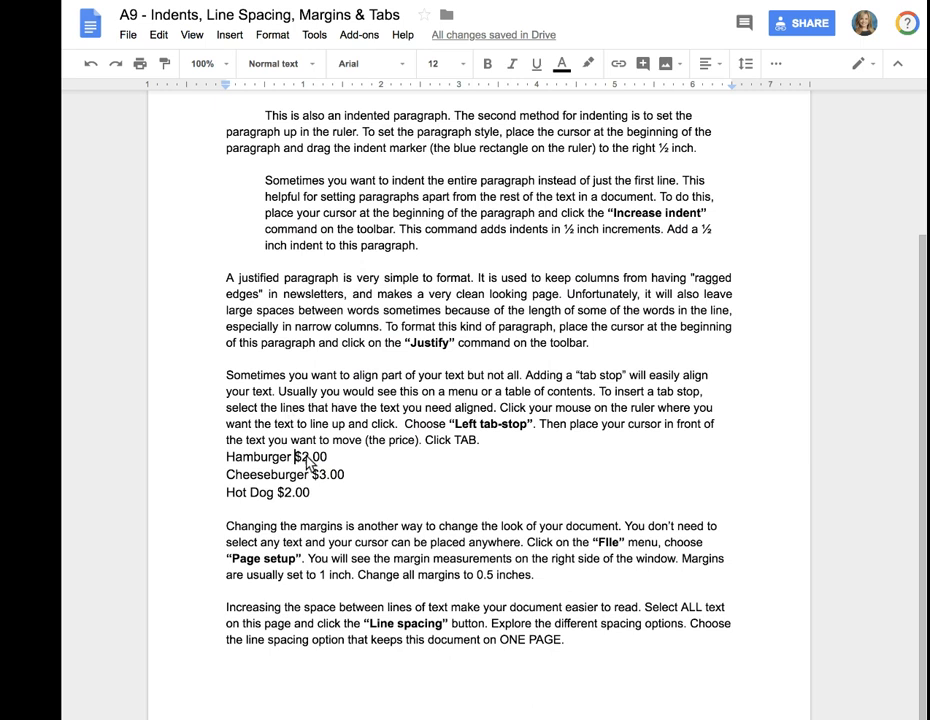
Step: Add a left tab-stop at 3 inches on the ruler for the Hamburger, Cheeseburger and Hot Dog lines
drag(228, 457, 314, 494)
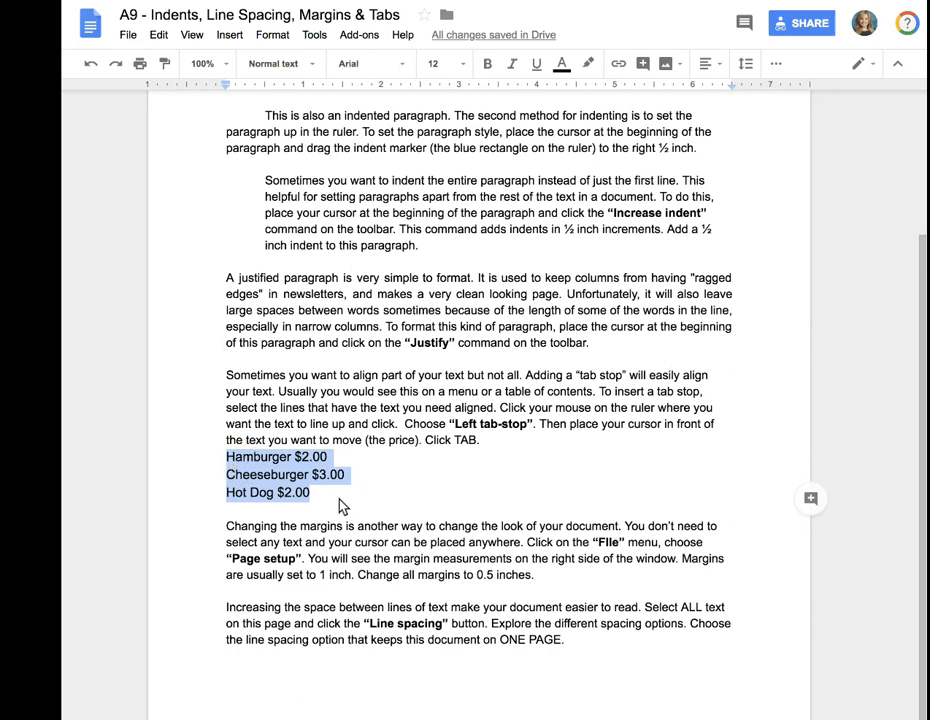
click(301, 492)
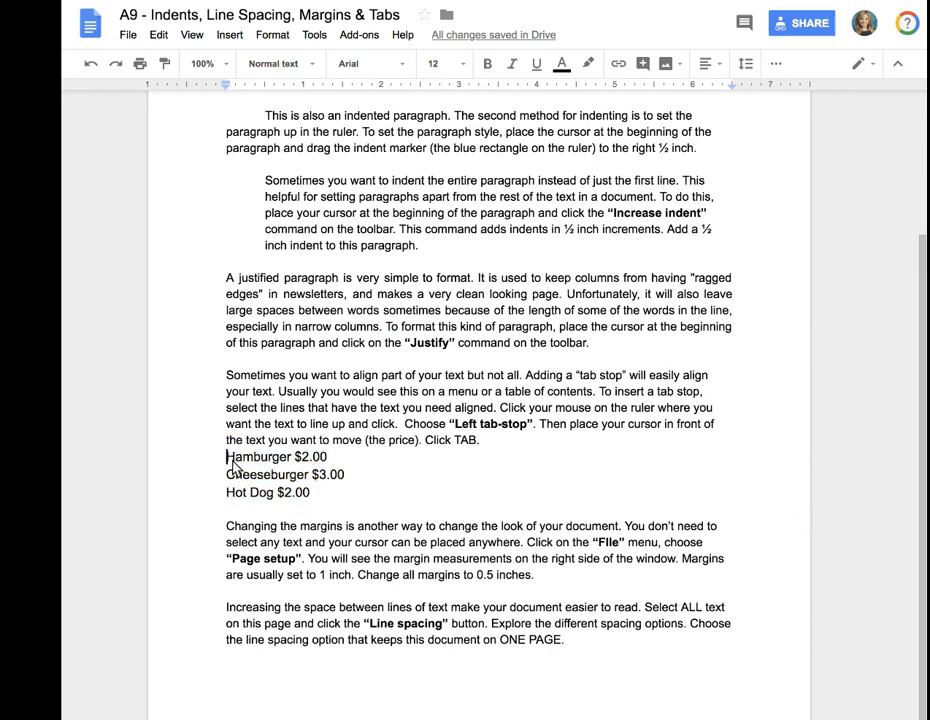
drag(229, 459, 310, 492)
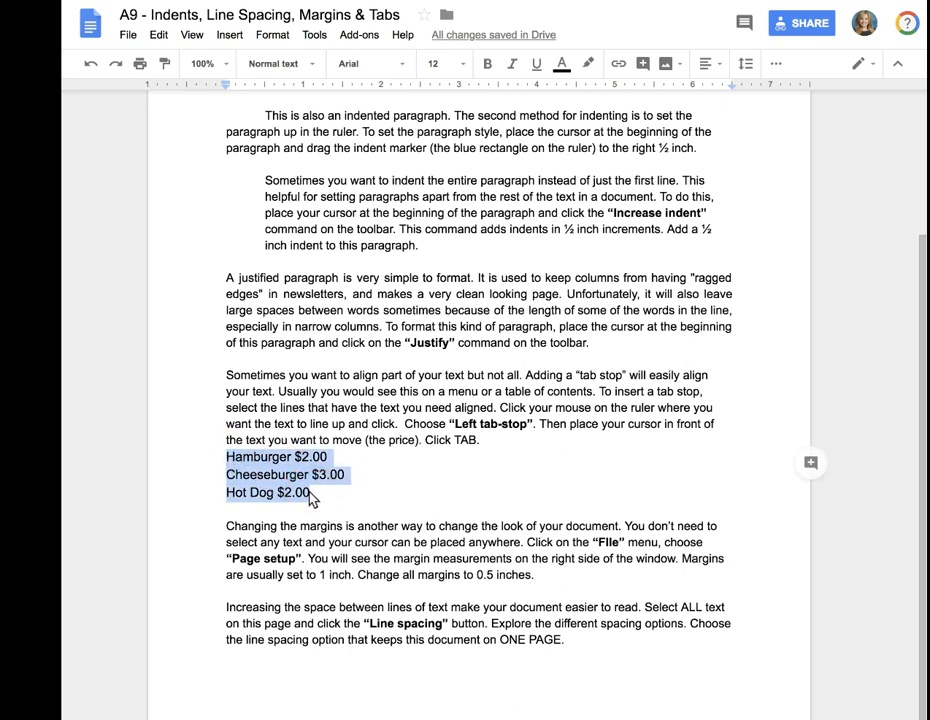
scroll(320, 400, up, 3)
scroll(380, 430, down, 3)
click(460, 86)
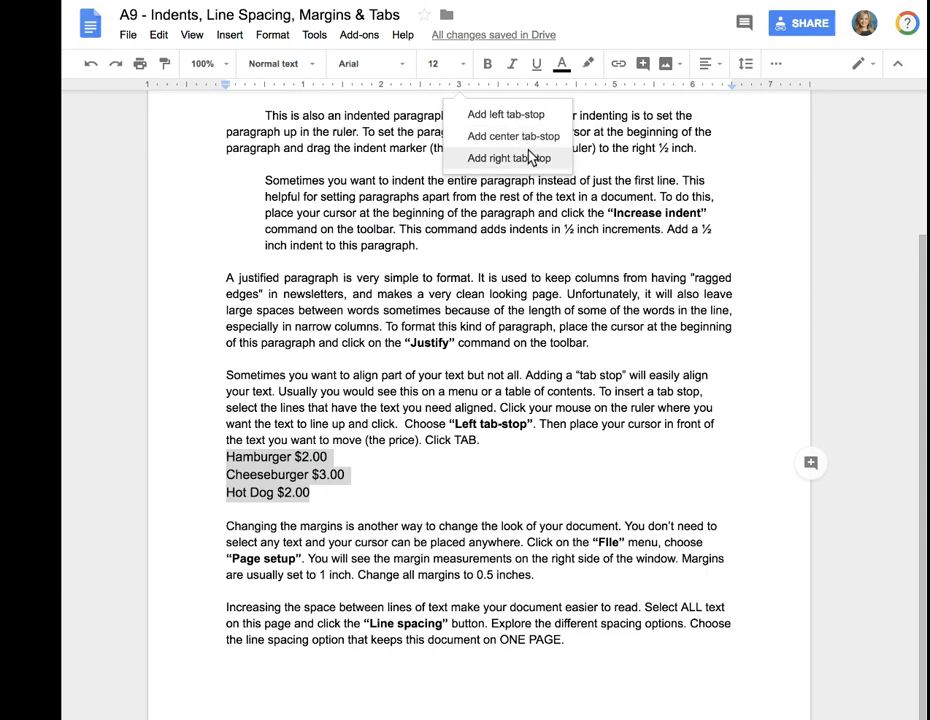
click(476, 120)
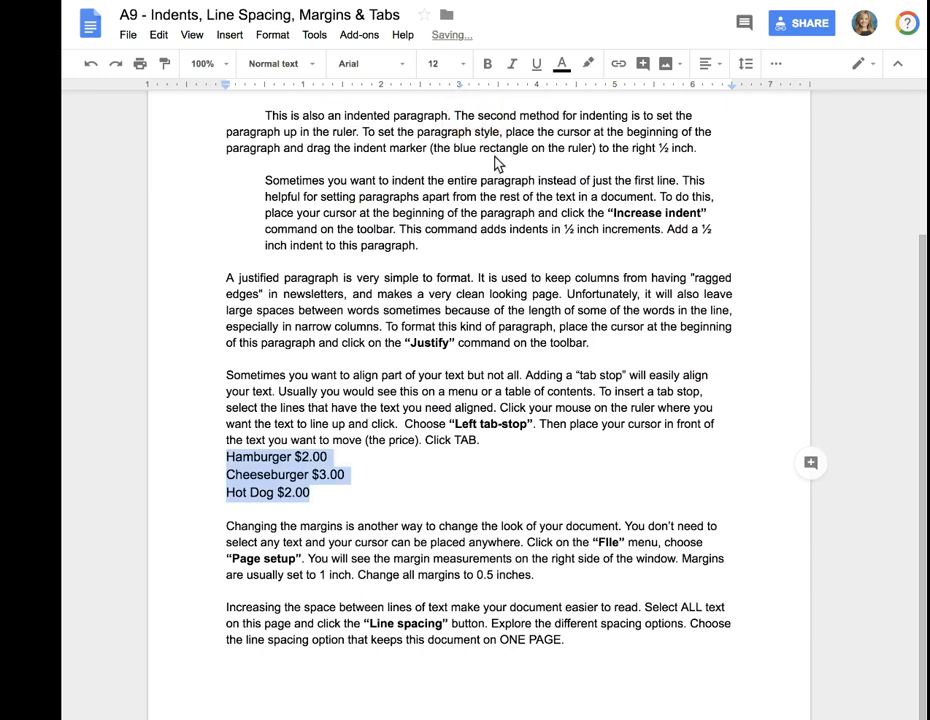
click(461, 91)
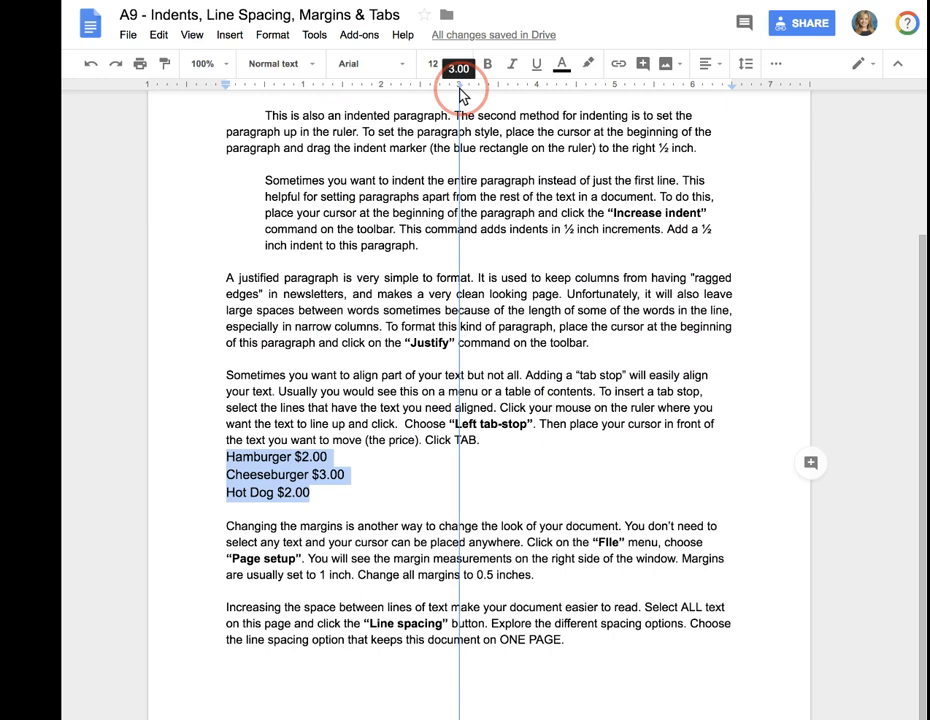
click(461, 91)
click(390, 397)
click(389, 410)
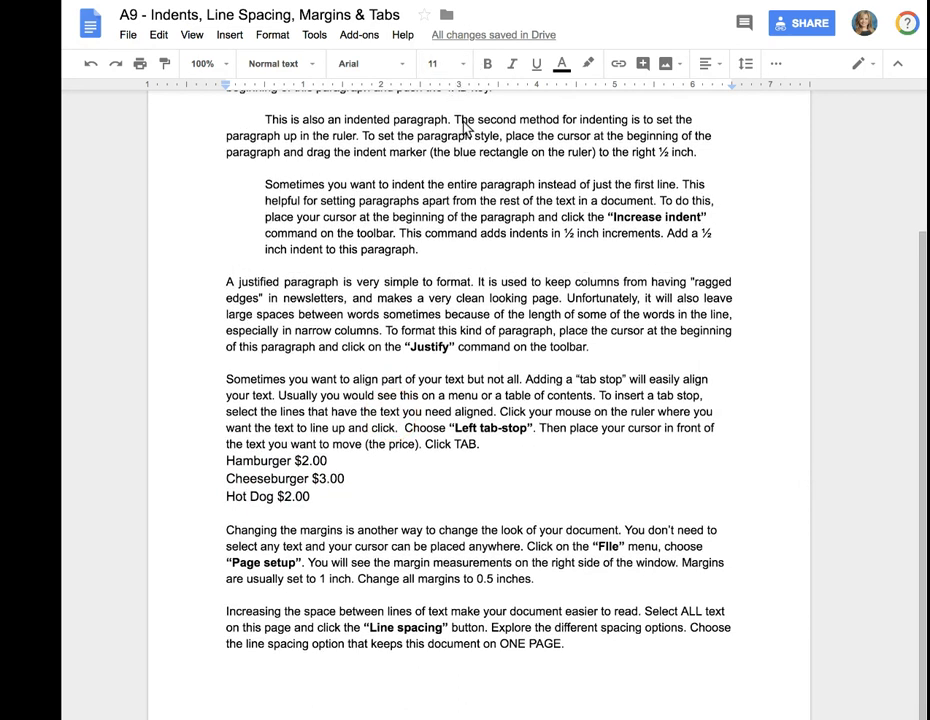
Step: Insert one tab before each of the Hamburger, Cheeseburger and Hot Dog prices to align them at the 3-inch tab stop
click(338, 468)
click(338, 480)
click(319, 525)
click(306, 479)
click(295, 462)
key(Tab)
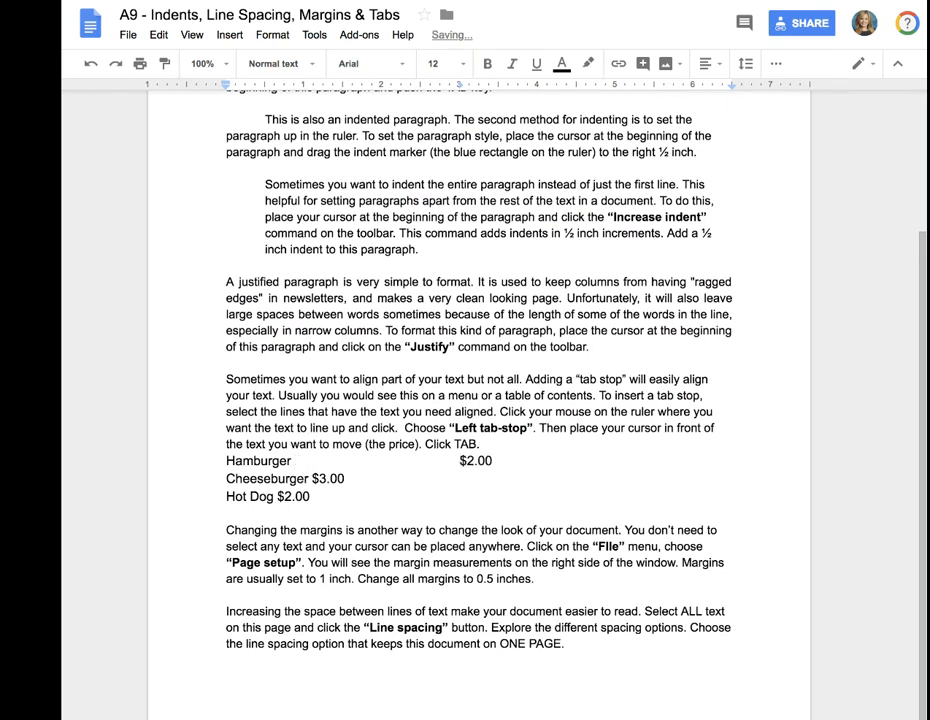
click(311, 479)
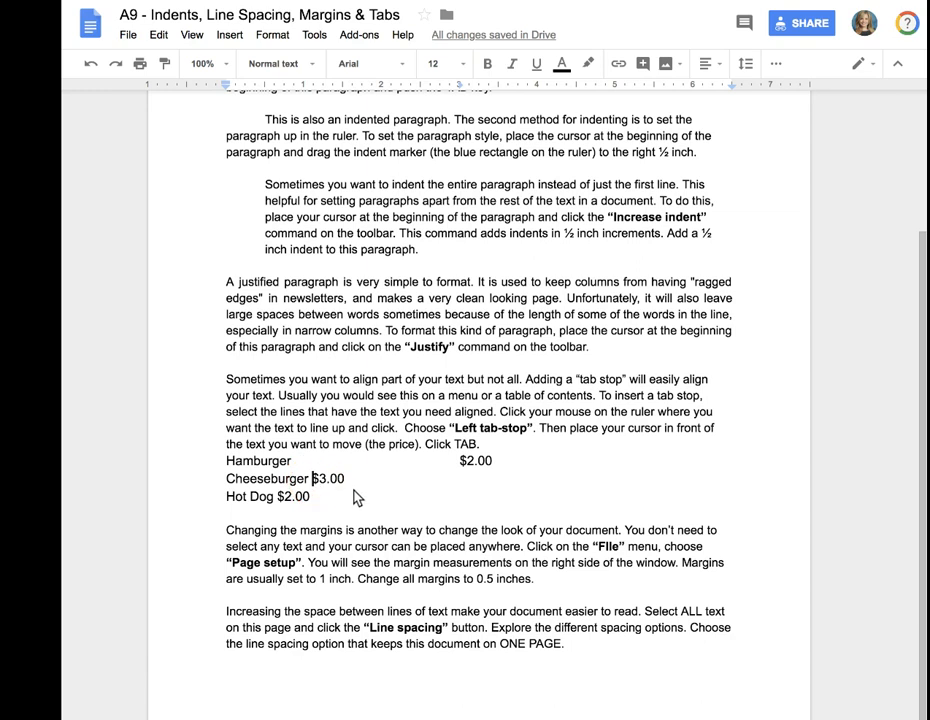
key(Tab)
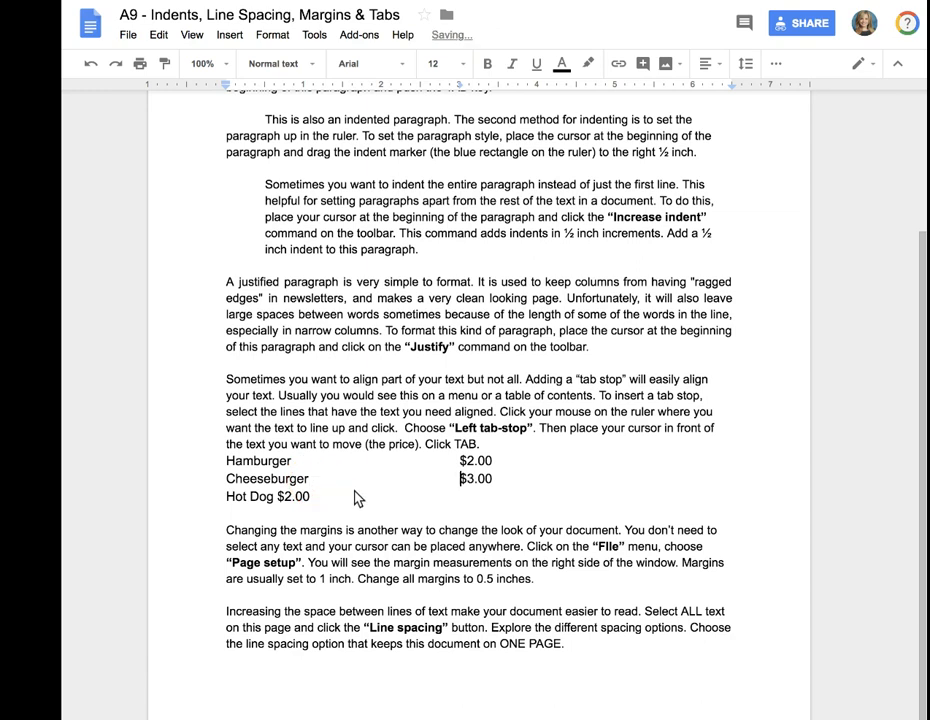
click(280, 498)
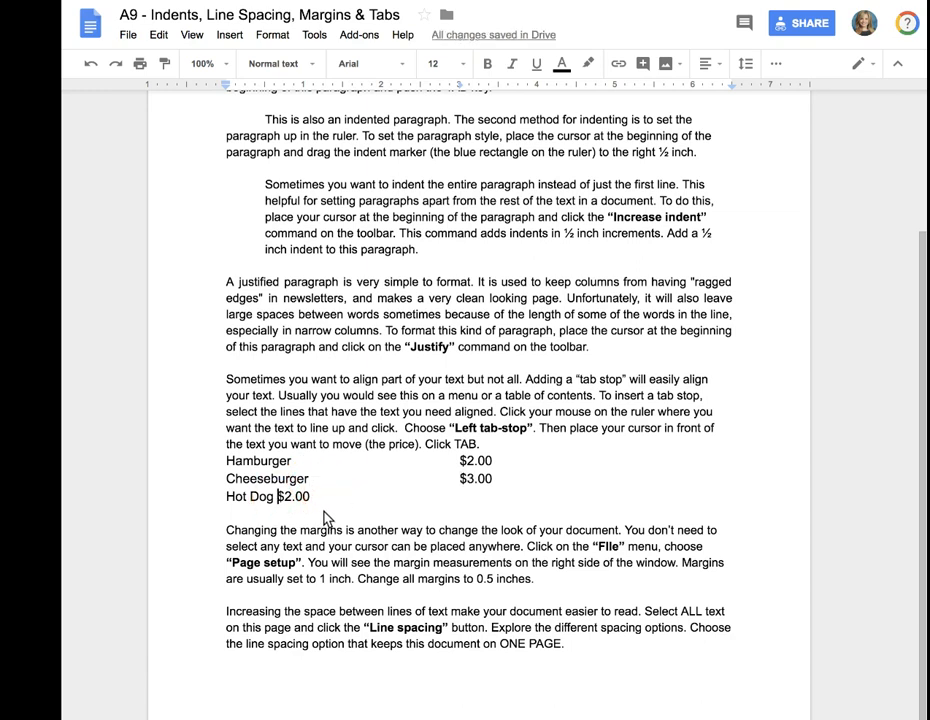
key(Tab)
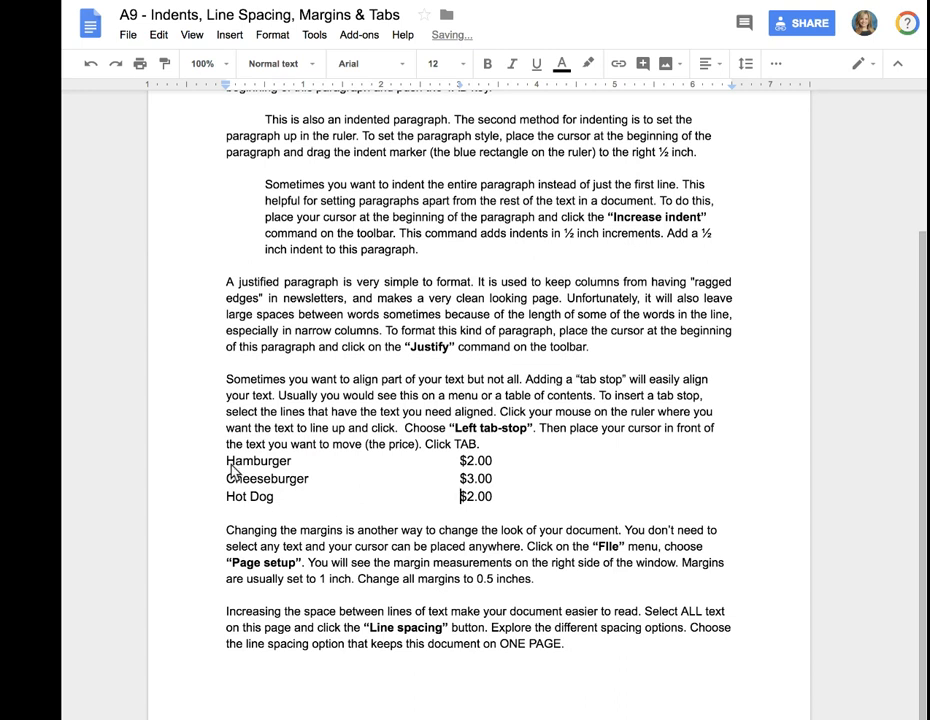
Step: Set the font size of the Hamburger, Cheeseburger and Hot Dog lines to 18
drag(229, 465, 492, 495)
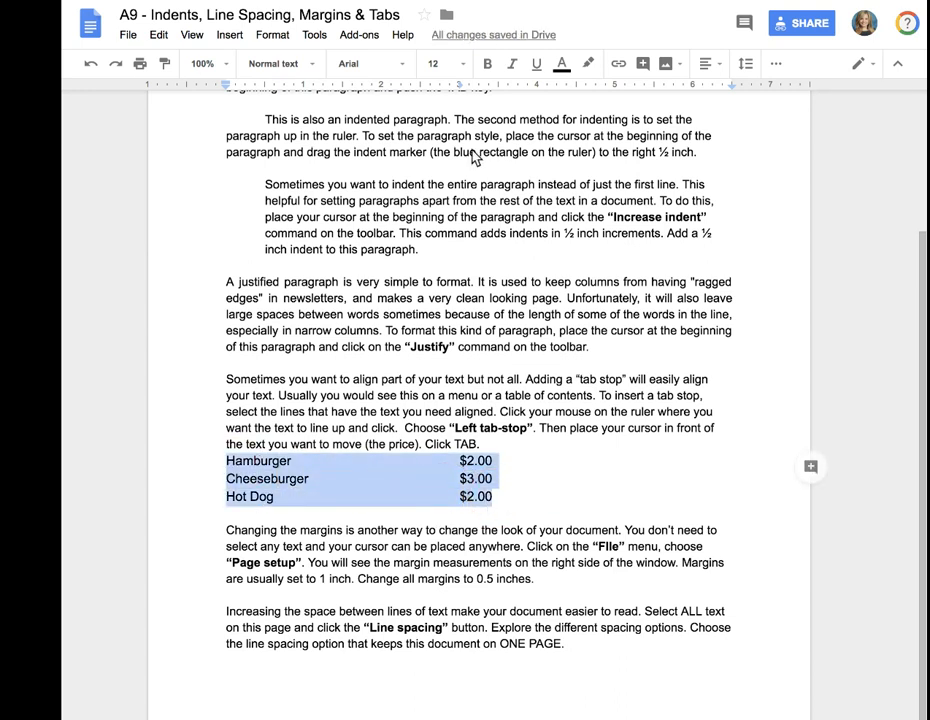
click(460, 64)
click(448, 225)
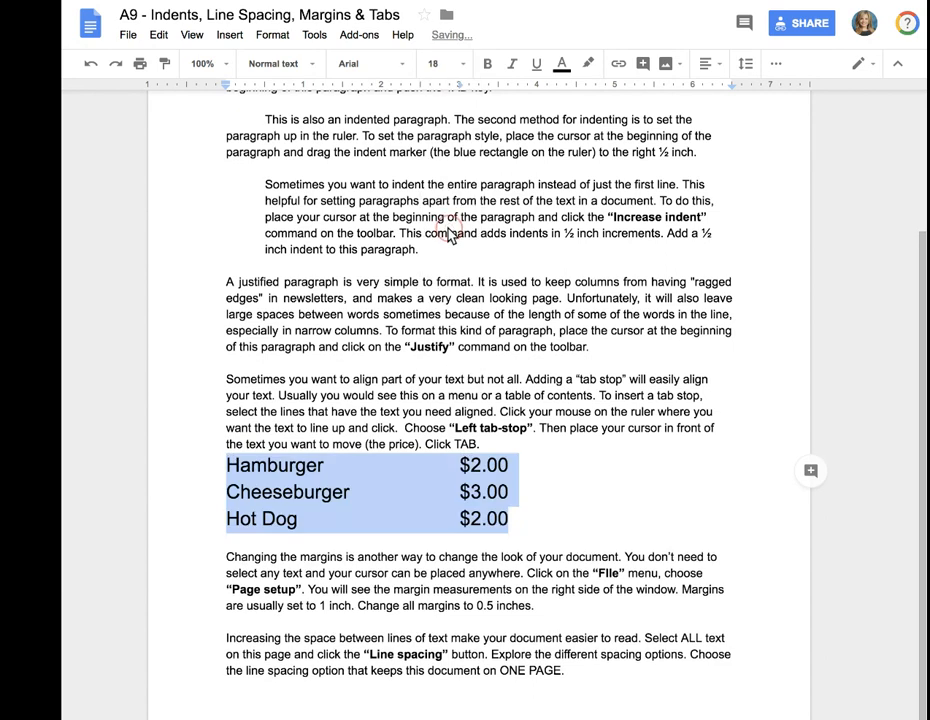
Step: Try font size 30 on the three menu lines, and set it back to 18
click(461, 64)
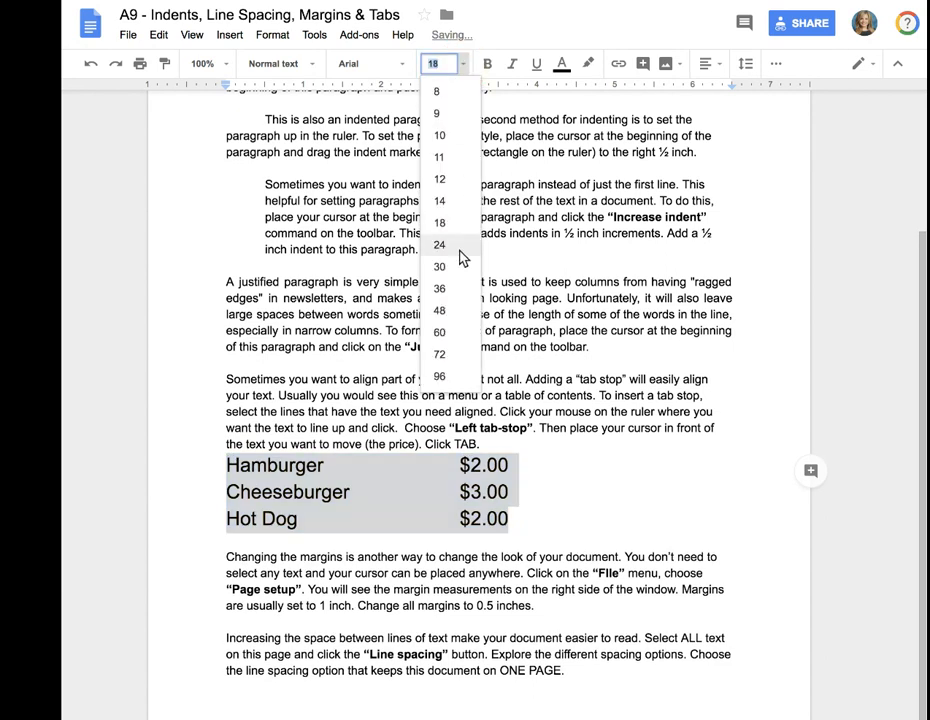
click(440, 267)
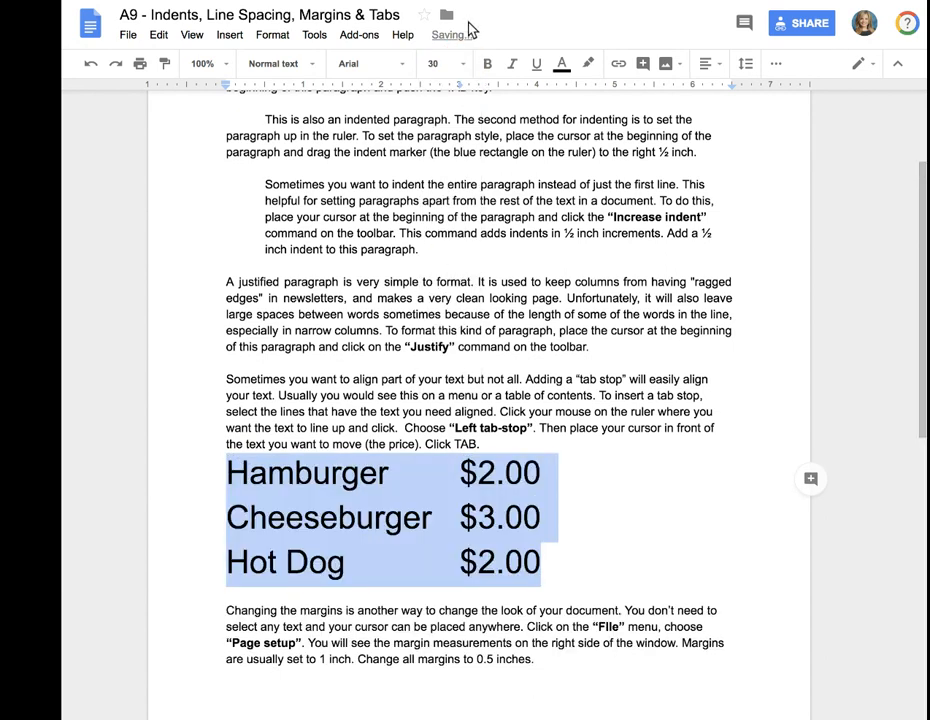
click(463, 65)
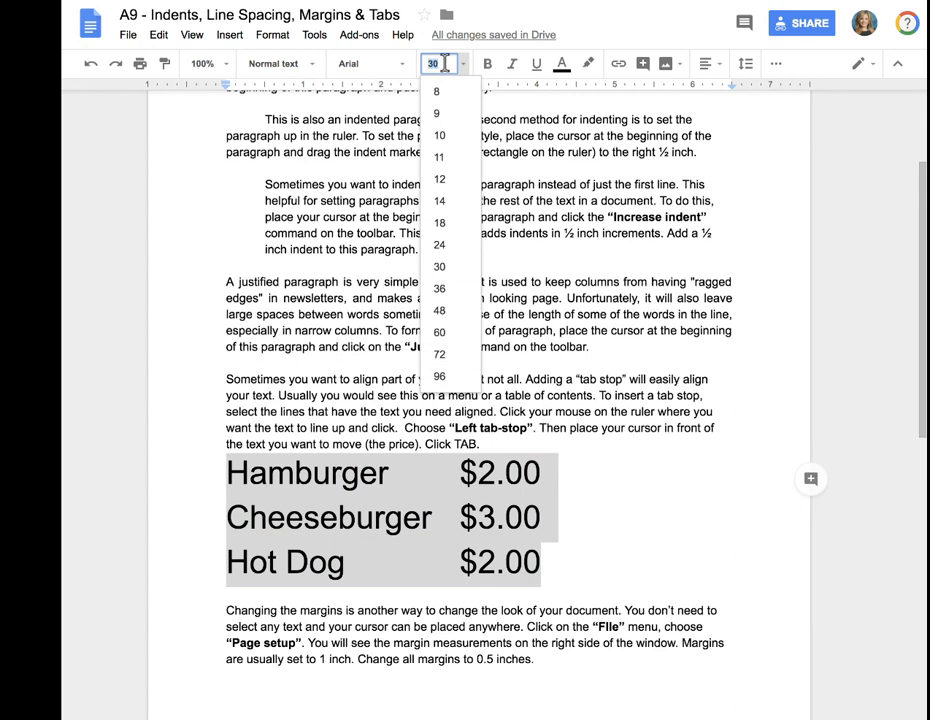
click(440, 222)
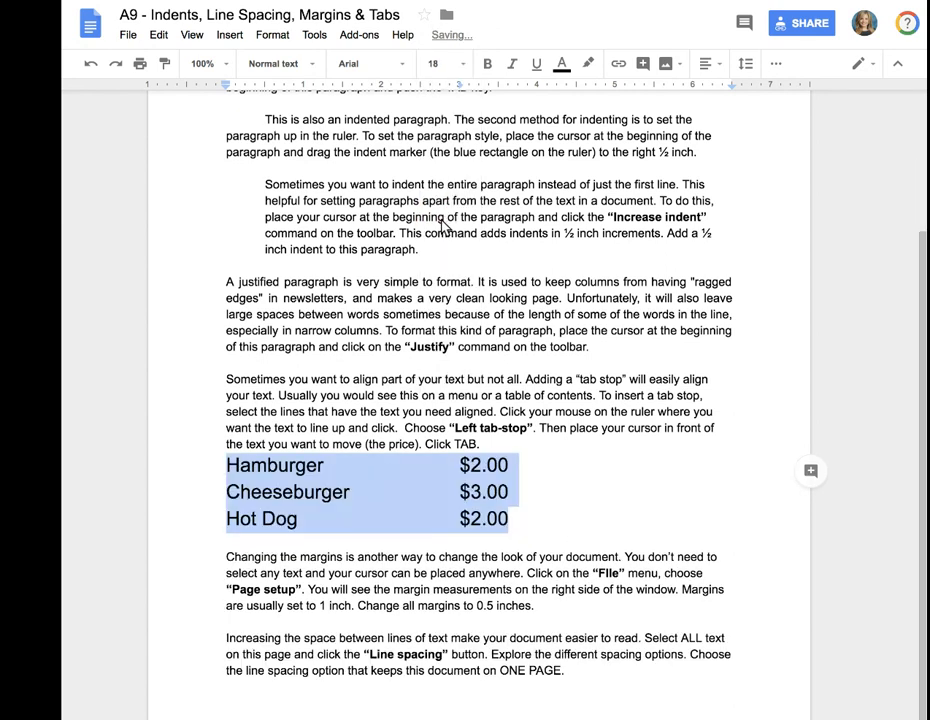
click(514, 528)
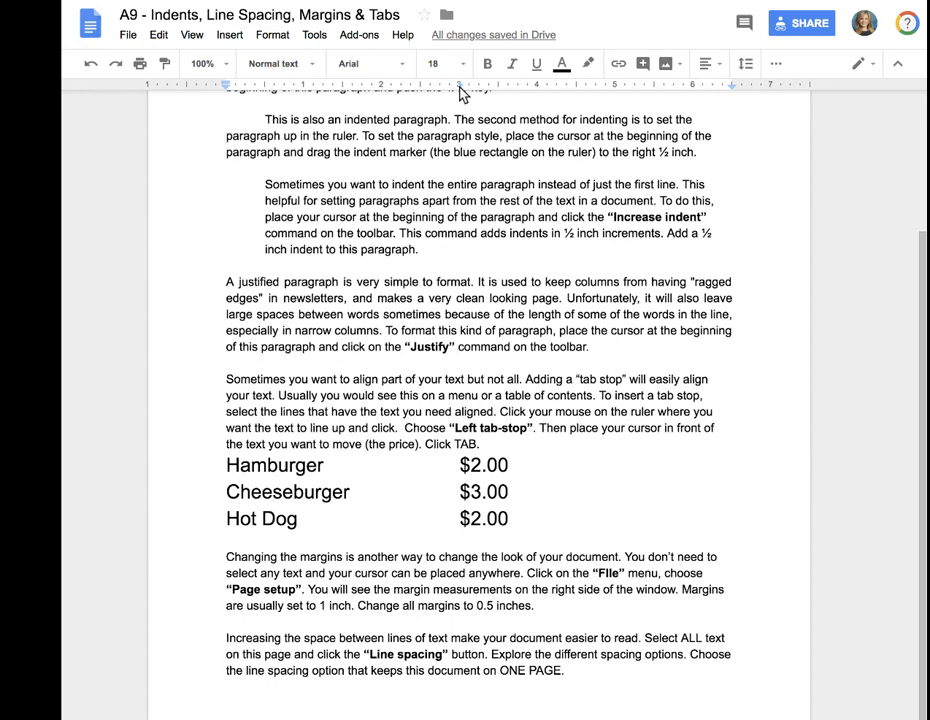
Step: Remove the 3-inch tab stop from the Hot Dog line and undo the removal
click(460, 88)
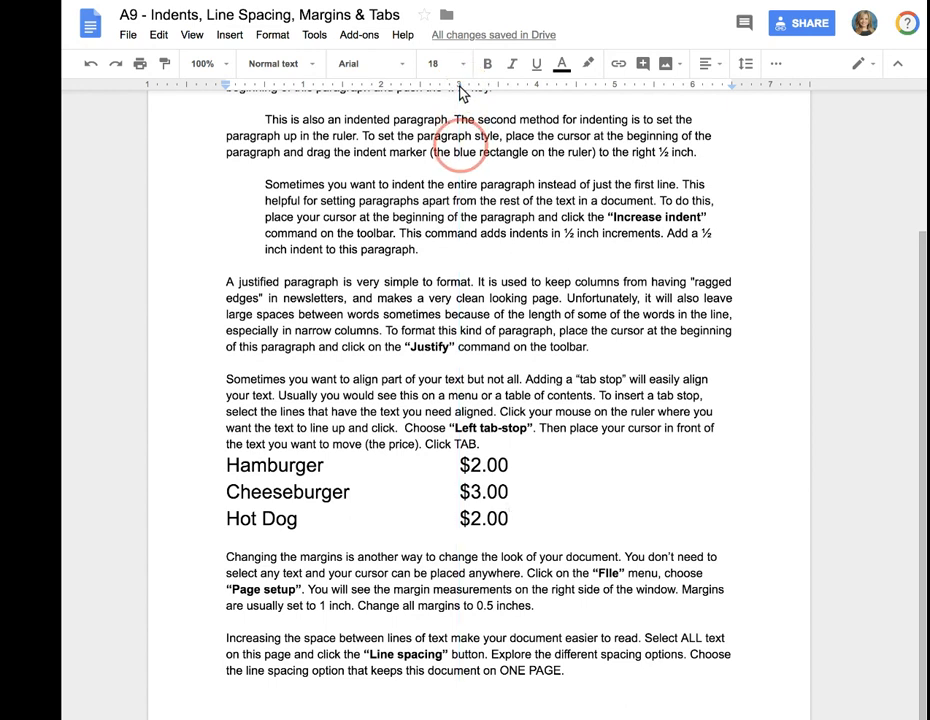
drag(460, 87, 460, 145)
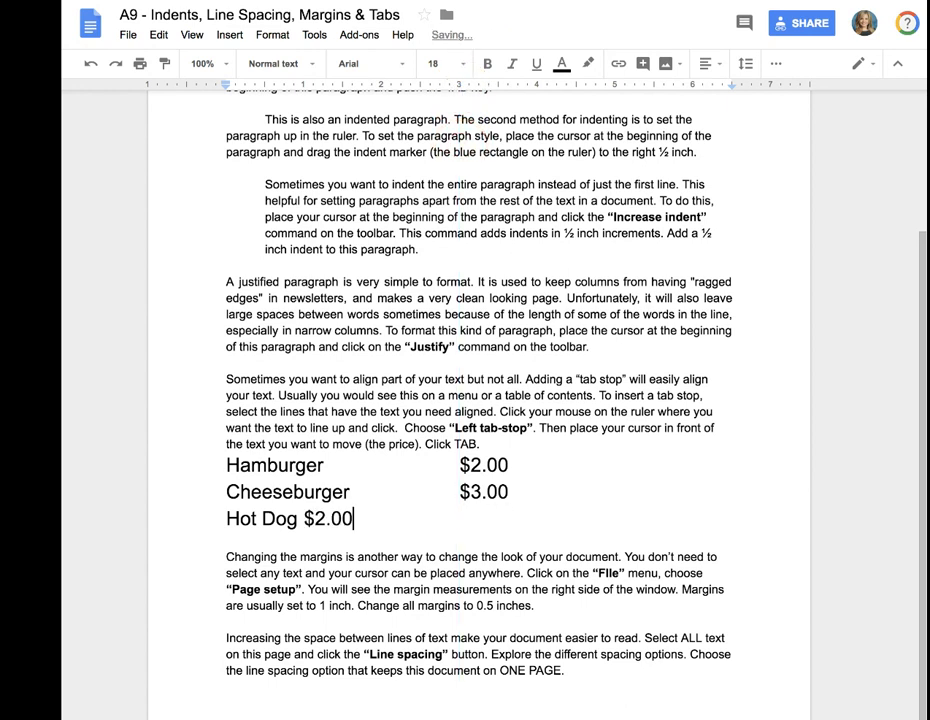
click(90, 64)
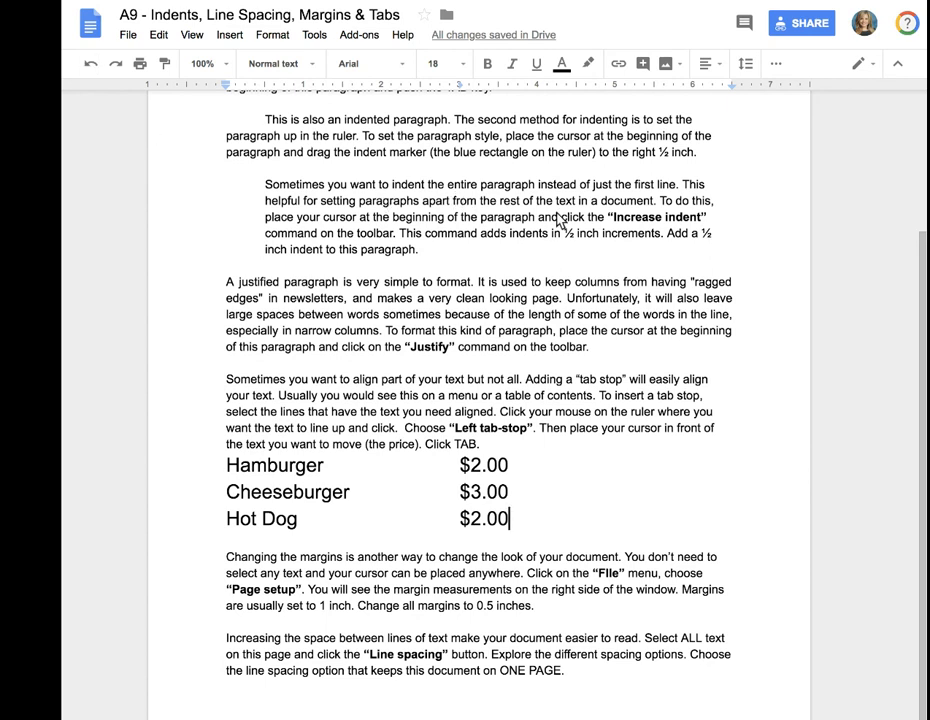
click(461, 86)
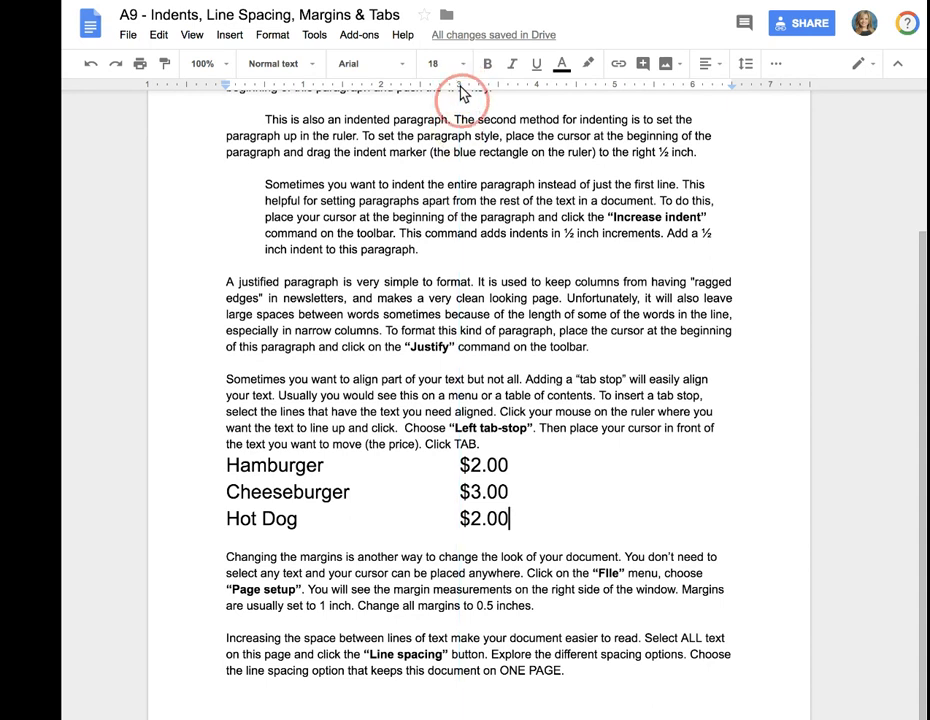
click(566, 546)
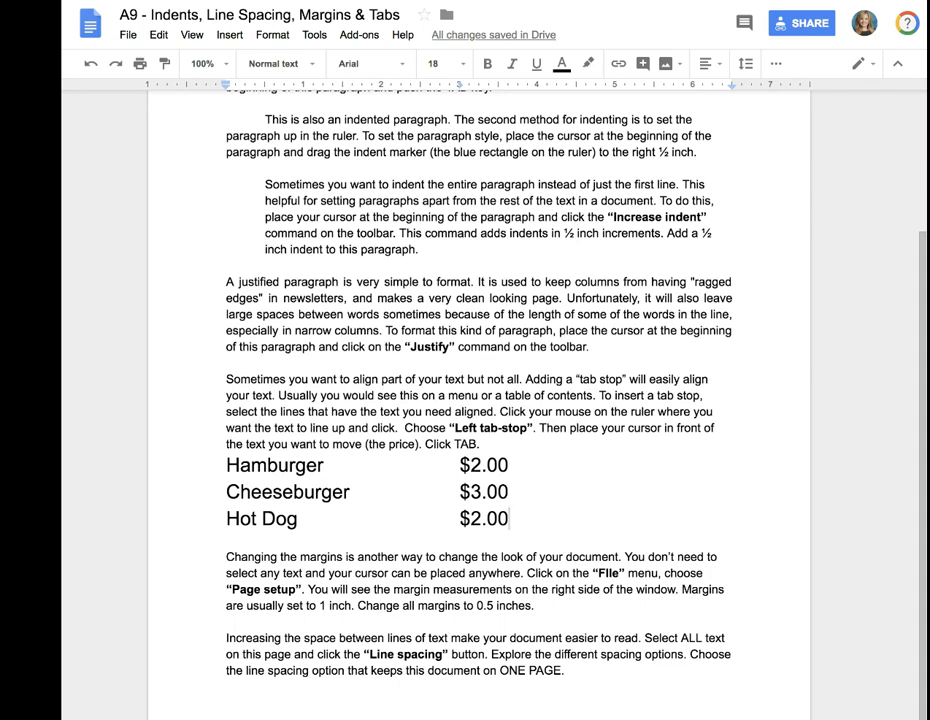
Step: Highlight the paragraph about changing the margins and open the document's page setup
scroll(478, 400, down, 1)
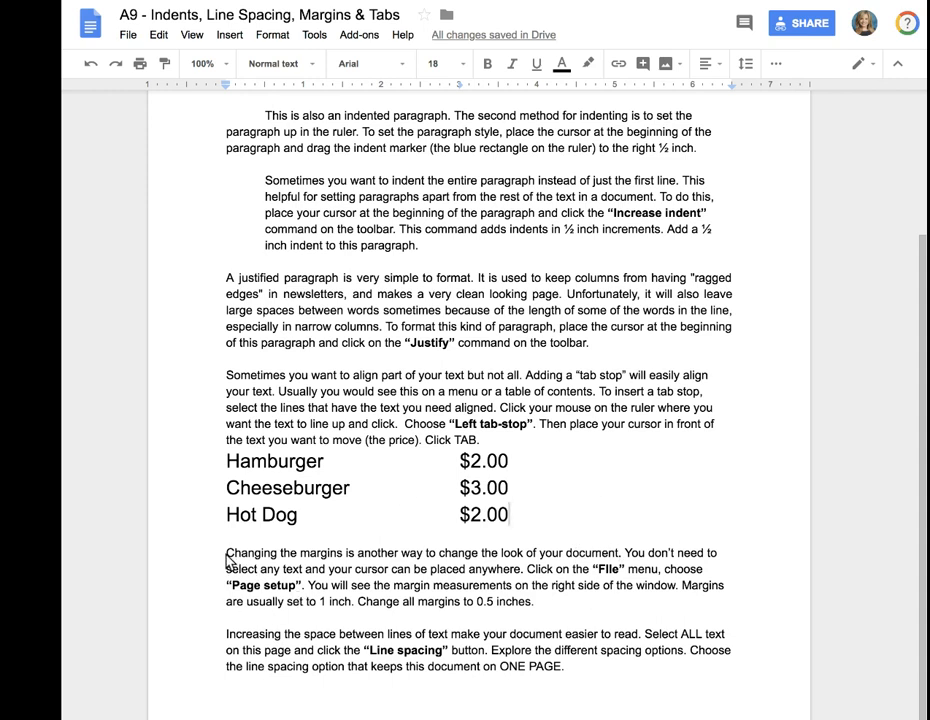
drag(228, 555, 560, 616)
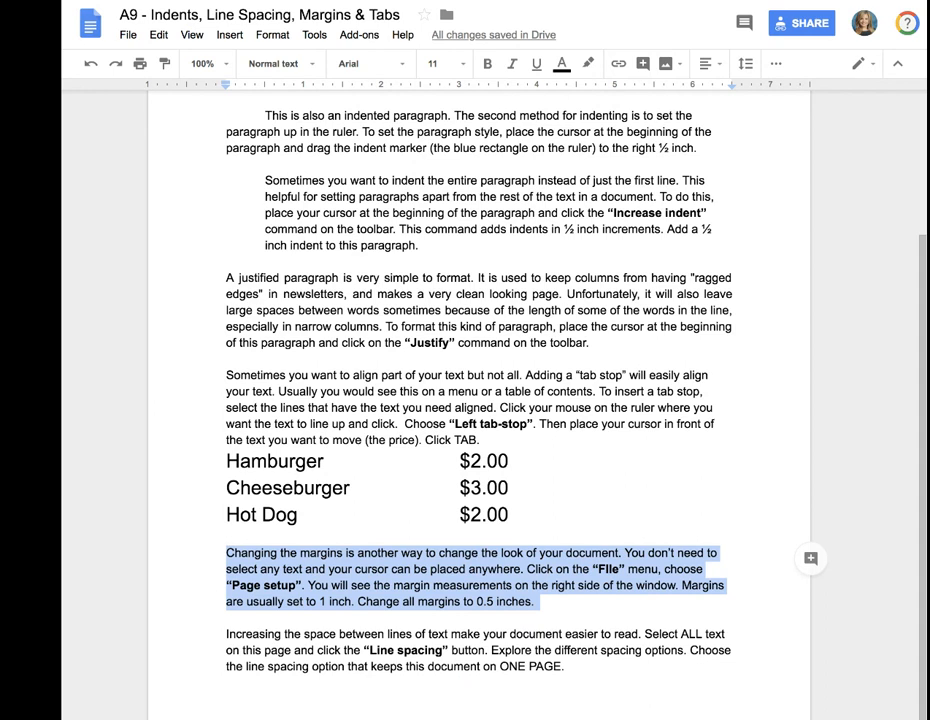
click(127, 36)
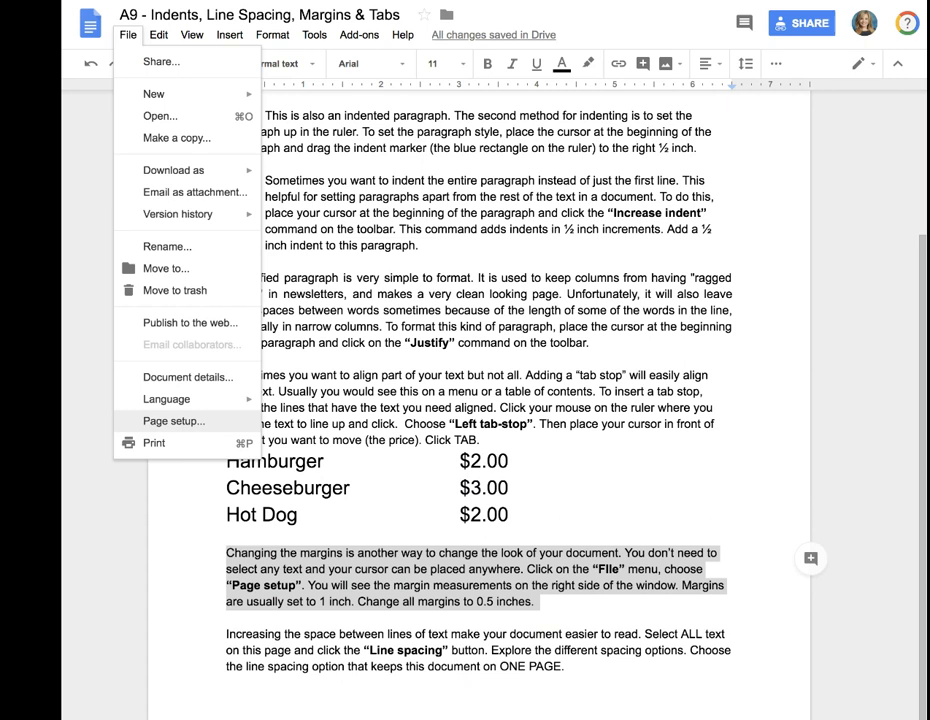
click(129, 40)
click(129, 40)
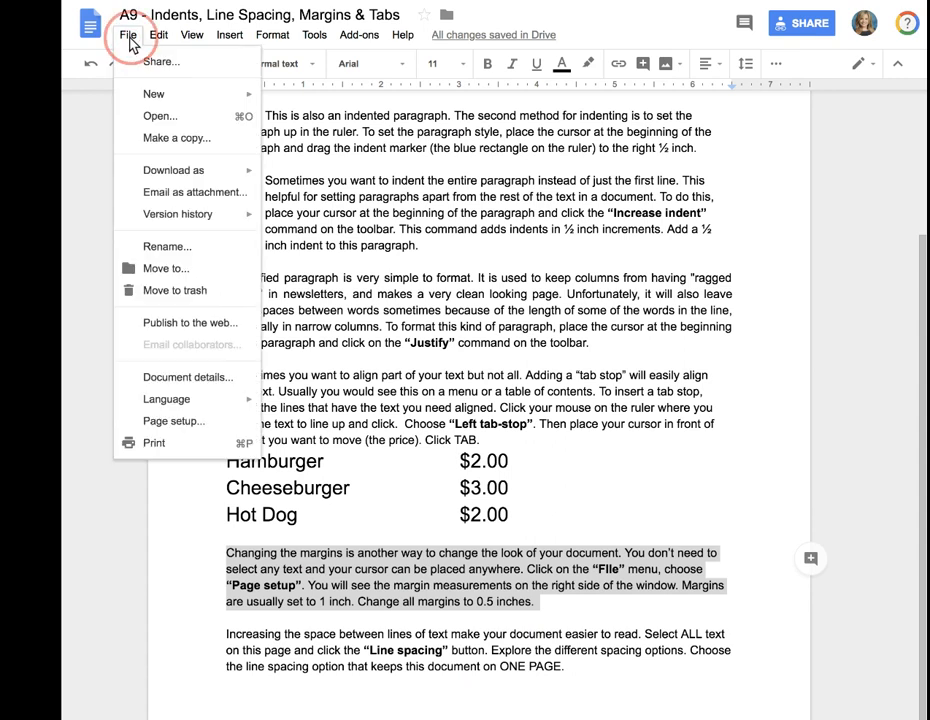
click(170, 422)
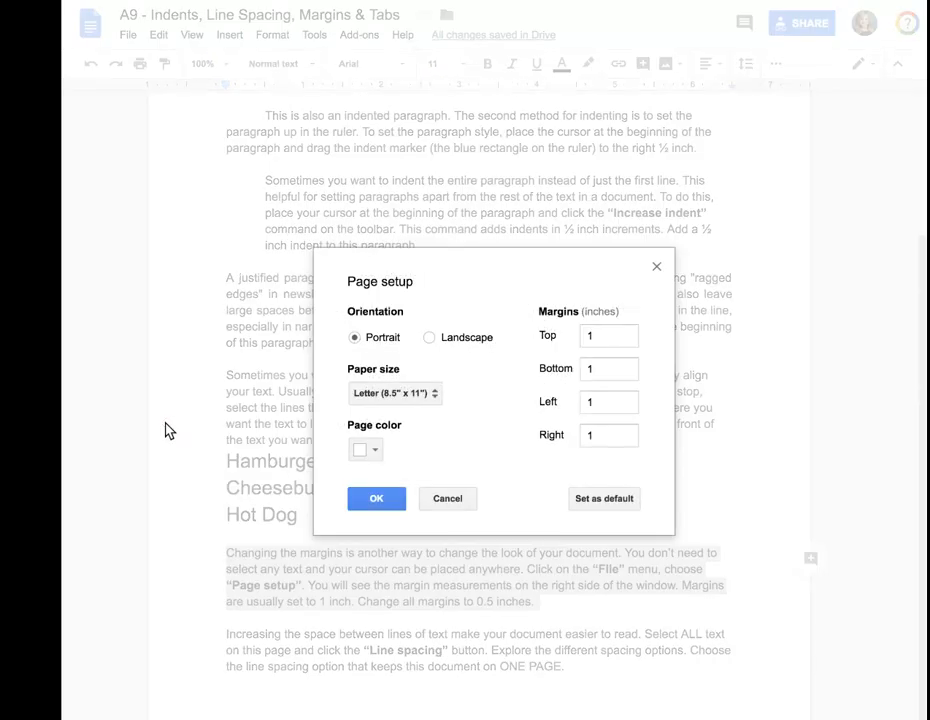
Step: Set the top, bottom, left and right margins to .5 inches, save them as default and apply the page setup
click(598, 336)
double_click(587, 336)
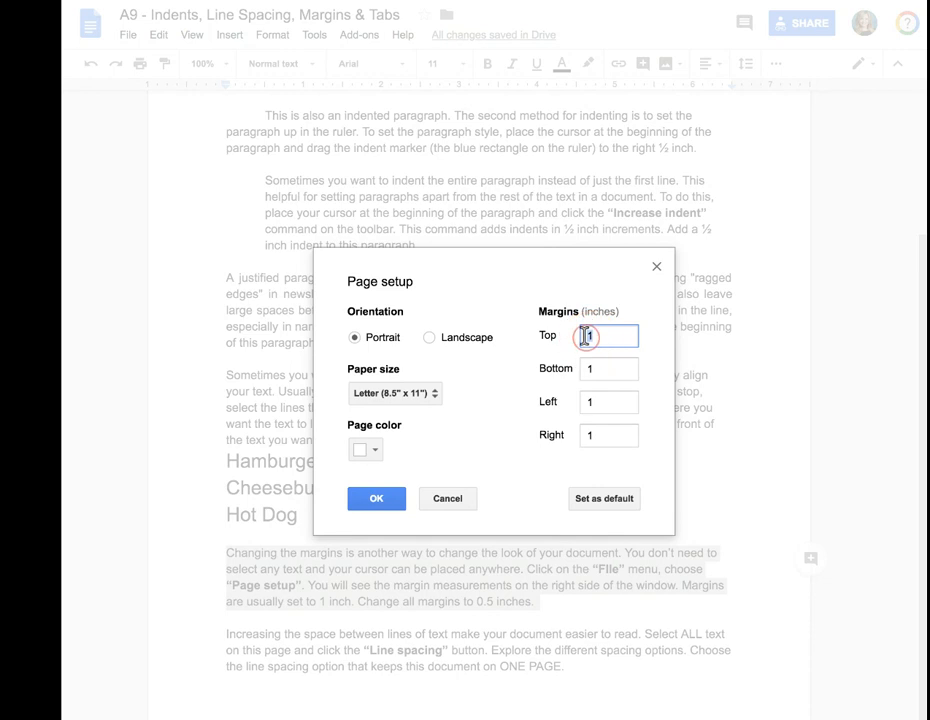
text(.5)
key(Tab)
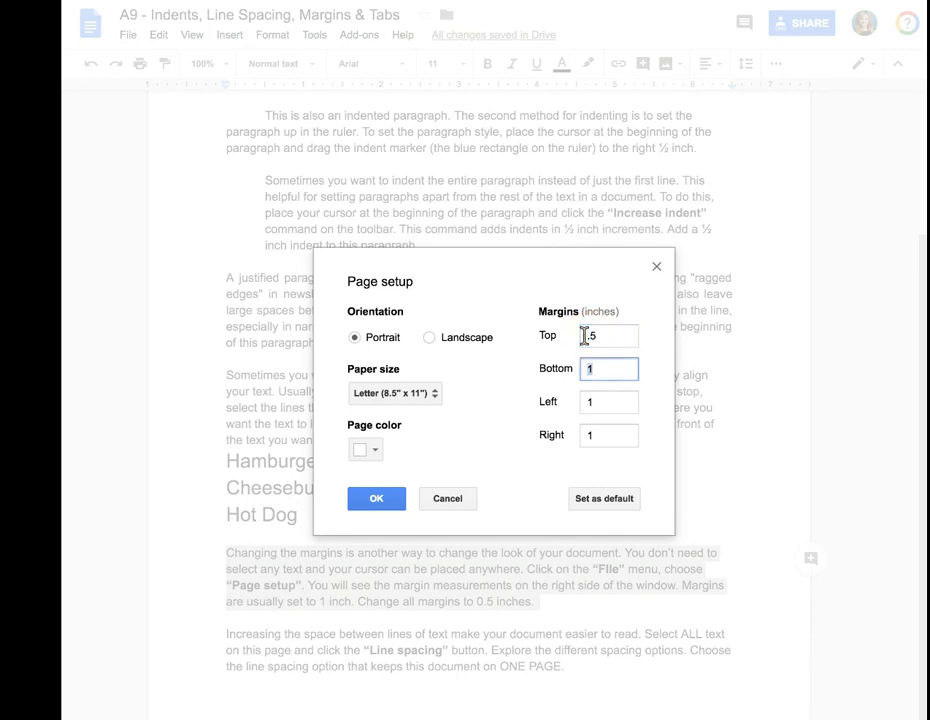
text(.5)
key(Tab)
text(.5)
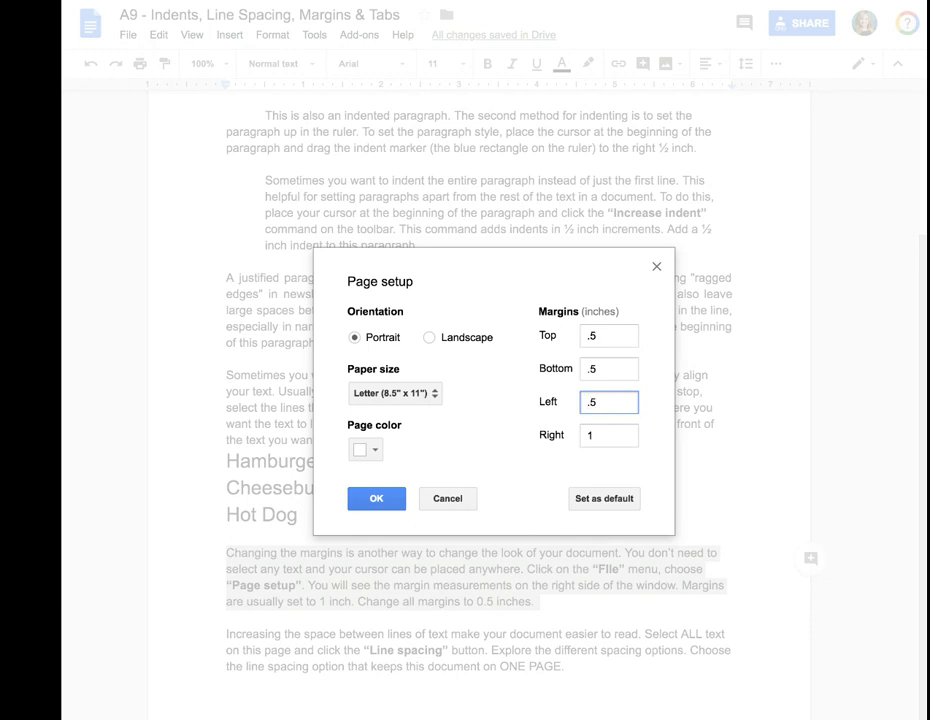
click(592, 434)
key(BackSpace)
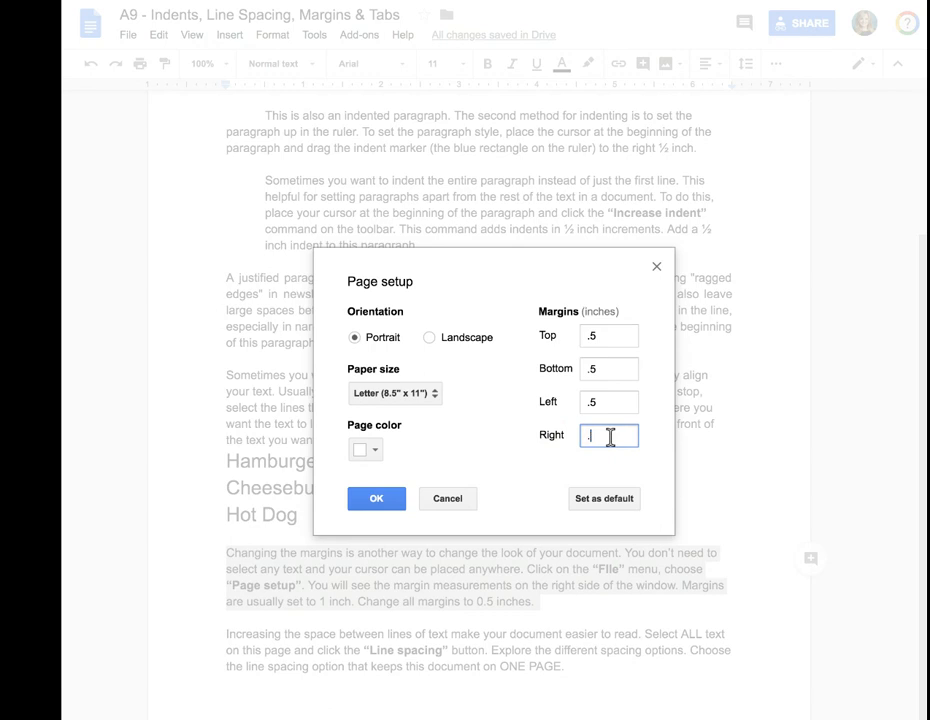
text(.5)
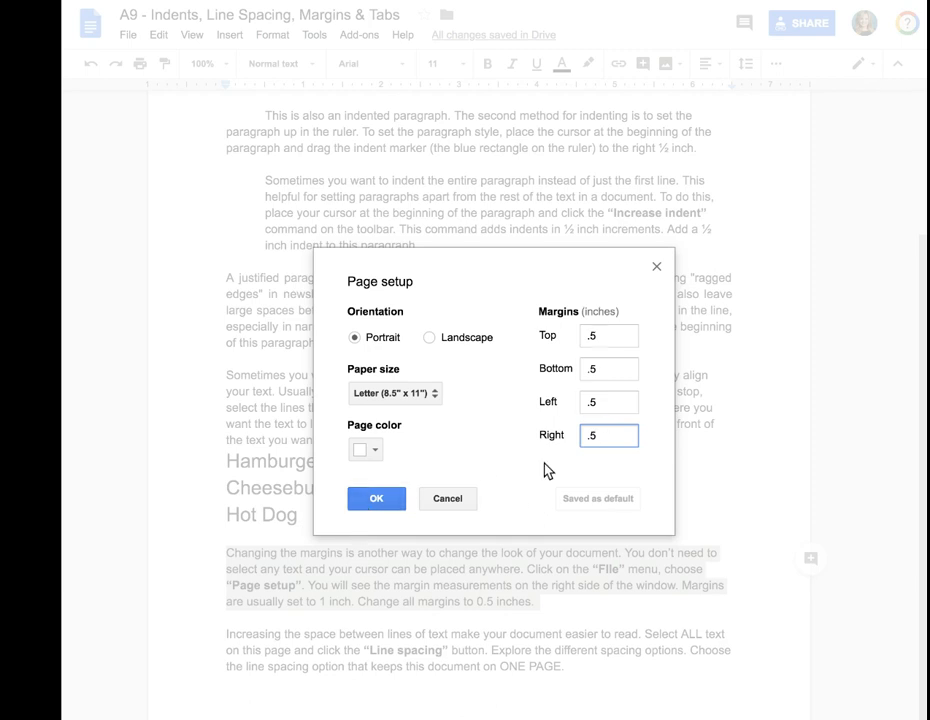
click(368, 500)
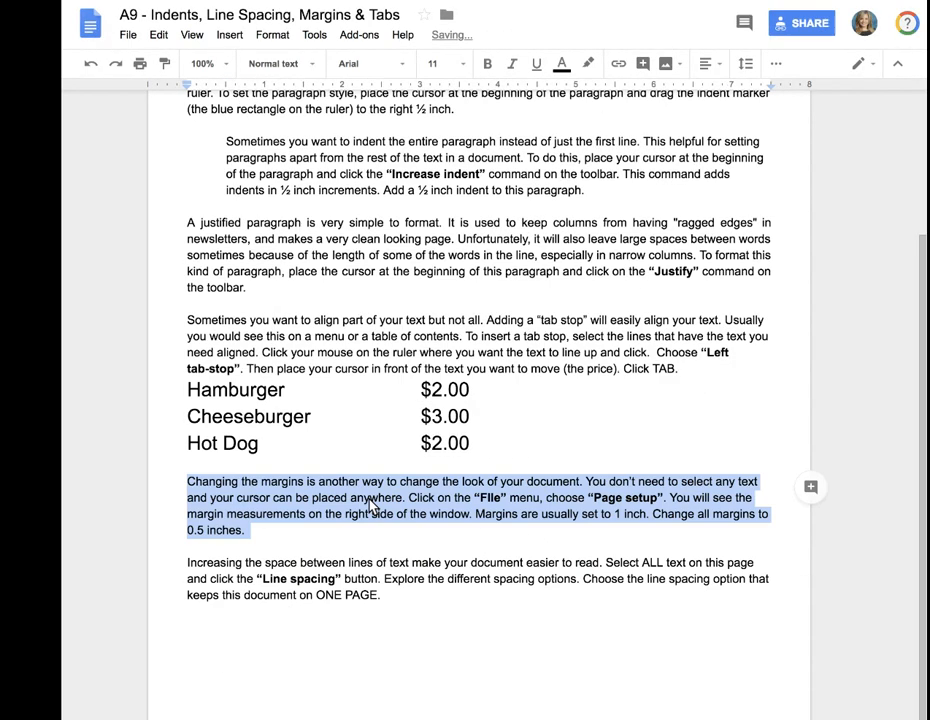
Step: Review the page layout with the new margins and highlight the last paragraph about line spacing
scroll(530, 560, up, 3)
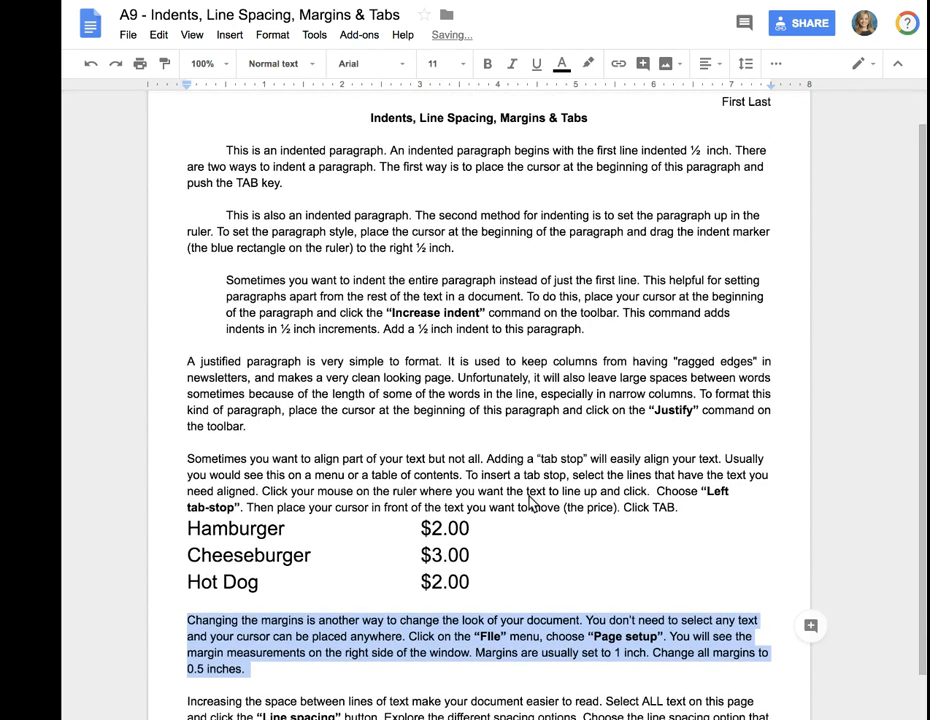
scroll(532, 500, up, 2)
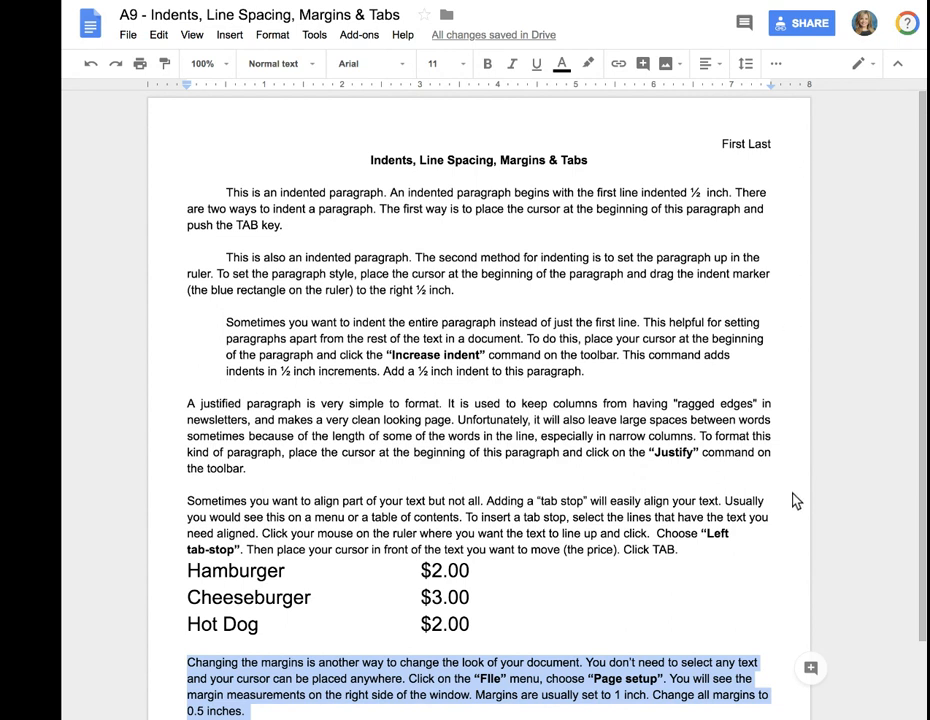
scroll(796, 502, down, 4)
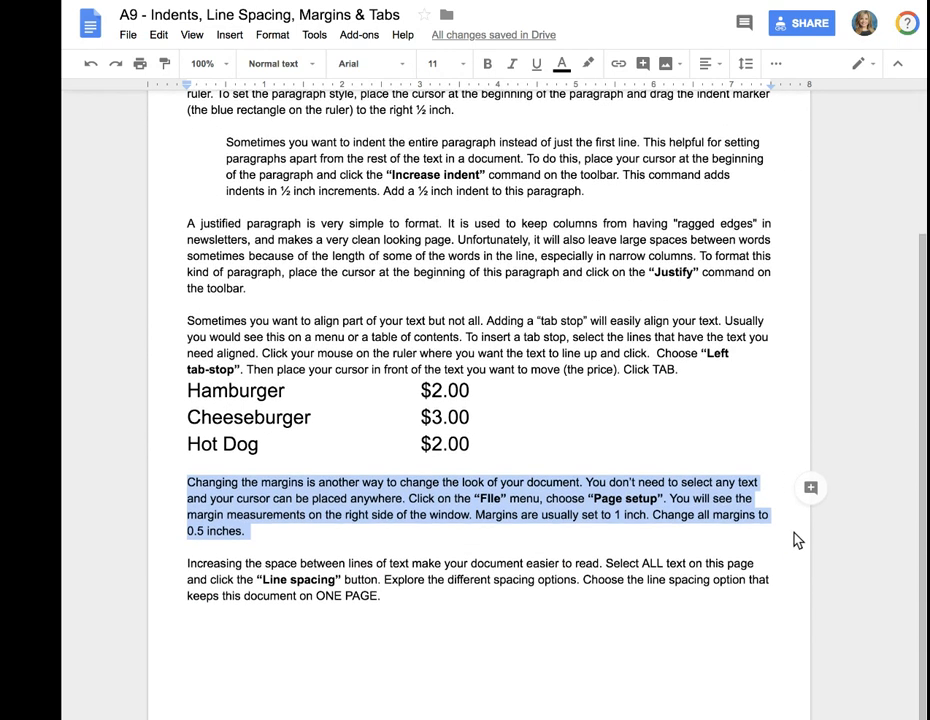
click(187, 566)
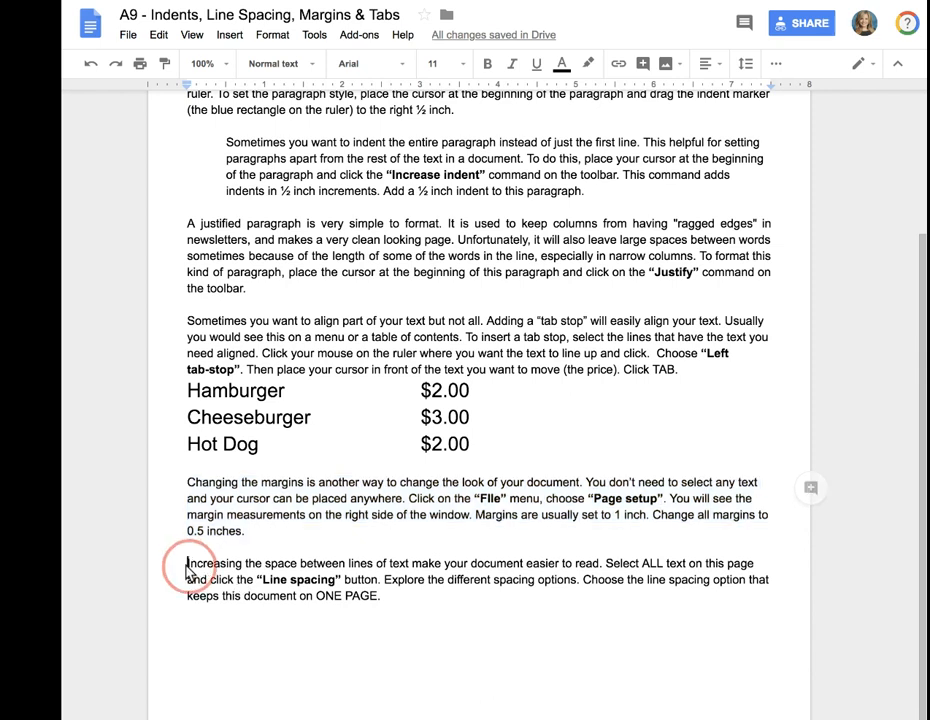
drag(190, 572, 399, 596)
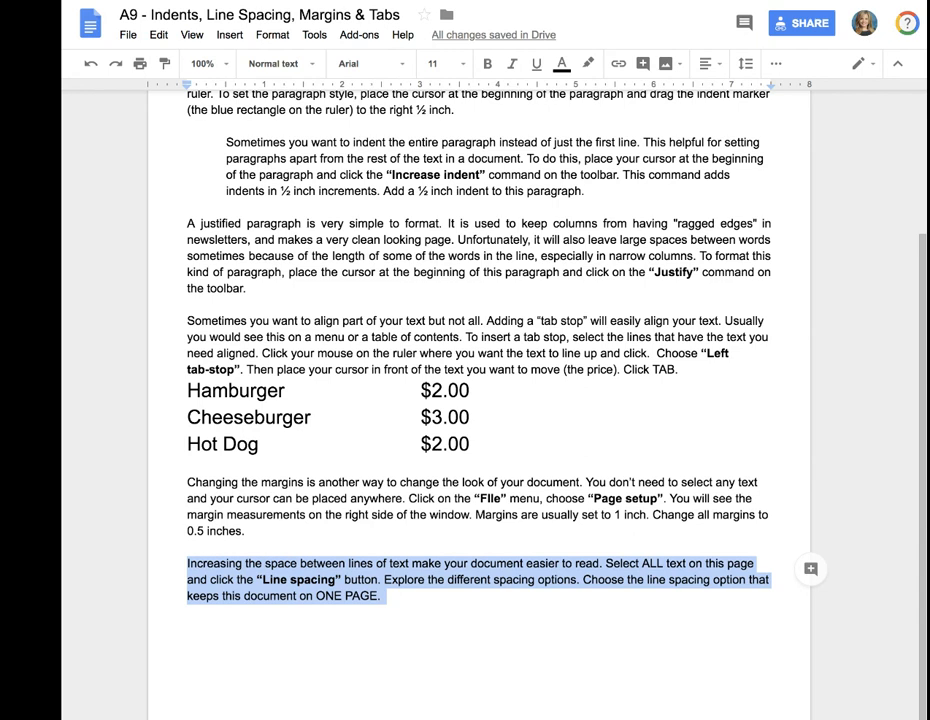
Step: Highlight "Select ALL" in the last paragraph, select the document's text from end to start, and clear the selection
scroll(478, 400, up, 1)
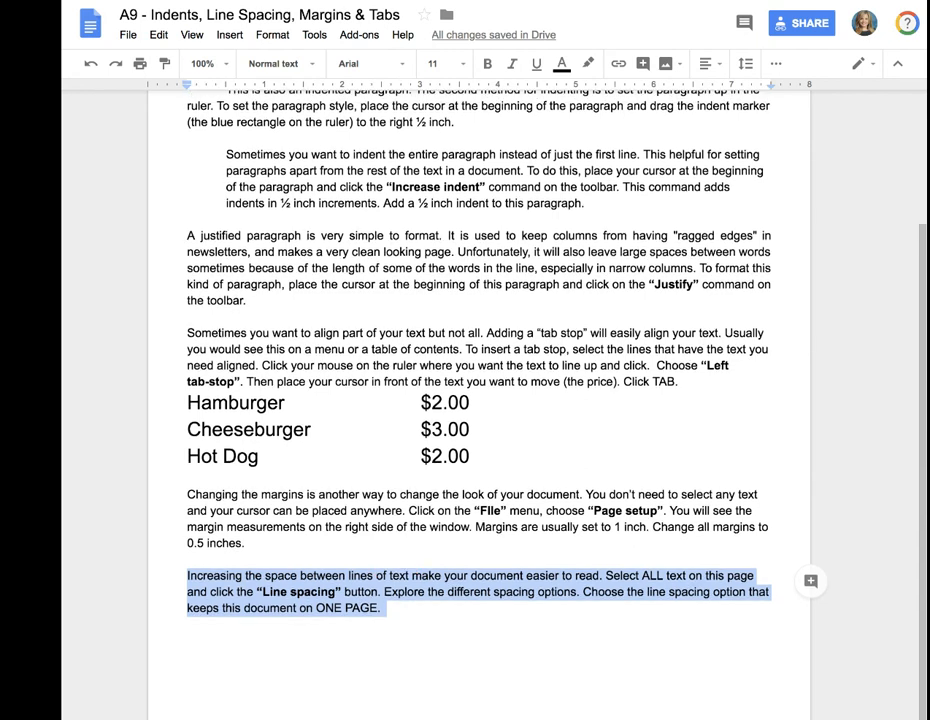
click(629, 600)
drag(662, 583, 605, 585)
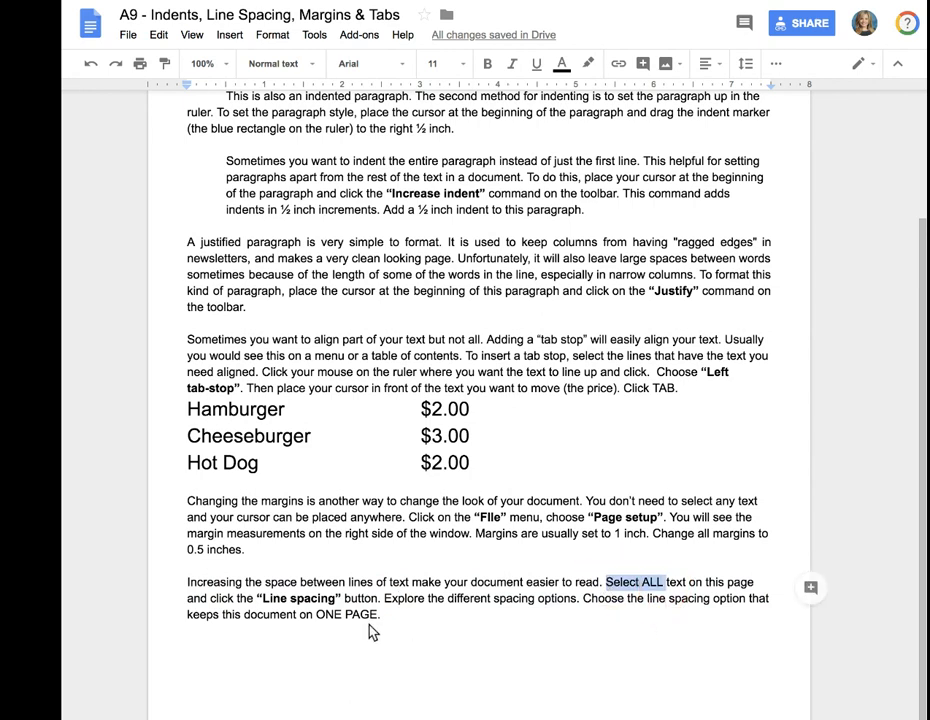
drag(407, 622, 228, 36)
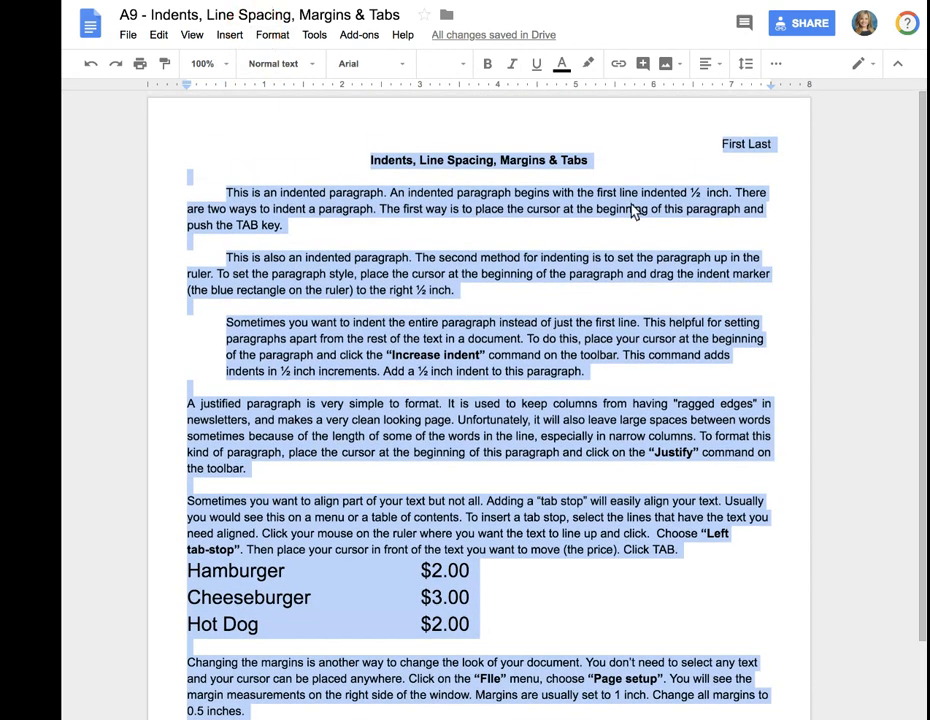
click(576, 405)
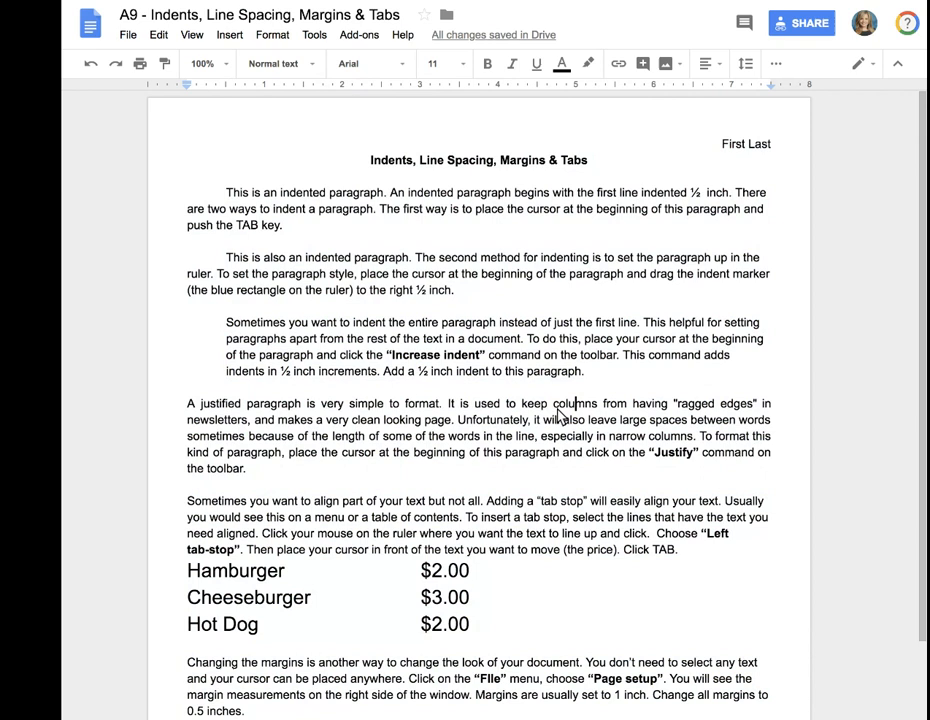
click(159, 36)
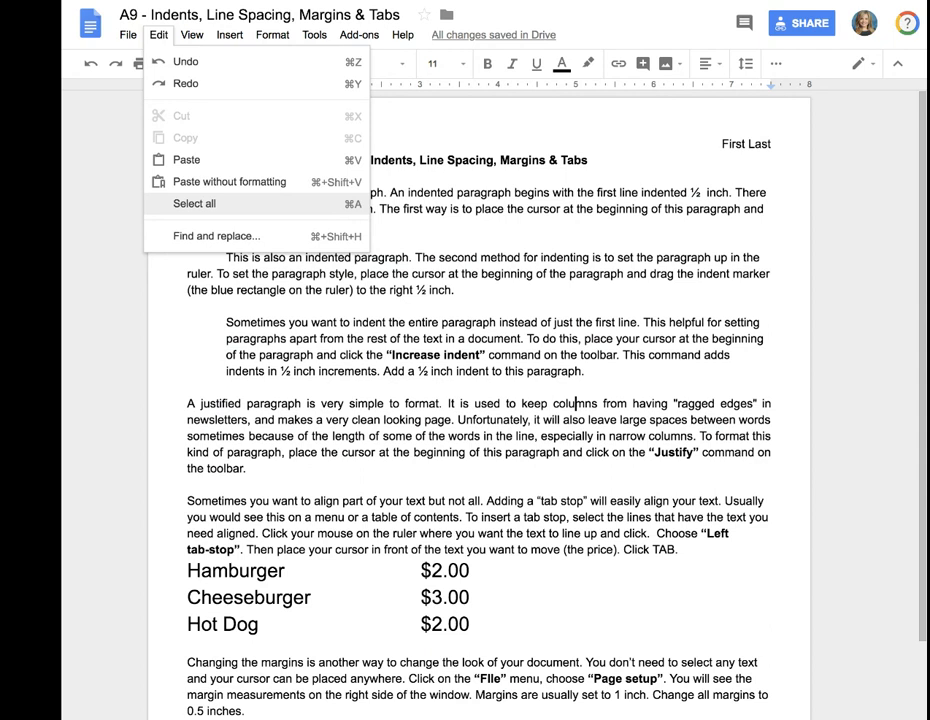
click(415, 228)
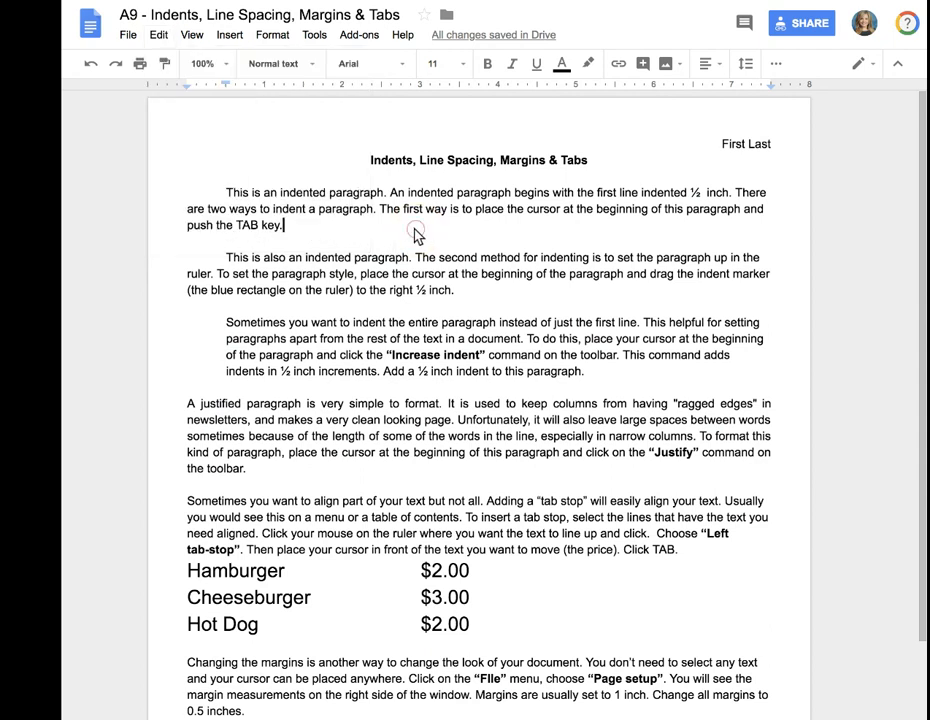
Step: Select the entire document and set its line spacing to Single
key(ctrl+a)
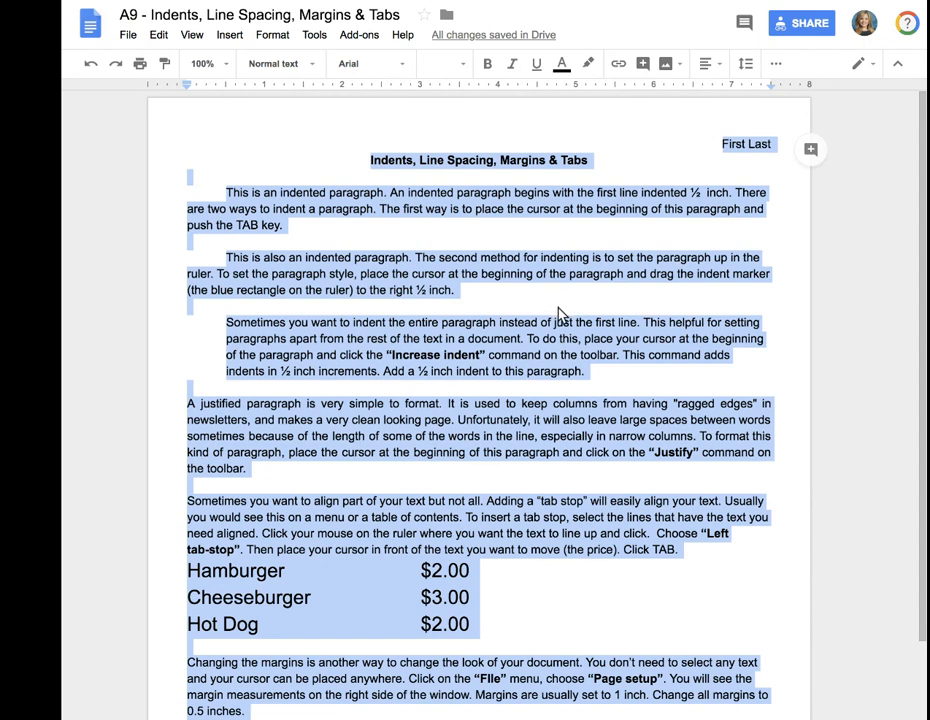
scroll(560, 313, down, 3)
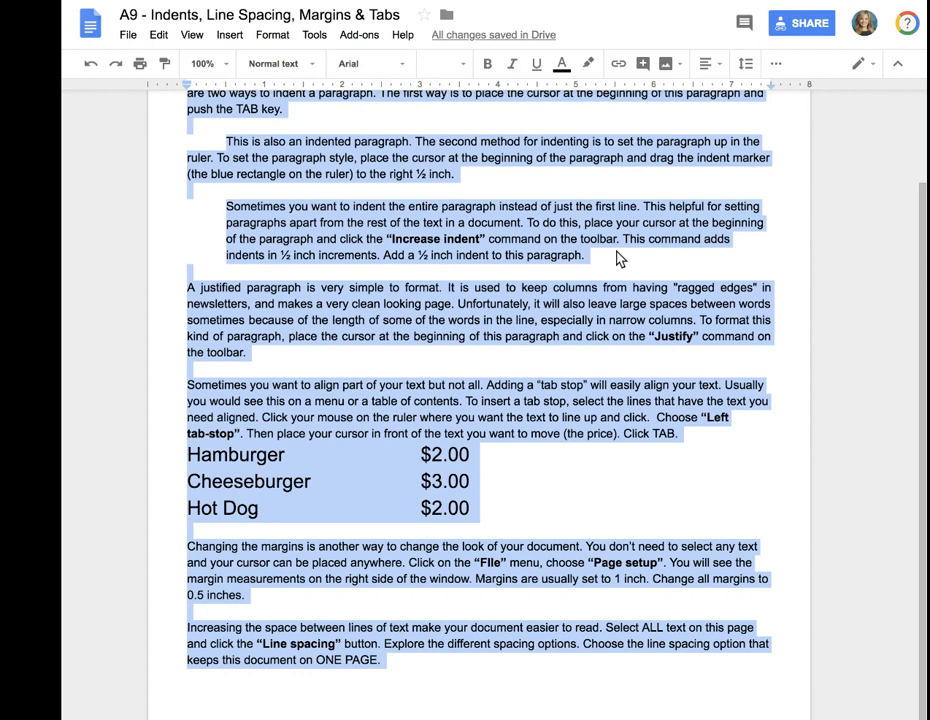
click(746, 66)
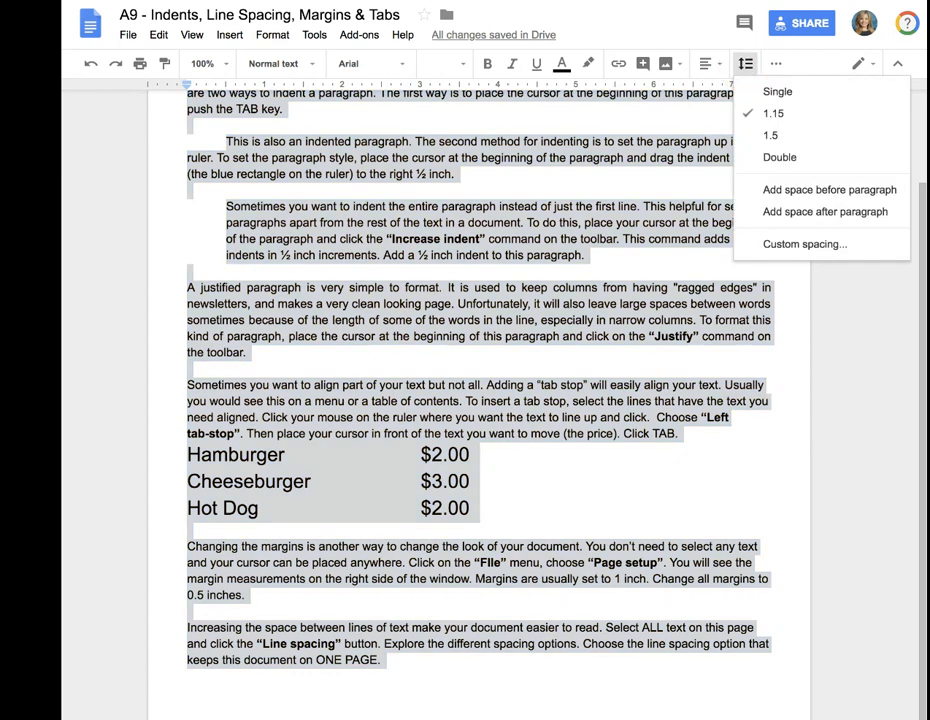
click(778, 93)
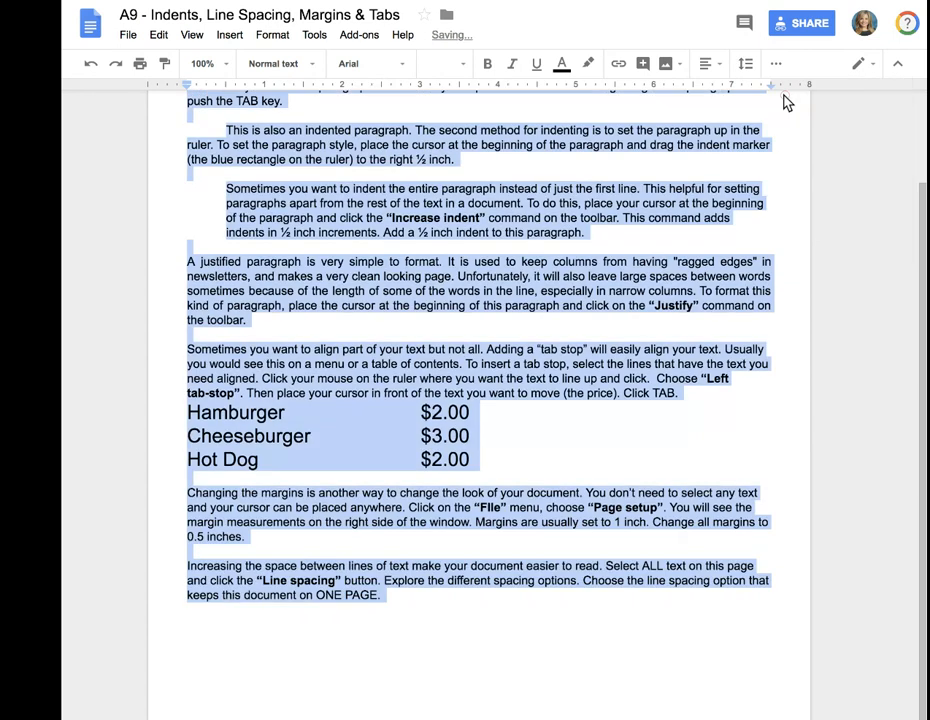
scroll(725, 180, up, 2)
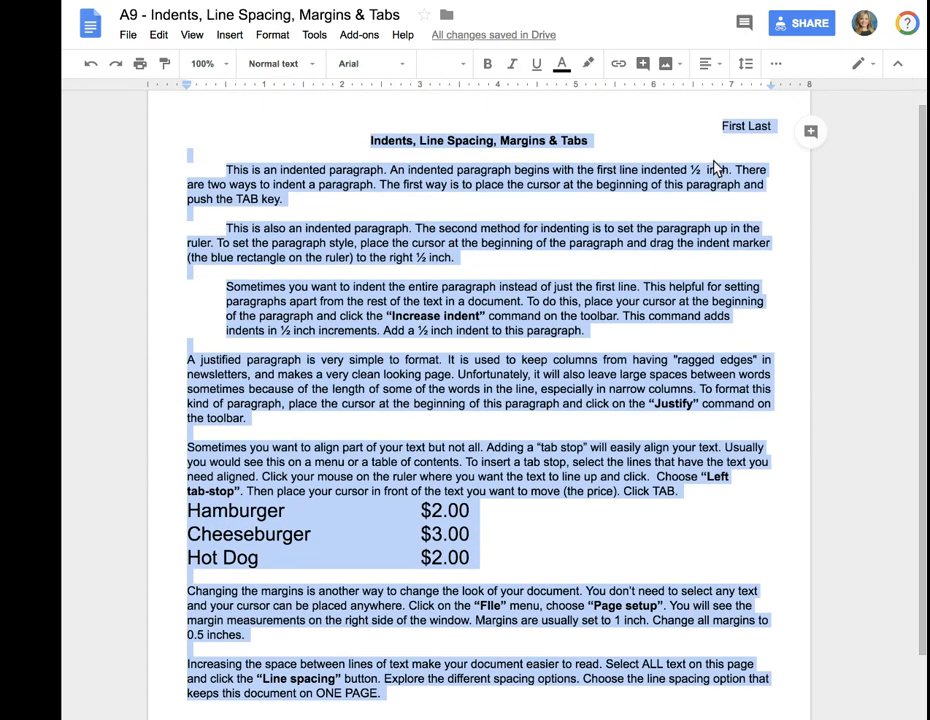
Step: Set the line spacing of the whole document to 1.5 and highlight "ONE PAGE" in the last paragraph
click(746, 64)
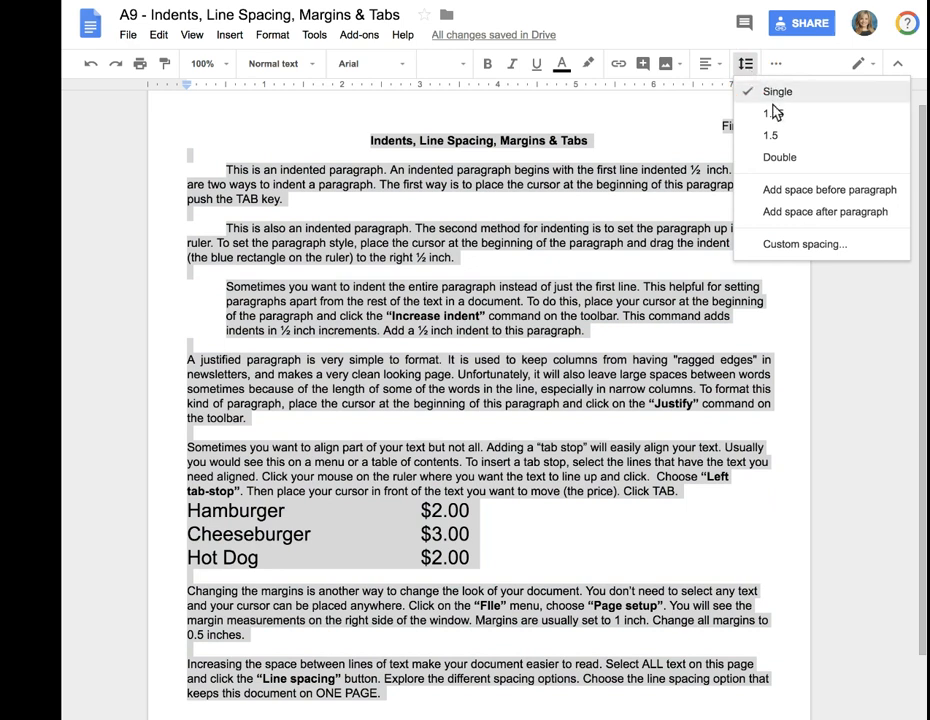
click(773, 137)
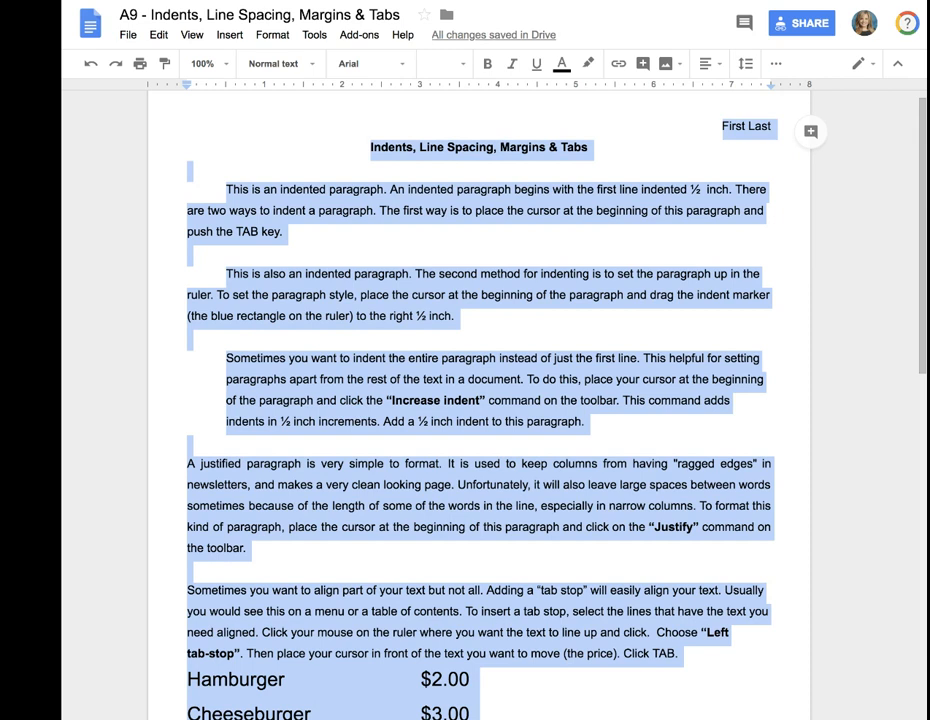
drag(922, 173, 922, 203)
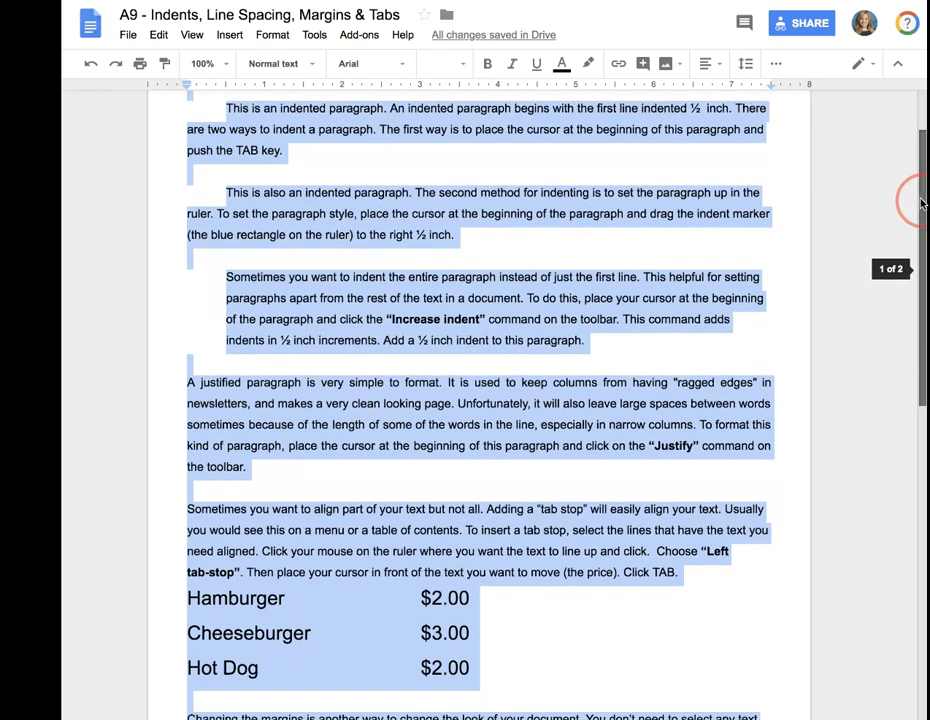
scroll(922, 203, down, 5)
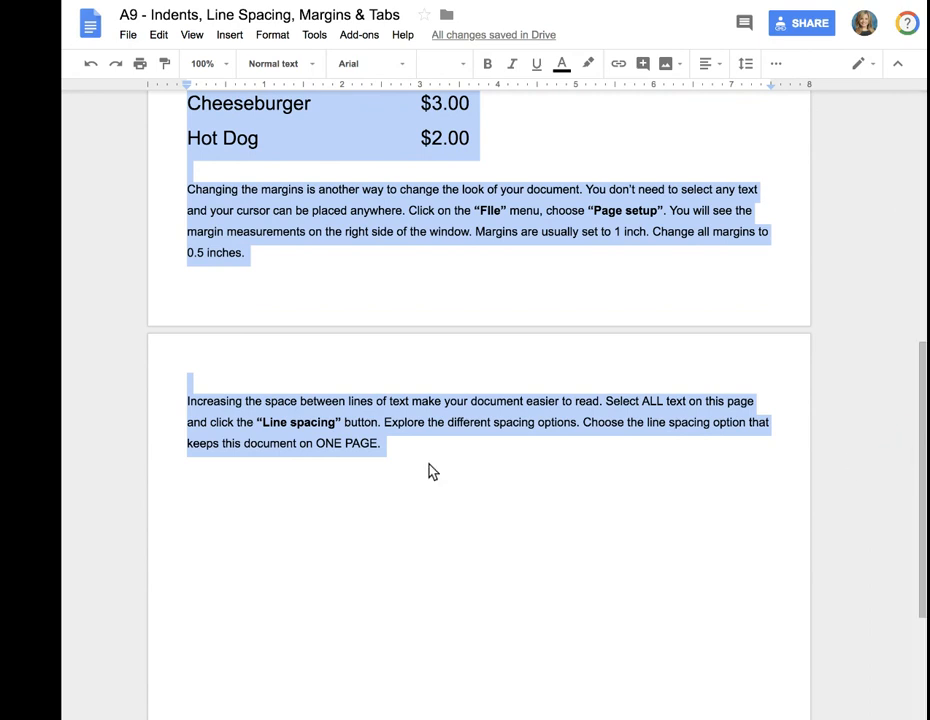
click(348, 466)
drag(316, 446, 374, 446)
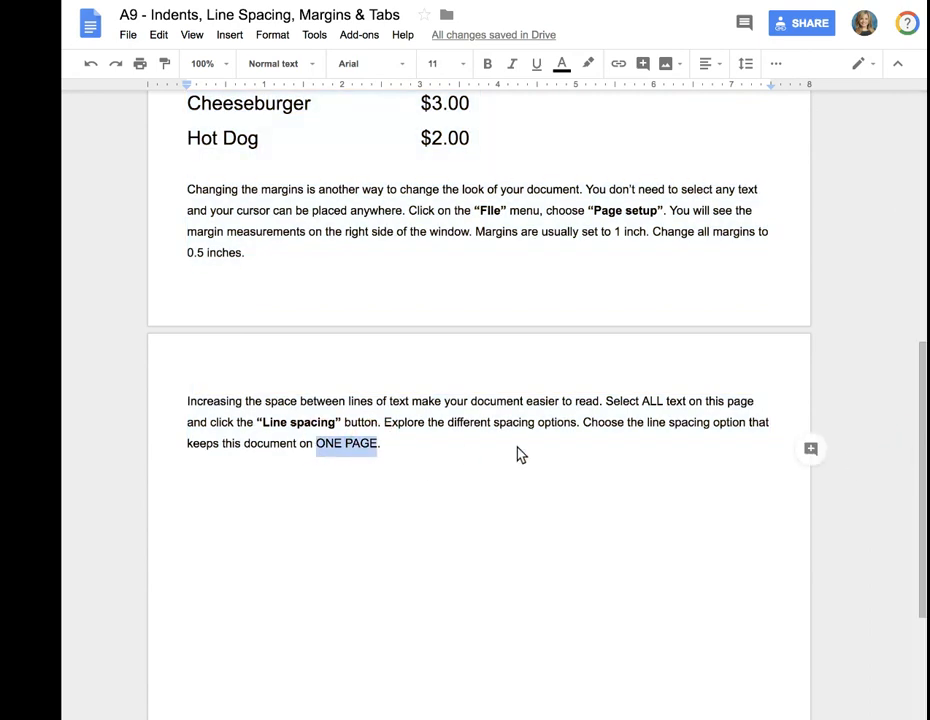
Step: Select all text, try Double line spacing, and set the line spacing back to 1.15
key(ctrl+a)
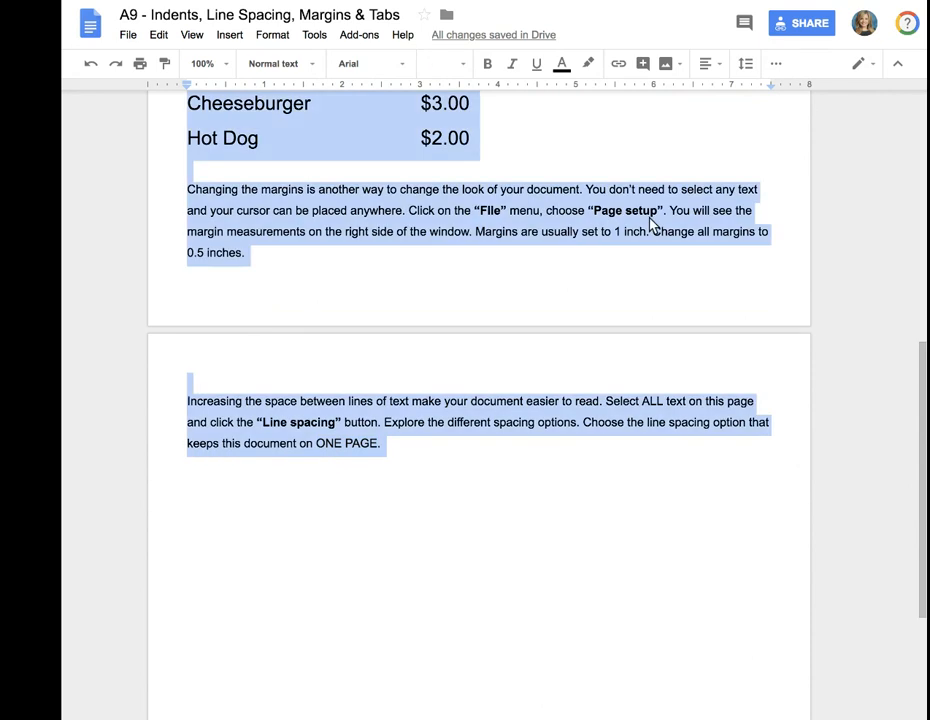
click(746, 64)
click(768, 160)
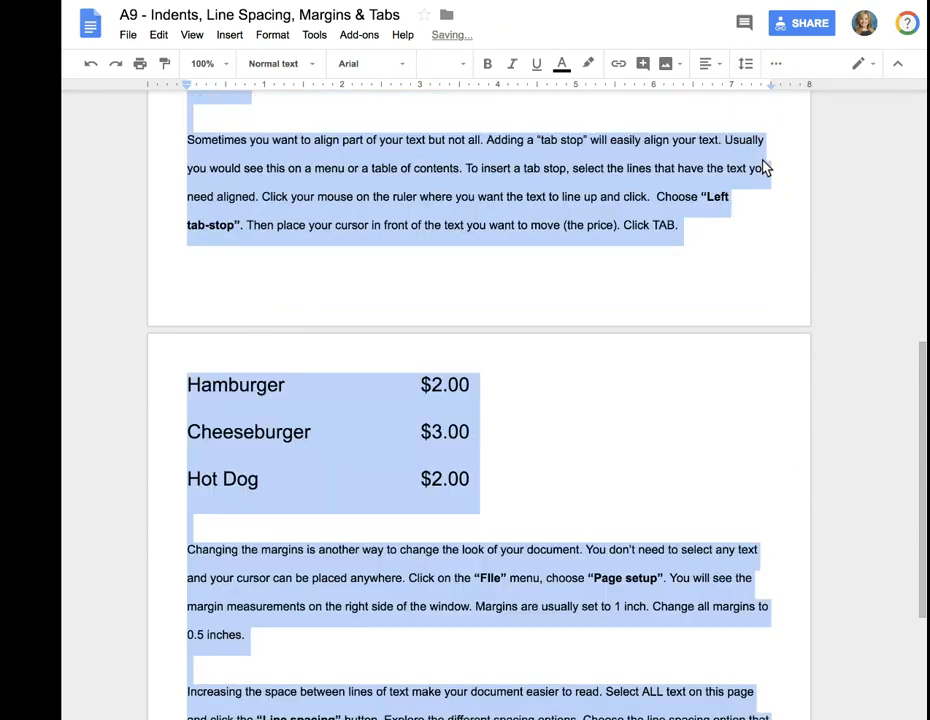
click(746, 64)
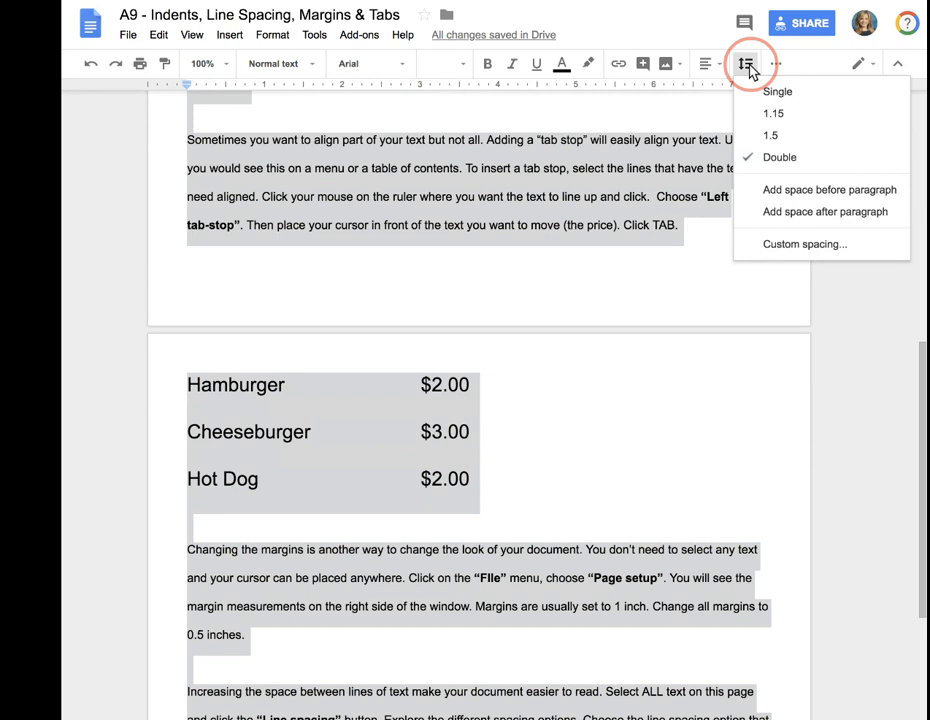
click(773, 116)
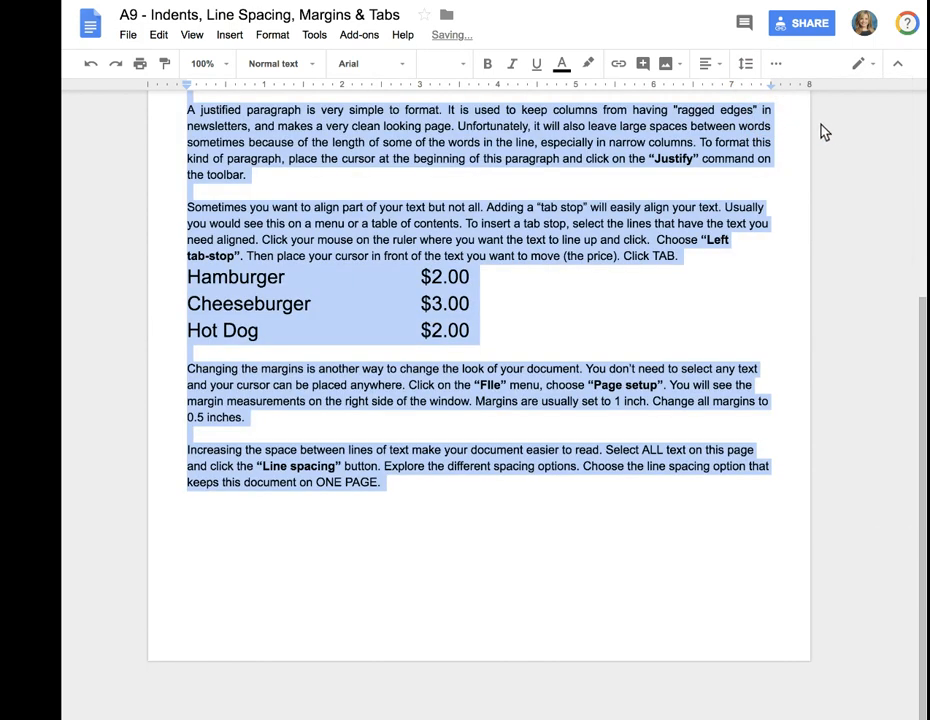
Step: Add space before every paragraph, and delete and reinsert the blank line above the tab stop paragraph
click(745, 66)
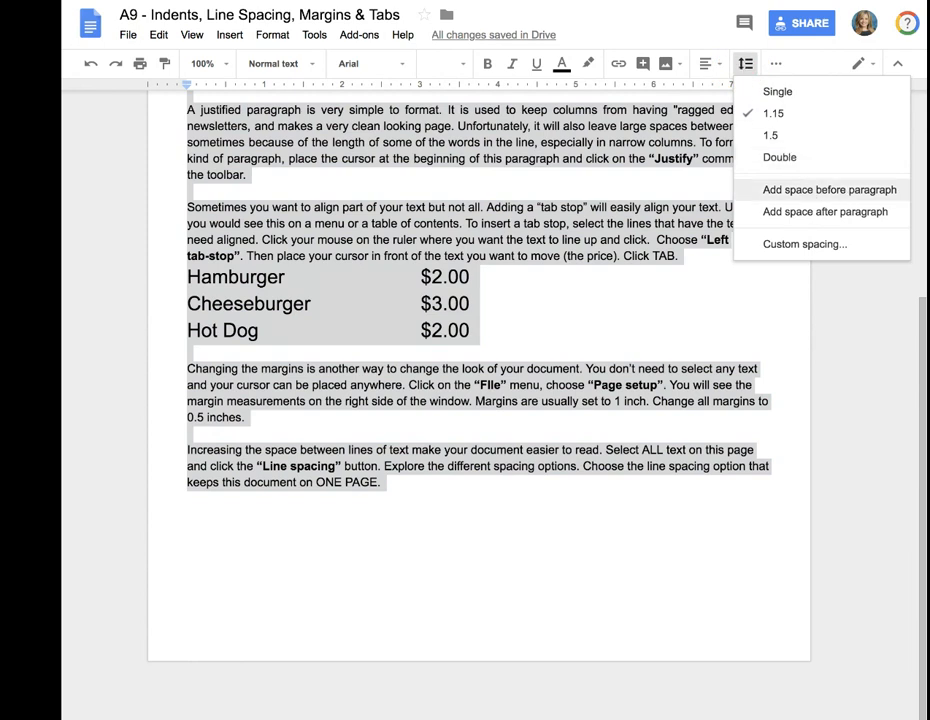
click(843, 189)
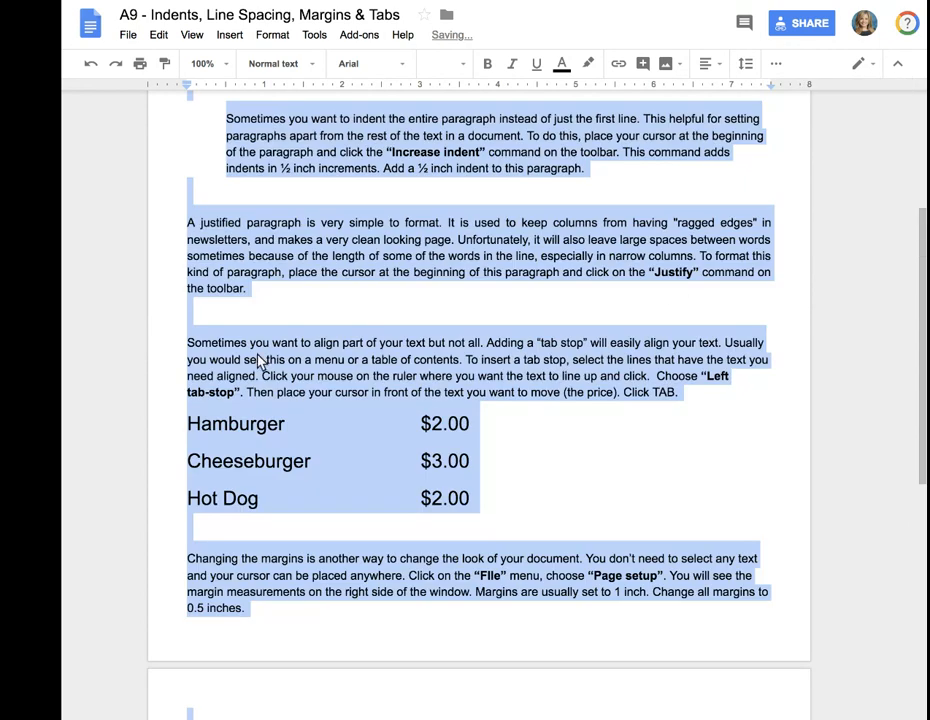
click(200, 314)
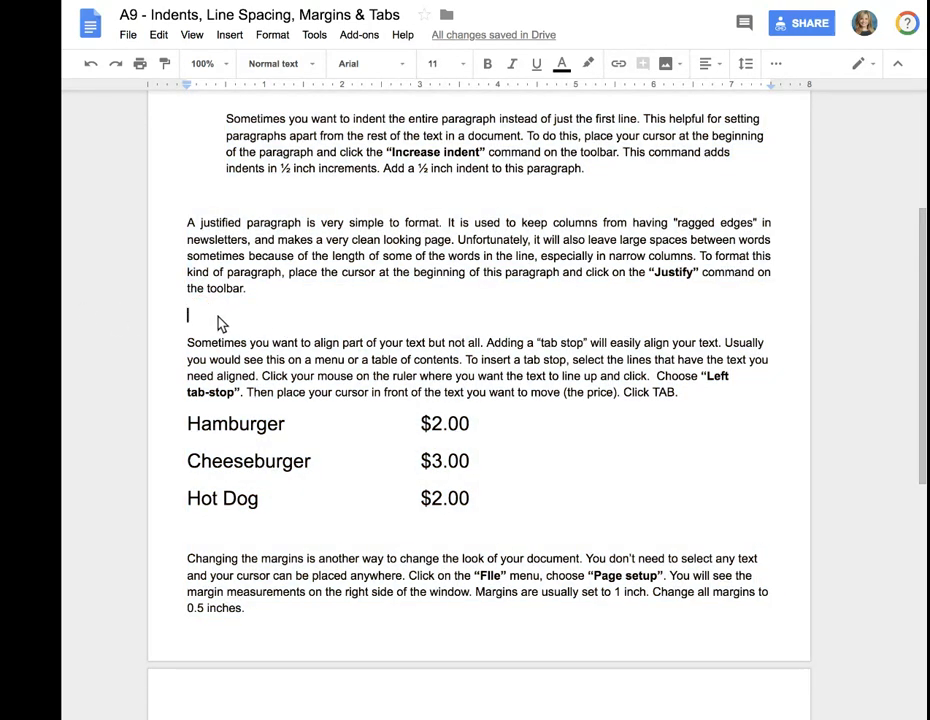
key(BackSpace)
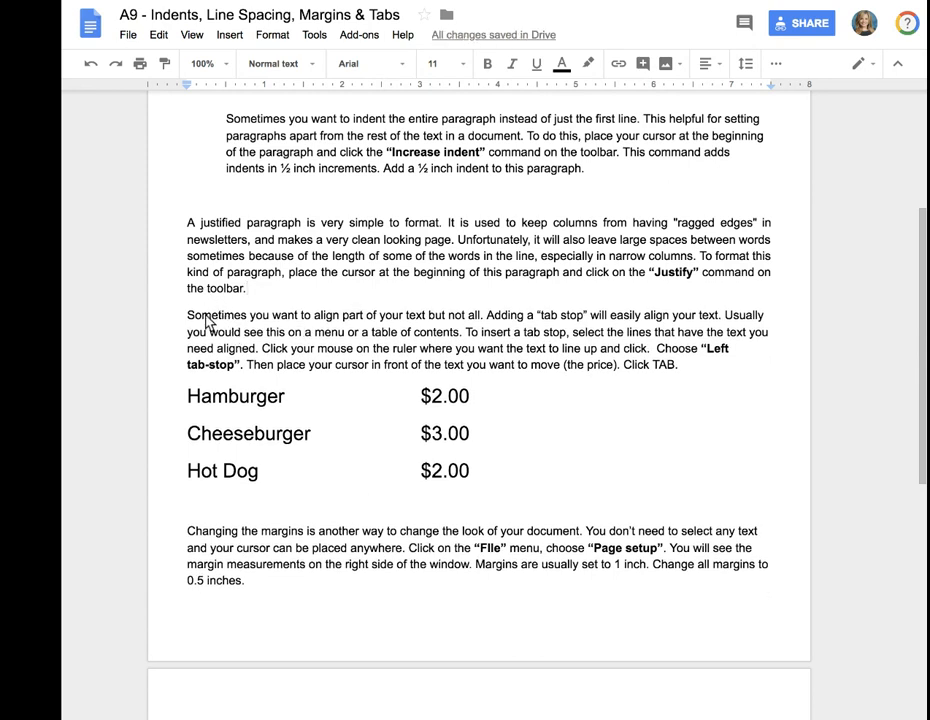
click(201, 303)
key(Return)
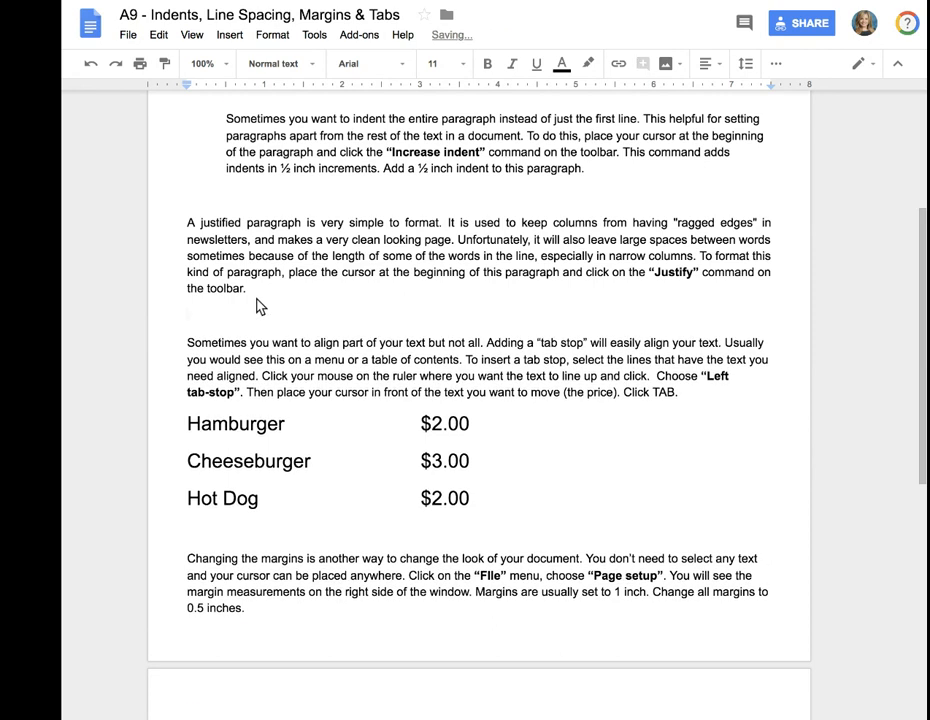
Step: Select the entire document and remove the space before its paragraphs
key(ctrl+a)
click(706, 63)
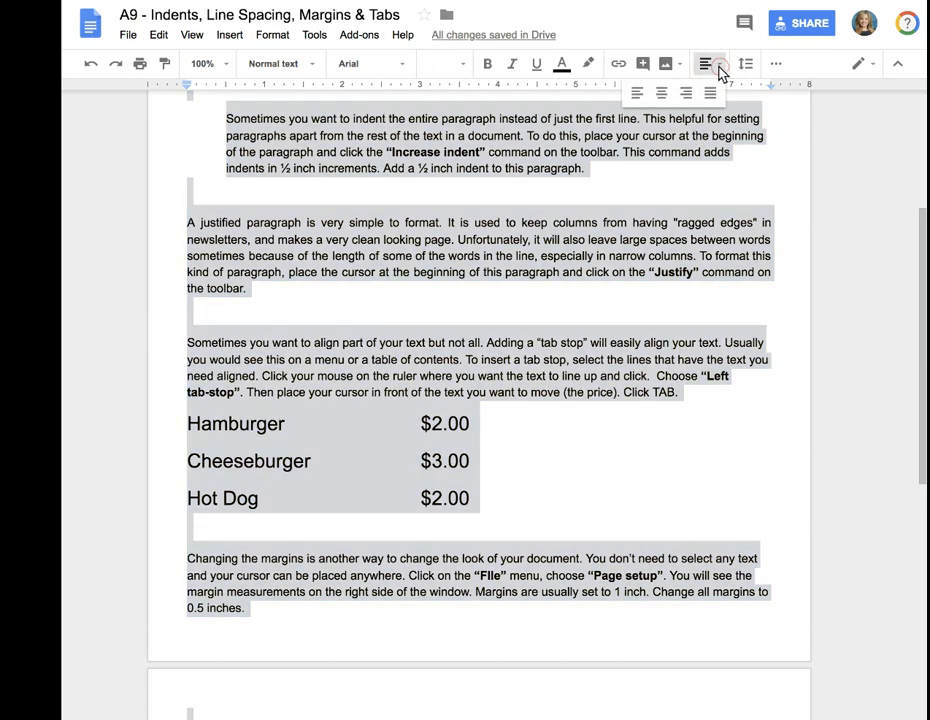
click(746, 63)
click(773, 200)
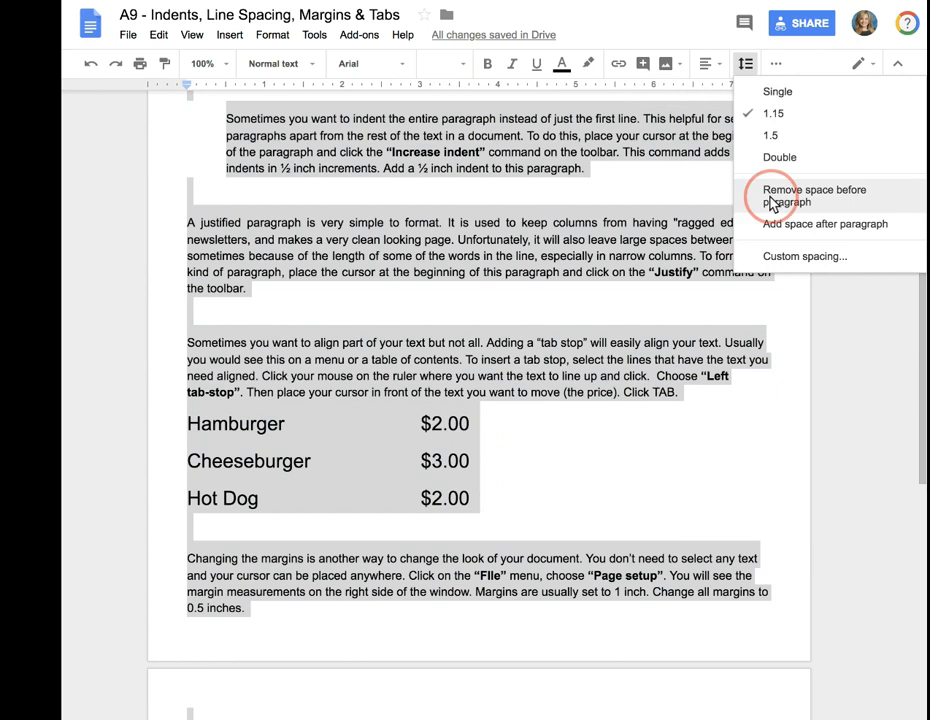
Step: Add space after every paragraph in the selected text and remove that space again
click(747, 63)
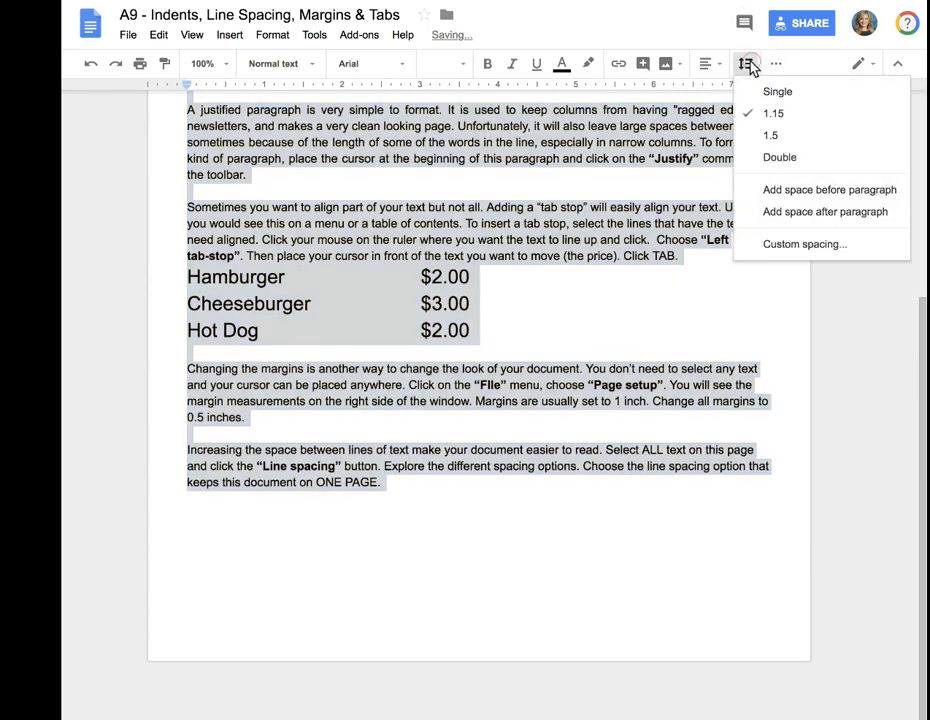
click(787, 220)
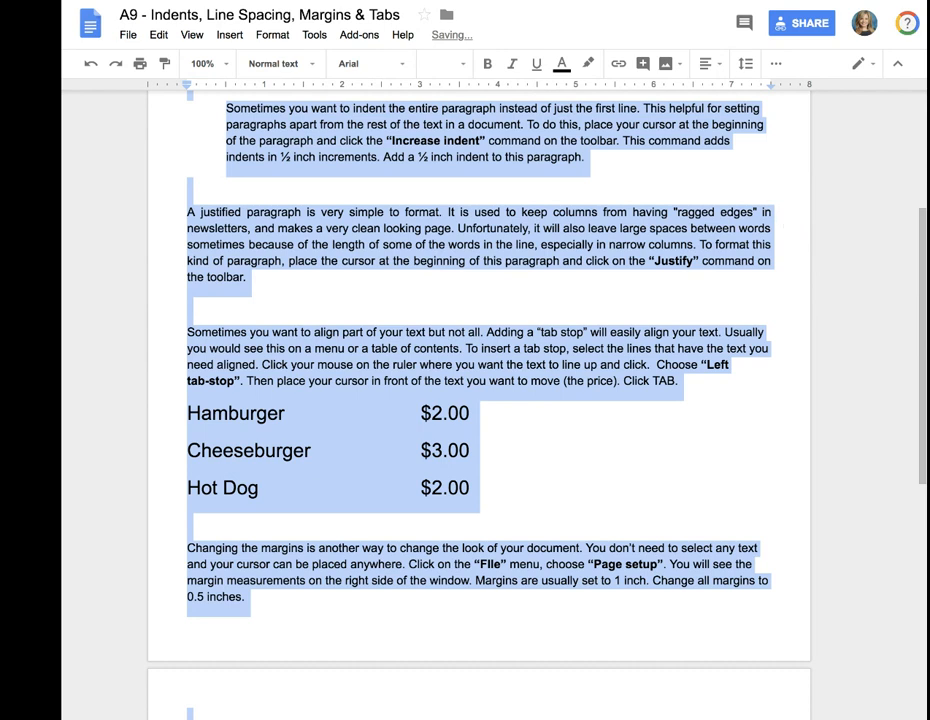
click(746, 64)
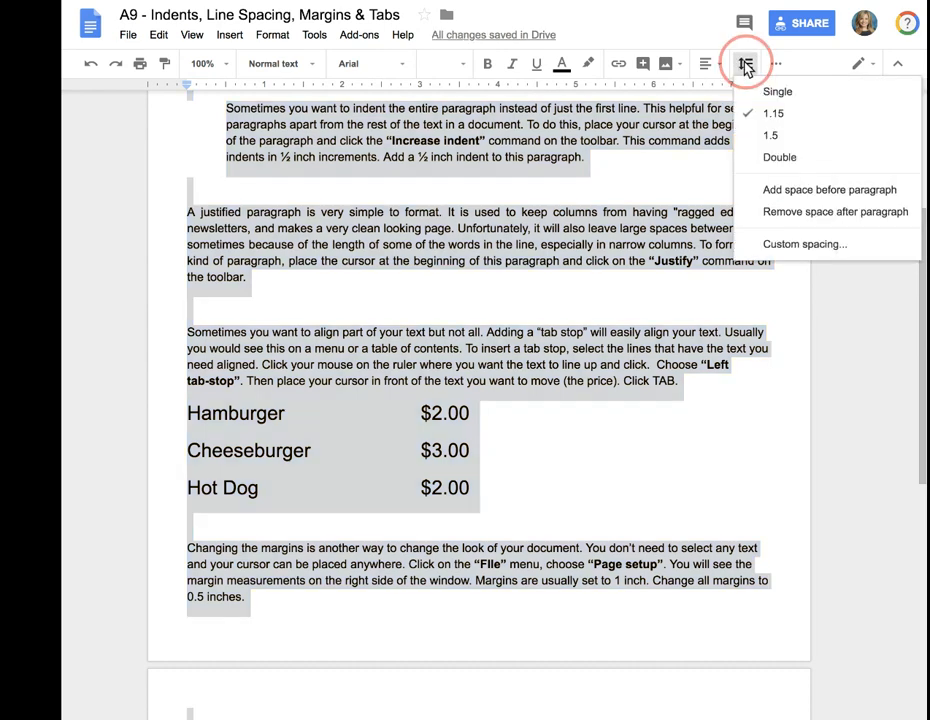
click(823, 212)
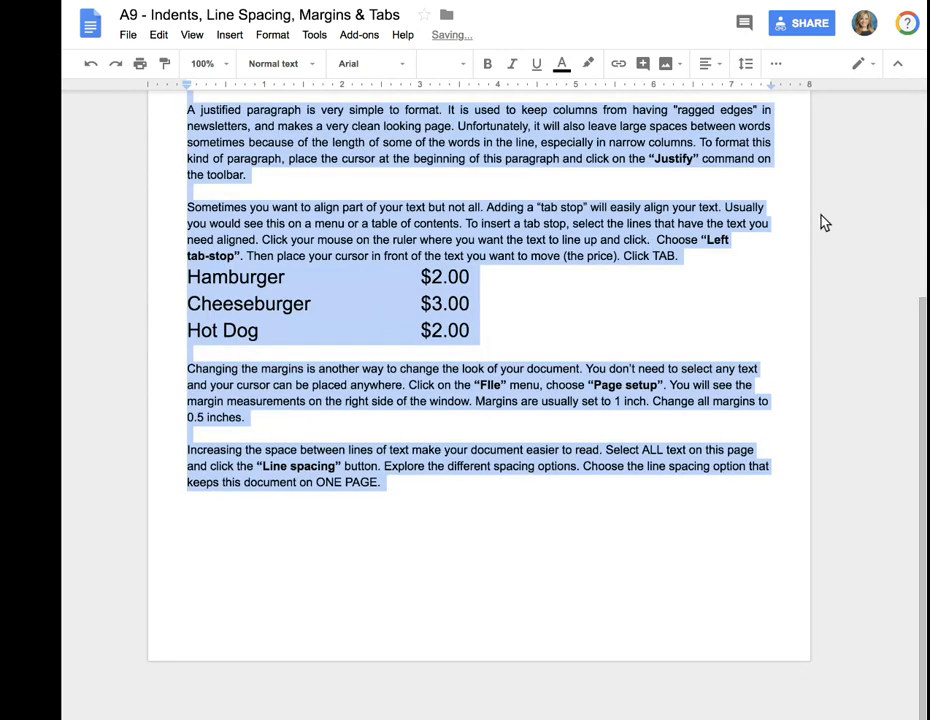
Step: Choose 1.15 line spacing for all the document's text
click(746, 63)
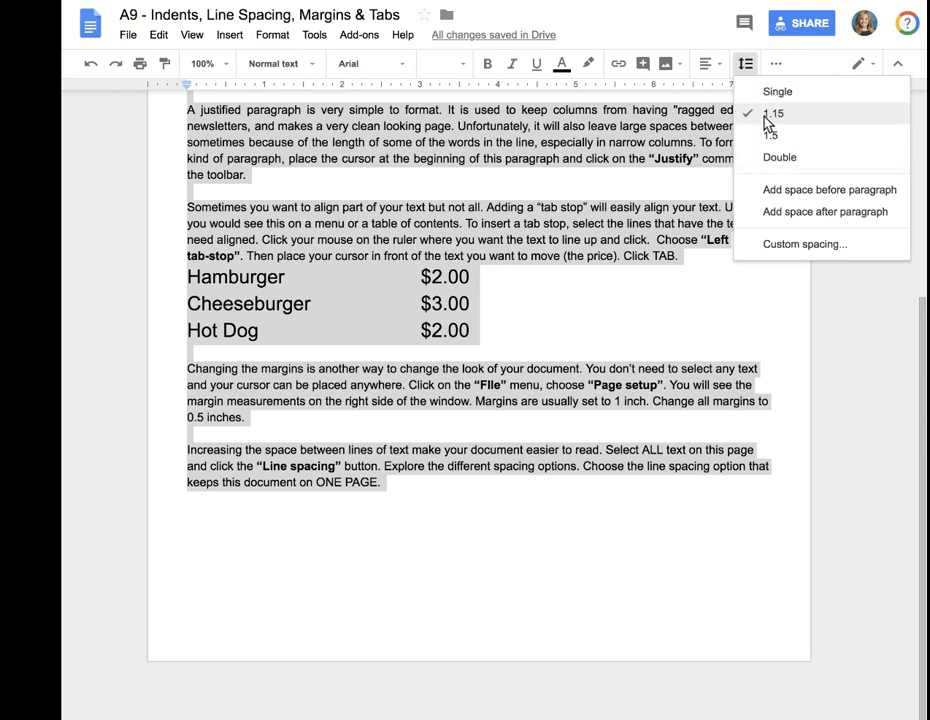
click(768, 119)
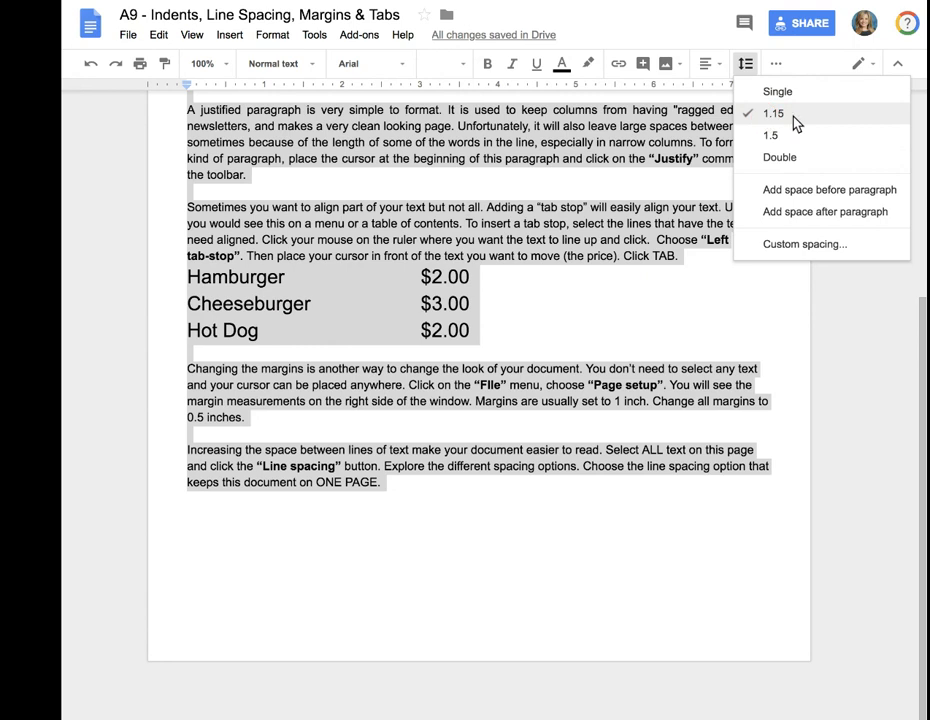